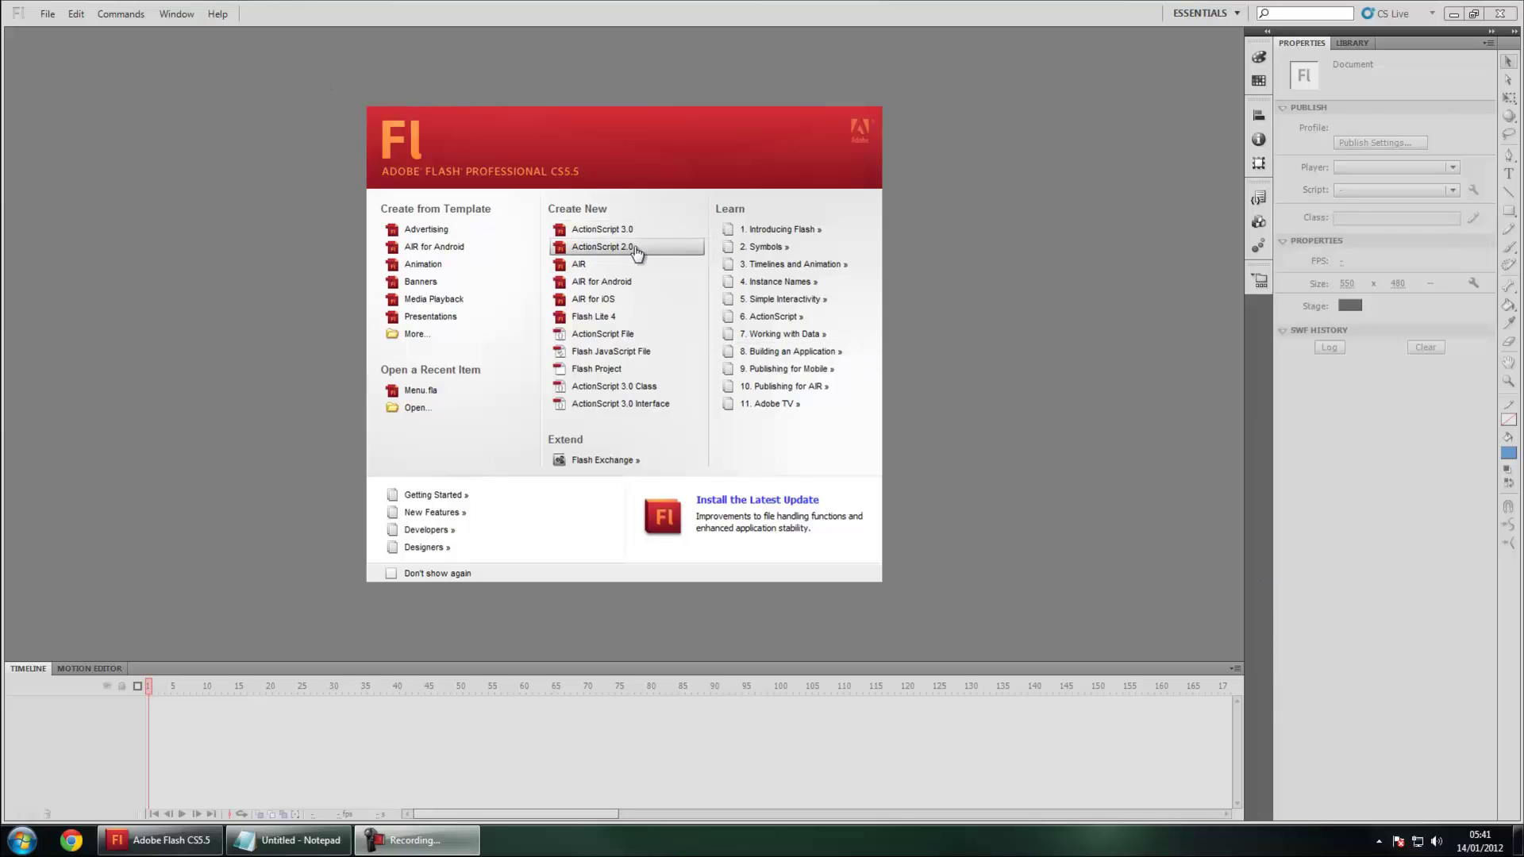
- Activate the Adobe Flash CS5.5 window showing its Welcome Screen
{"action": "left_click", "coordinate": [610, 254]}
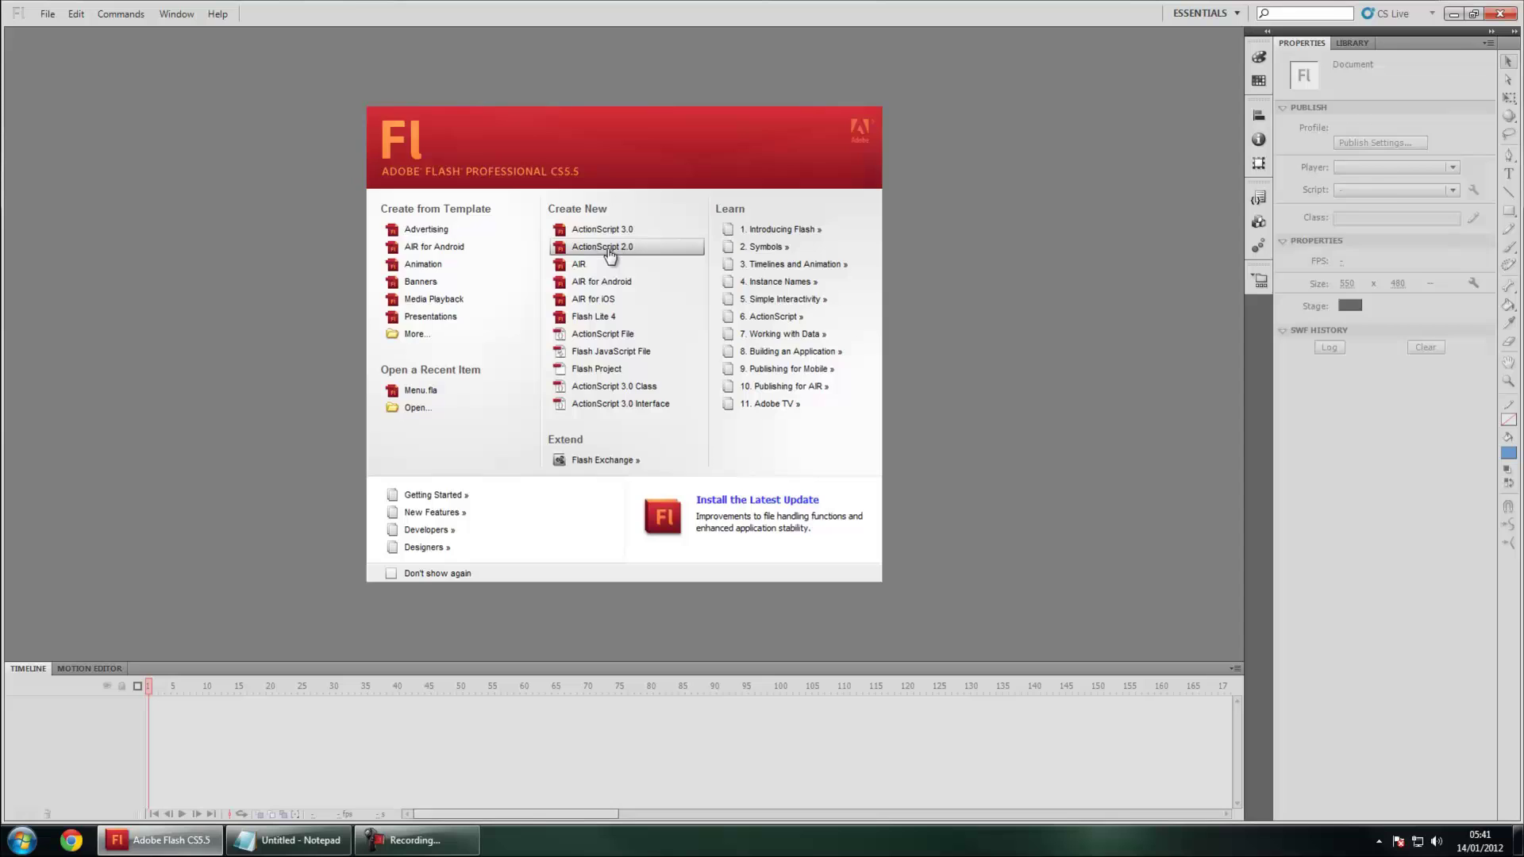
- Create a new ActionScript 2.0 document and zoom the stage to Fit in Window
{"action": "left_click", "coordinate": [607, 248]}
{"action": "left_click", "coordinate": [1236, 54]}
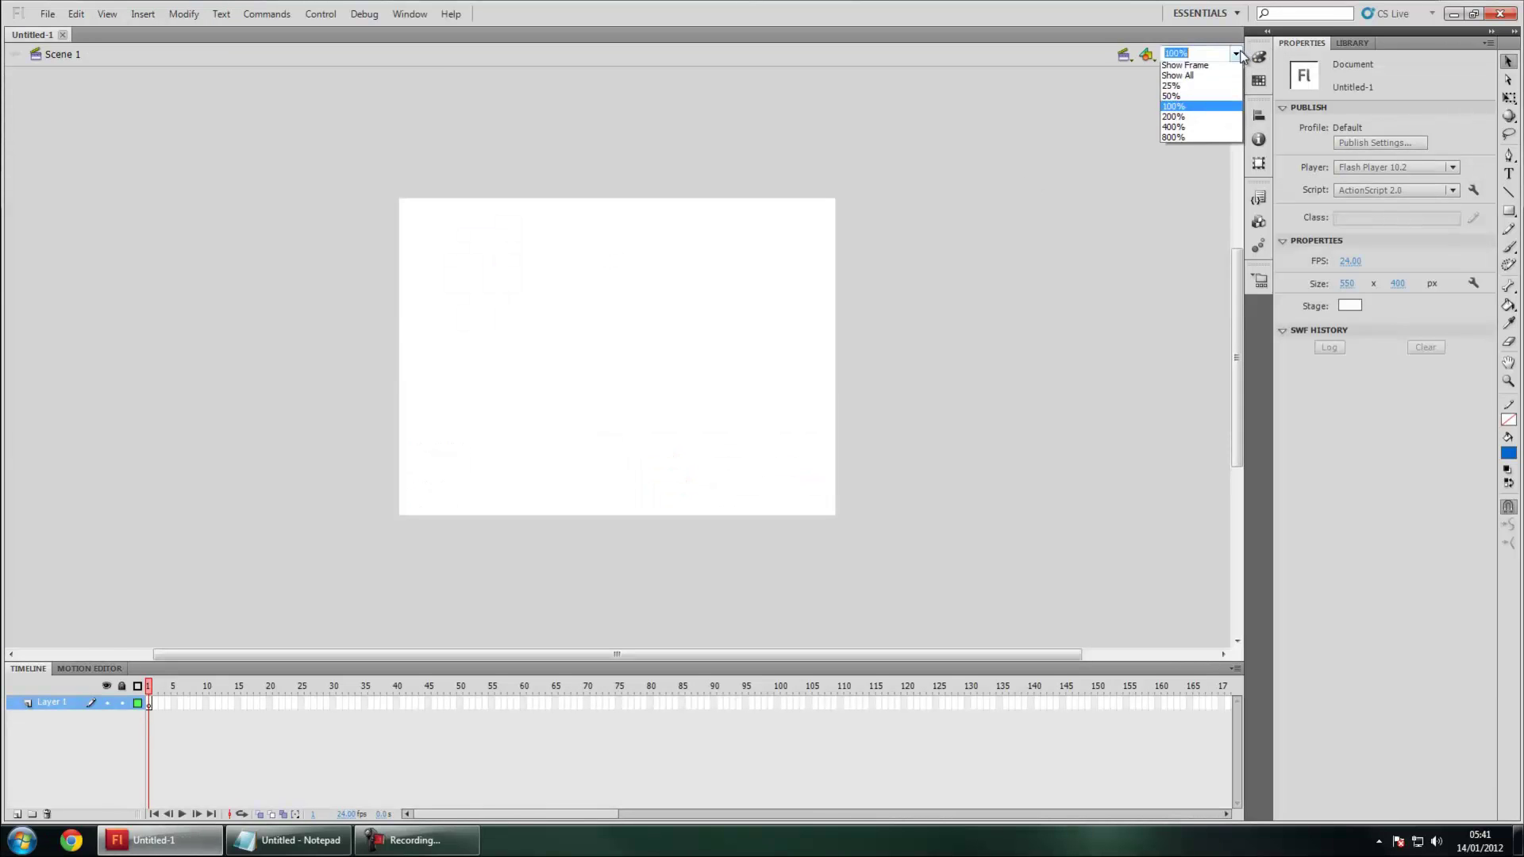
{"action": "left_click", "coordinate": [1208, 67]}
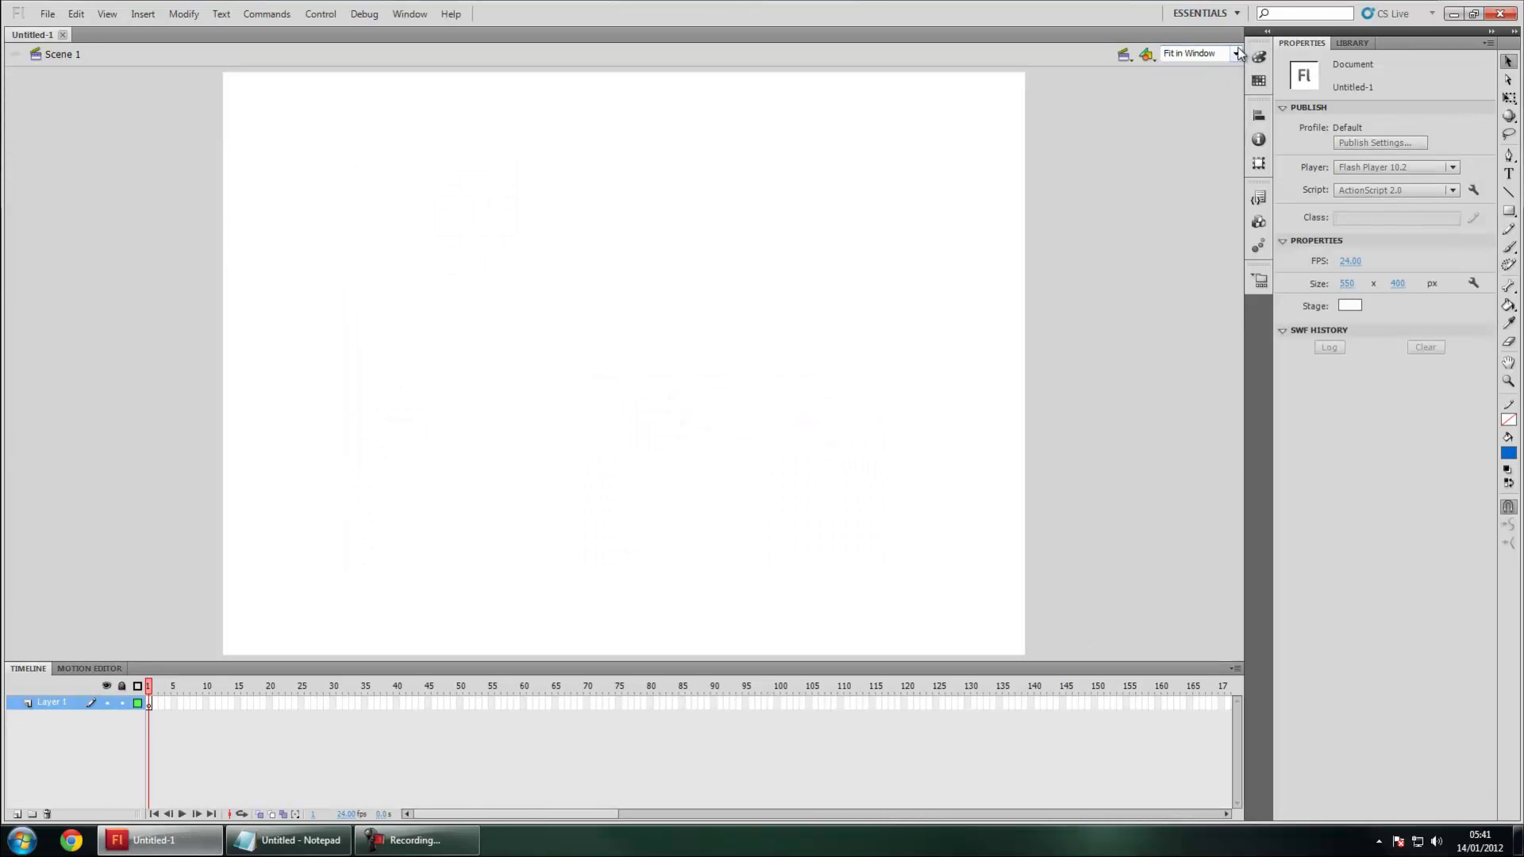
{"action": "left_click", "coordinate": [1238, 53]}
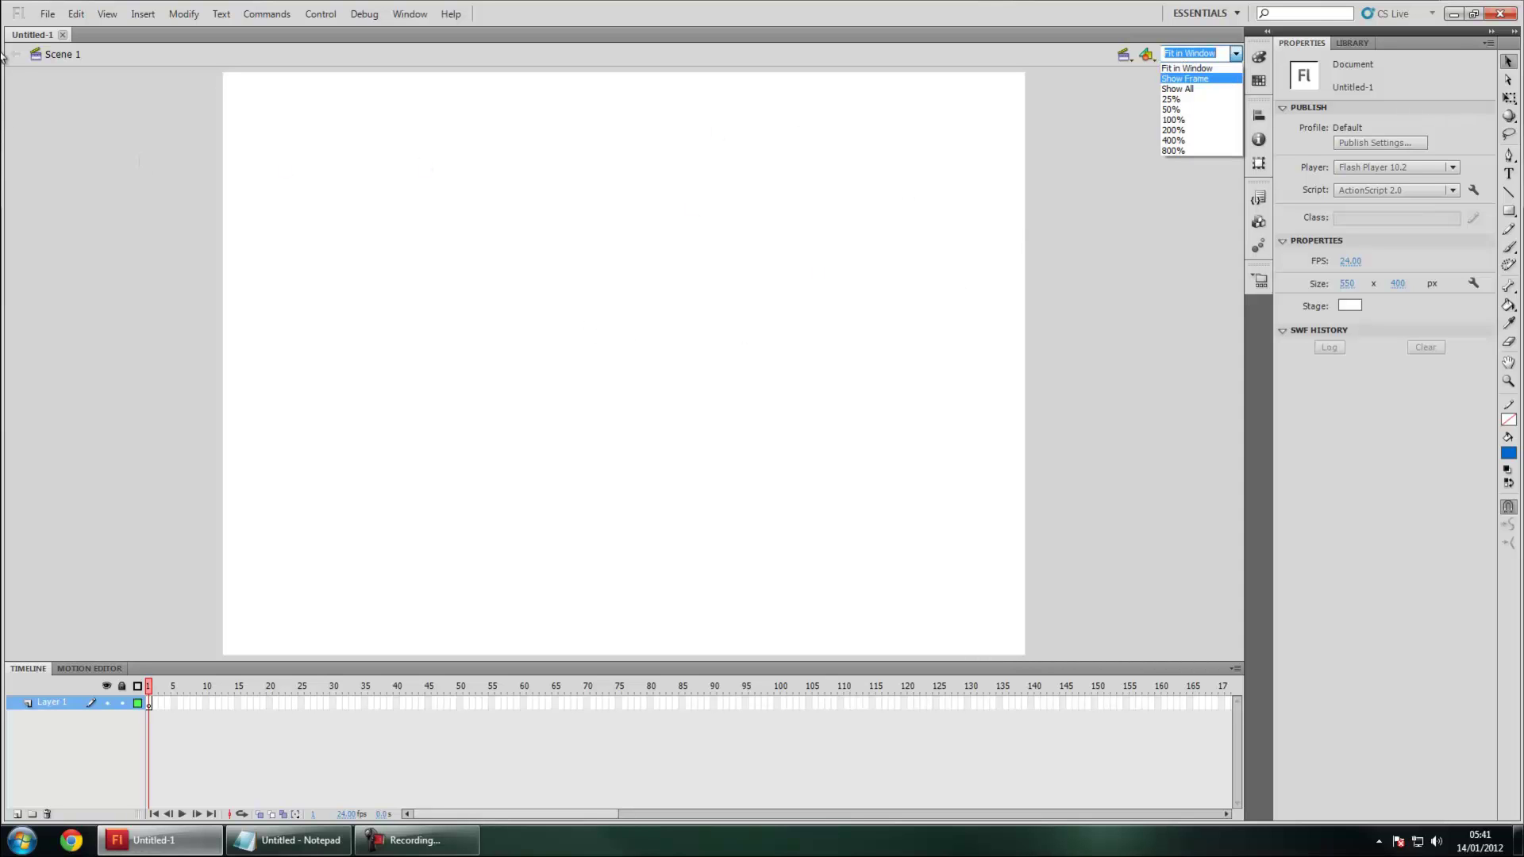
{"action": "left_click", "coordinate": [49, 20]}
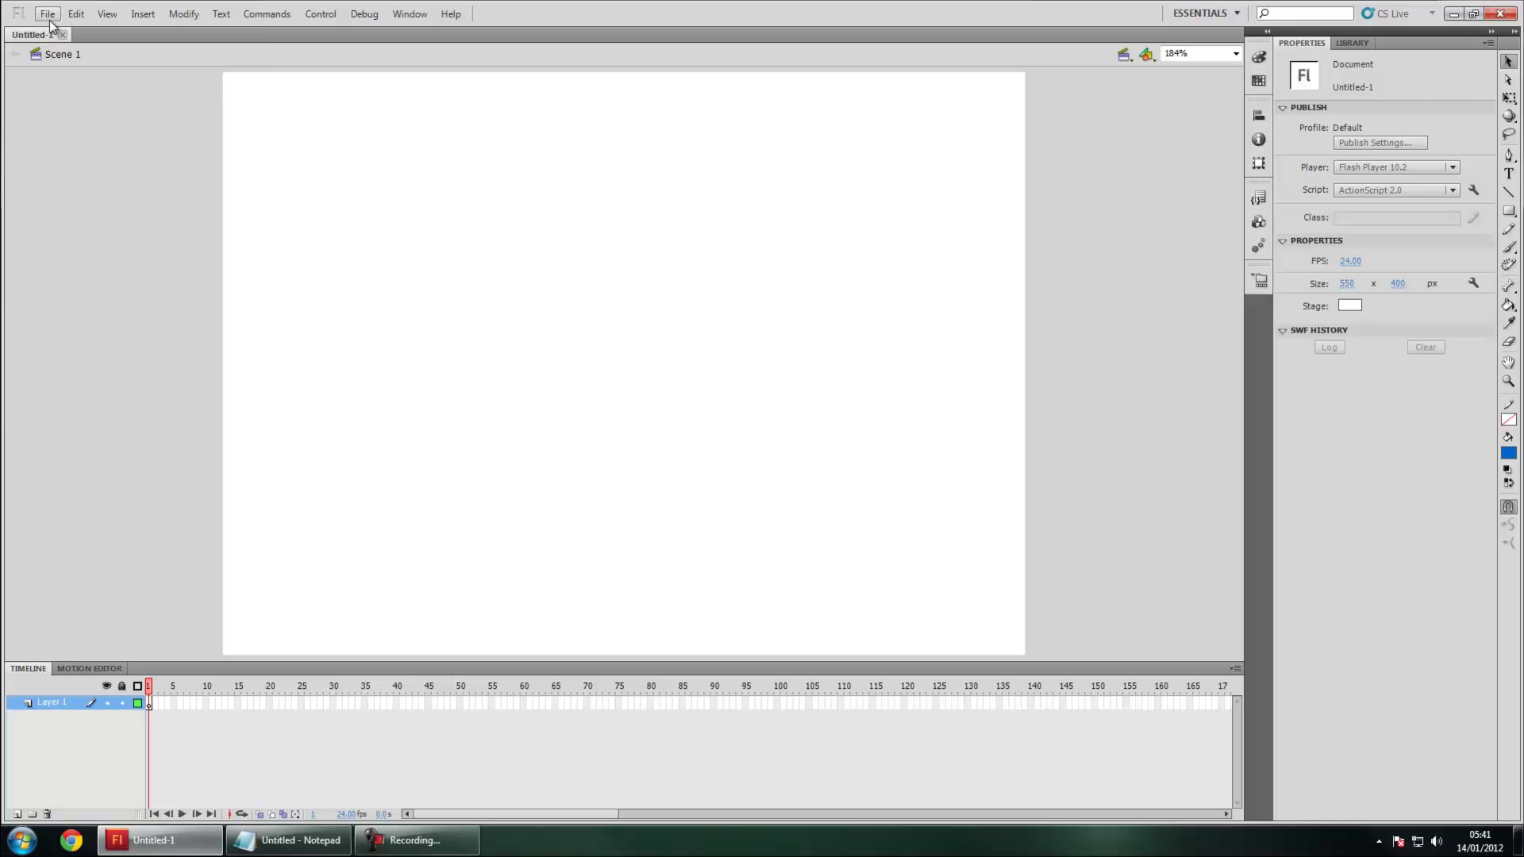
- In Publish Settings, set the target player to Flash Player 8
{"action": "left_click", "coordinate": [47, 14]}
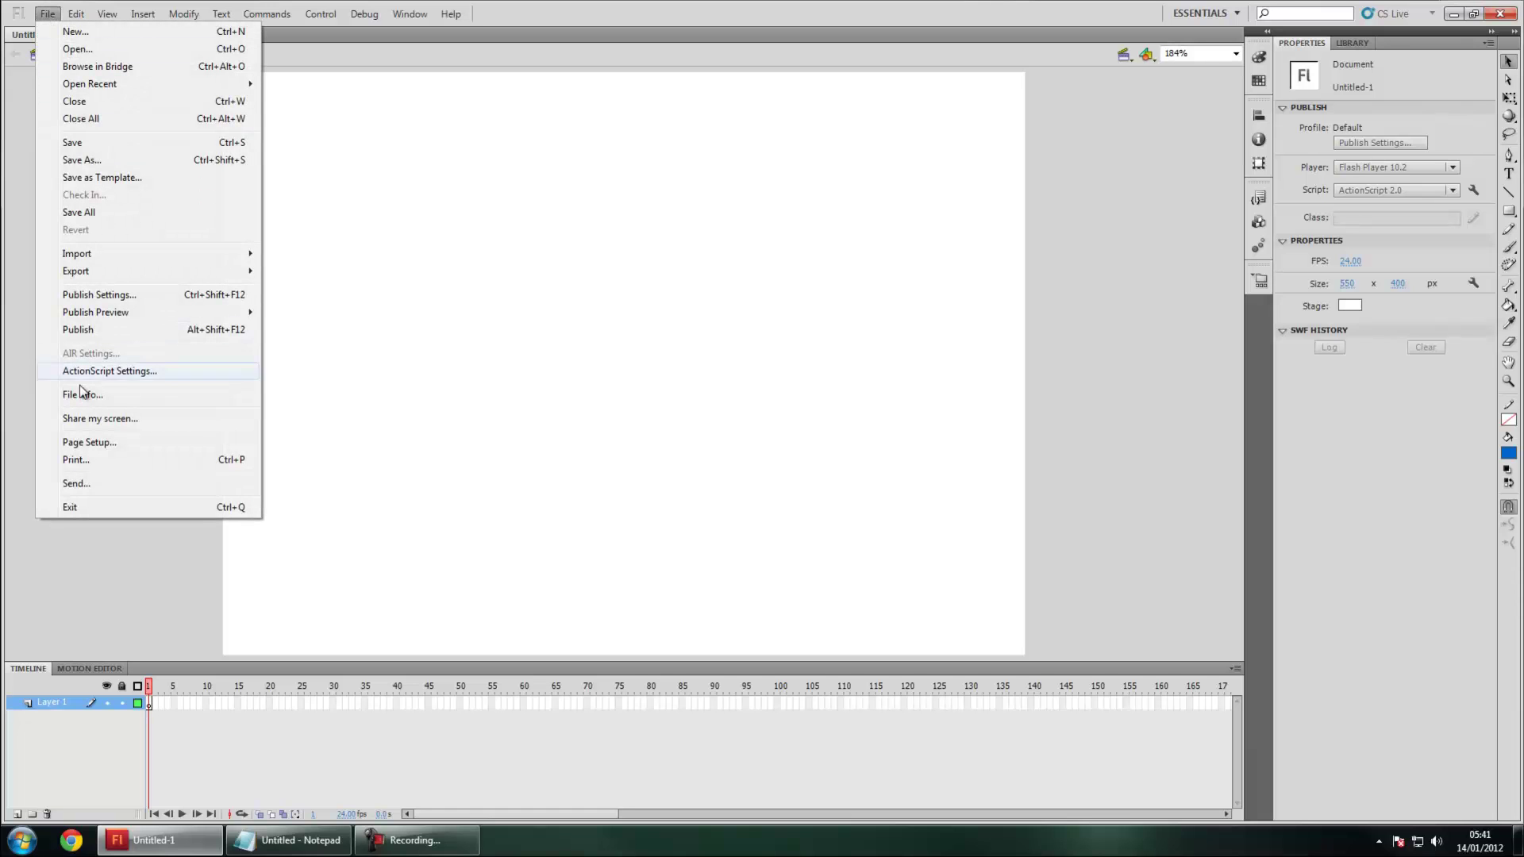
{"action": "left_click", "coordinate": [86, 295]}
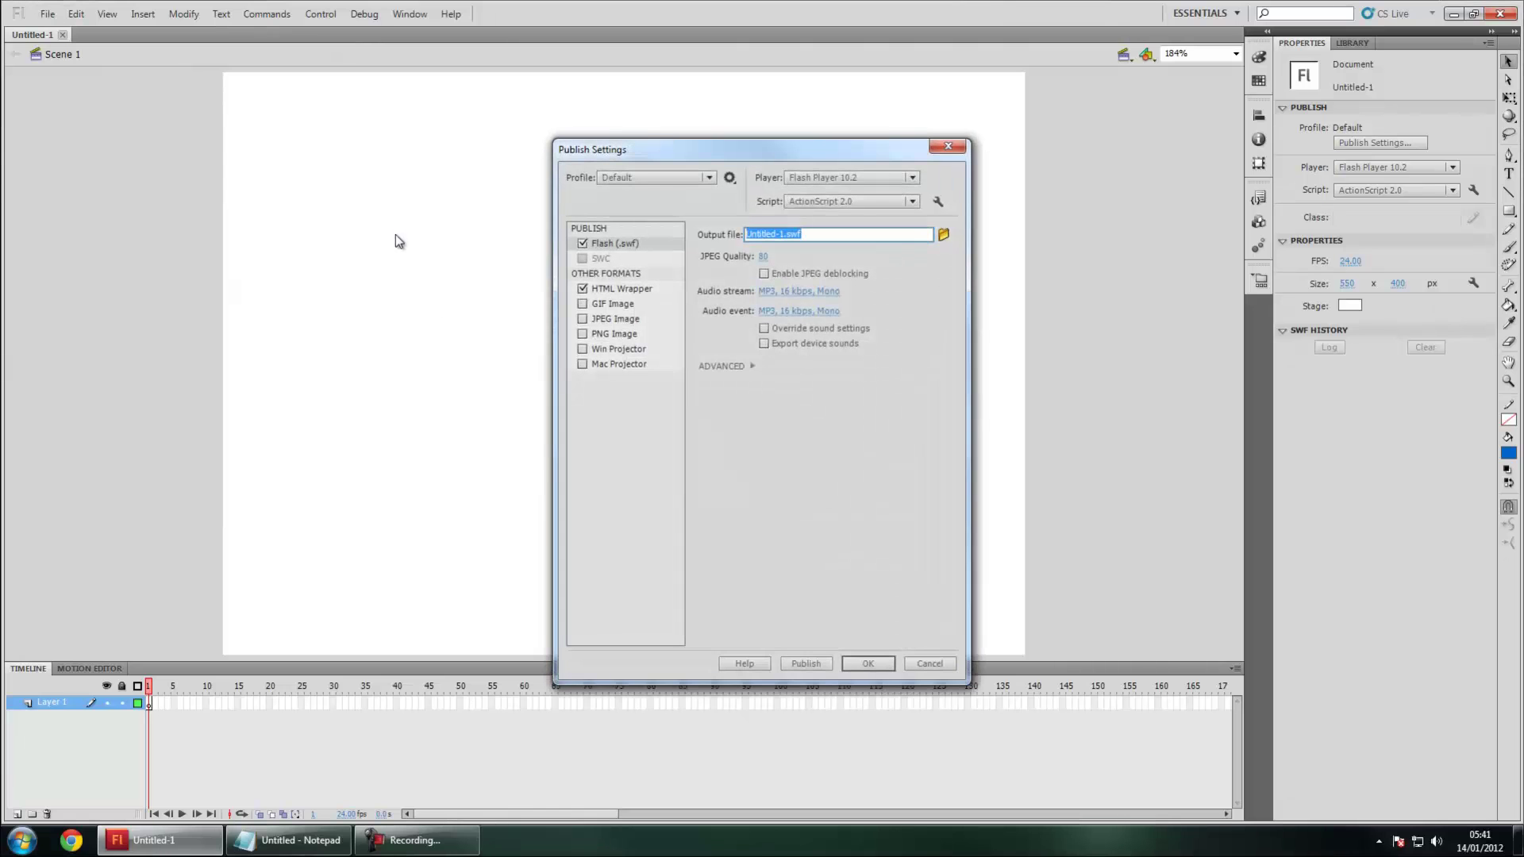
{"action": "left_click", "coordinate": [821, 175]}
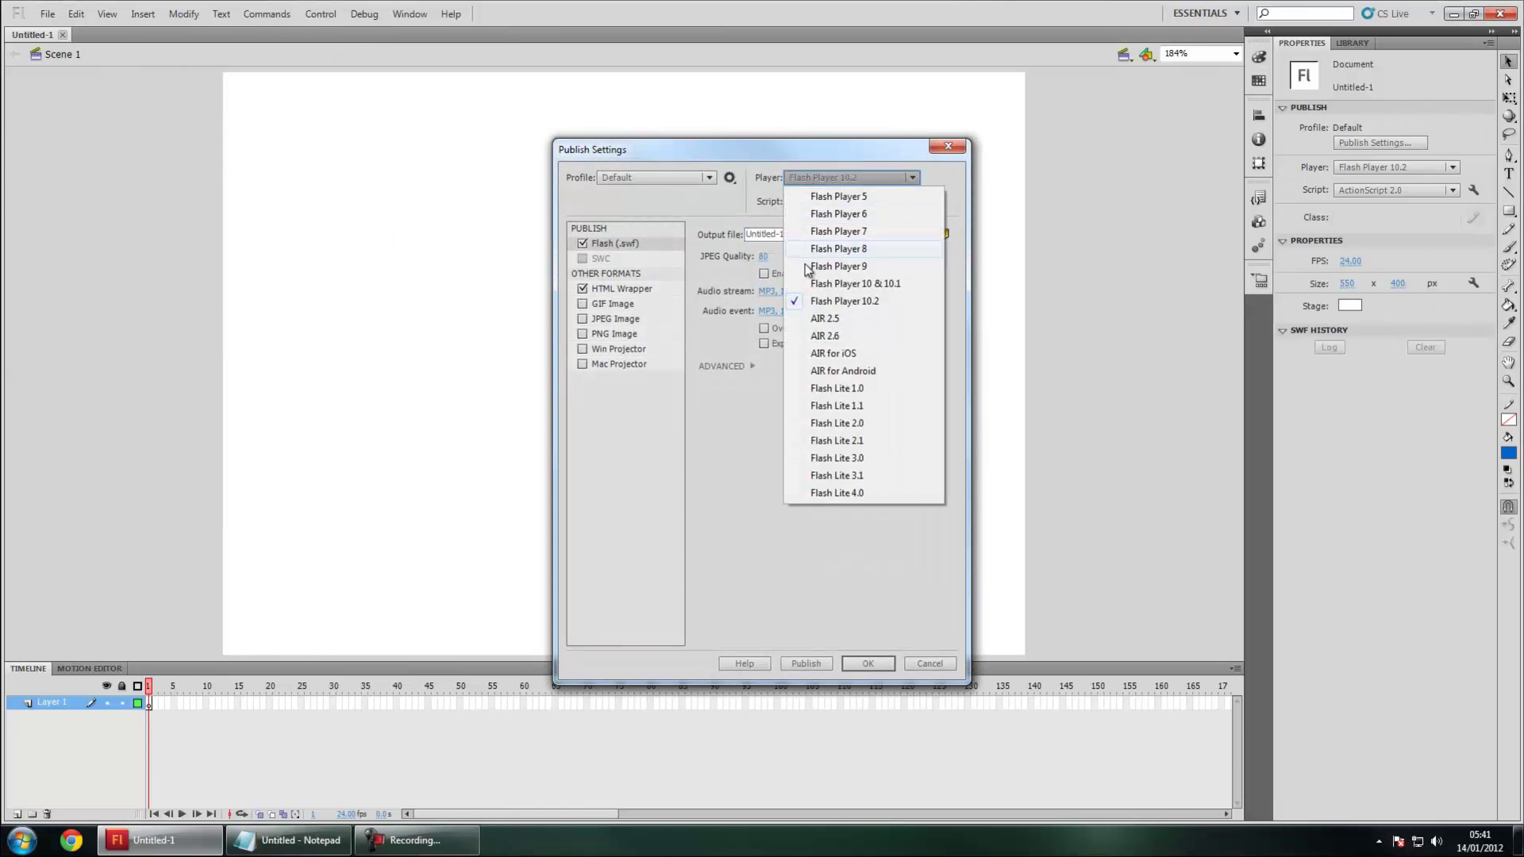
{"action": "left_click", "coordinate": [850, 249]}
{"action": "left_click_drag", "start_coordinate": [778, 153], "coordinate": [1034, 178]}
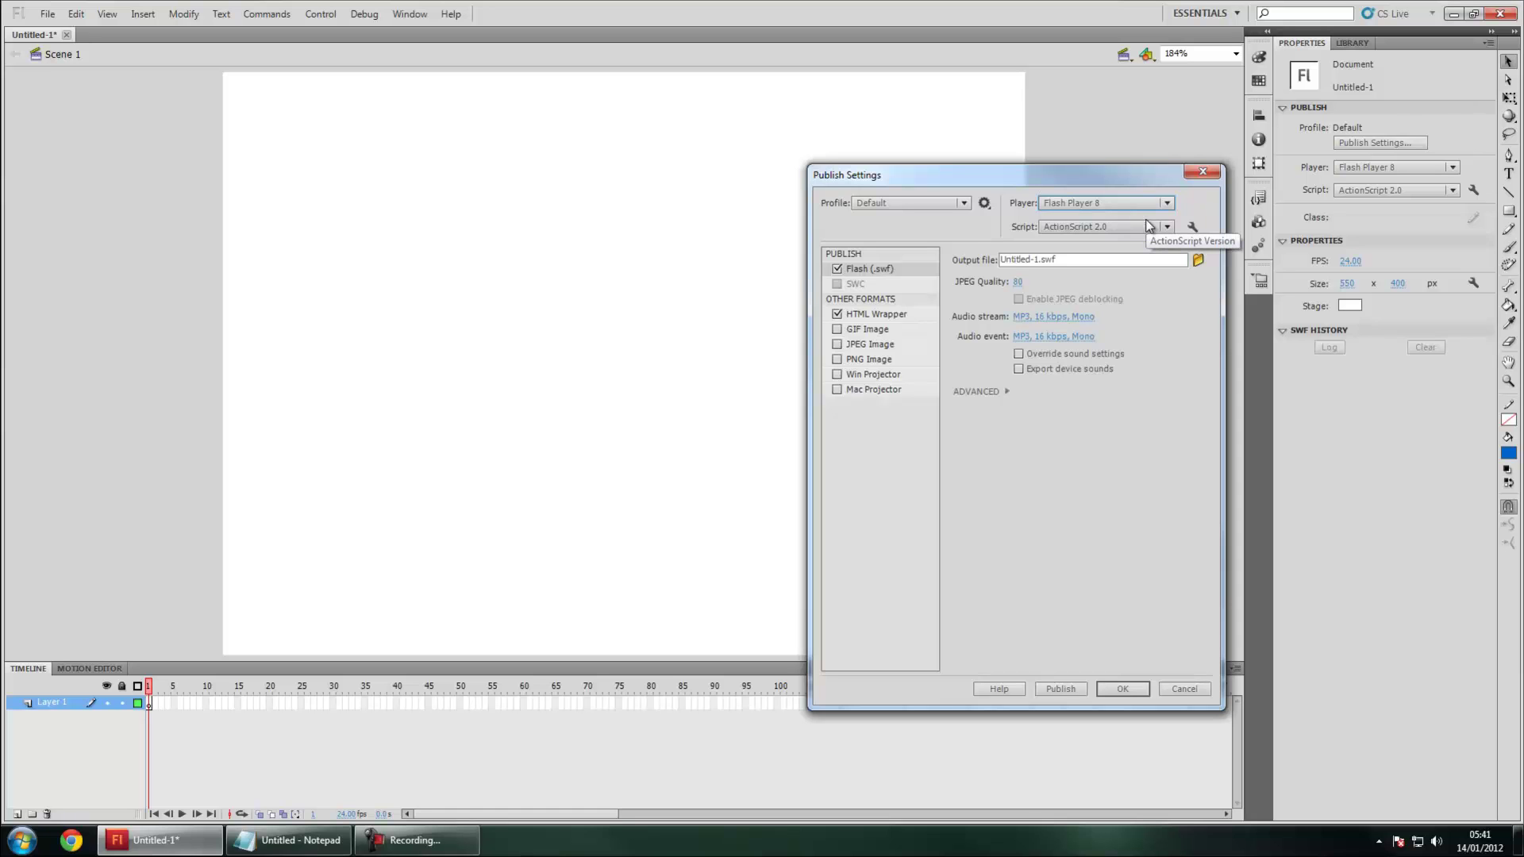
{"action": "left_click", "coordinate": [1165, 203]}
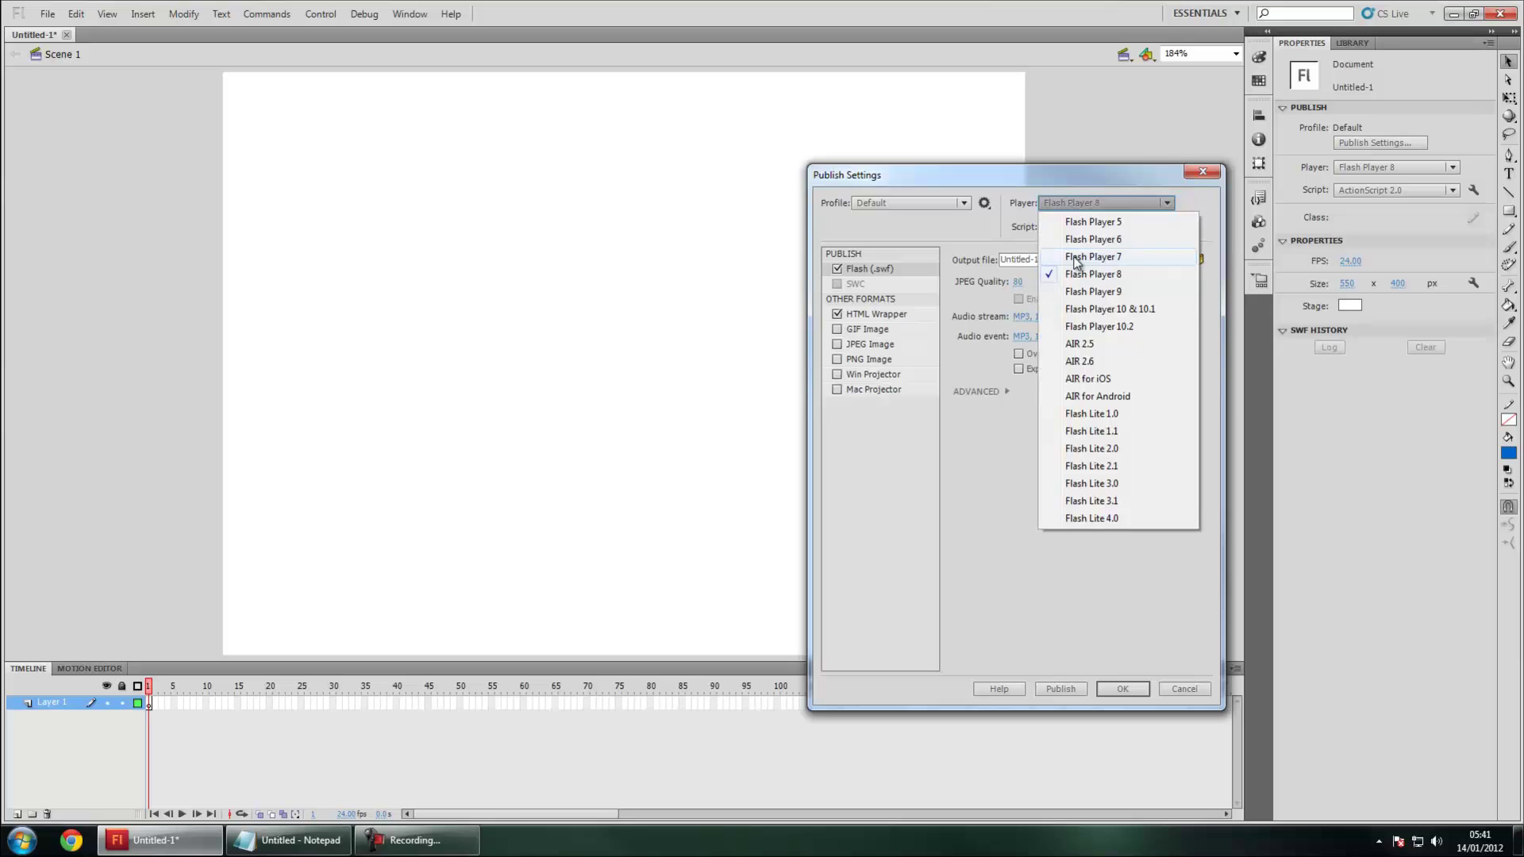
{"action": "left_click", "coordinate": [1094, 209]}
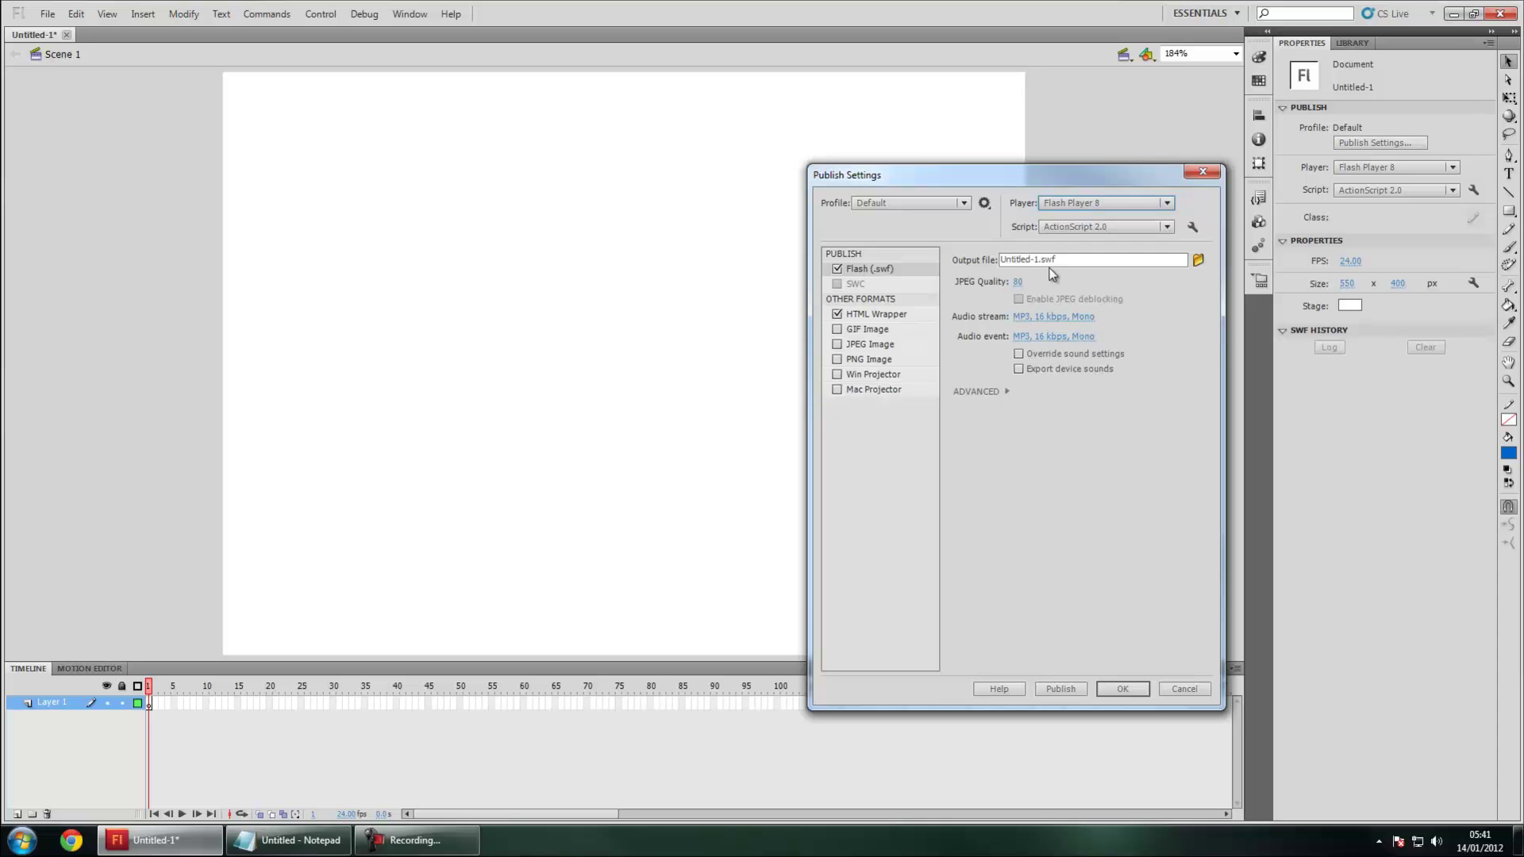
- Apply the Flash Player 8 publish settings and set the stage colour to black (#000000)
{"action": "left_click", "coordinate": [1111, 690]}
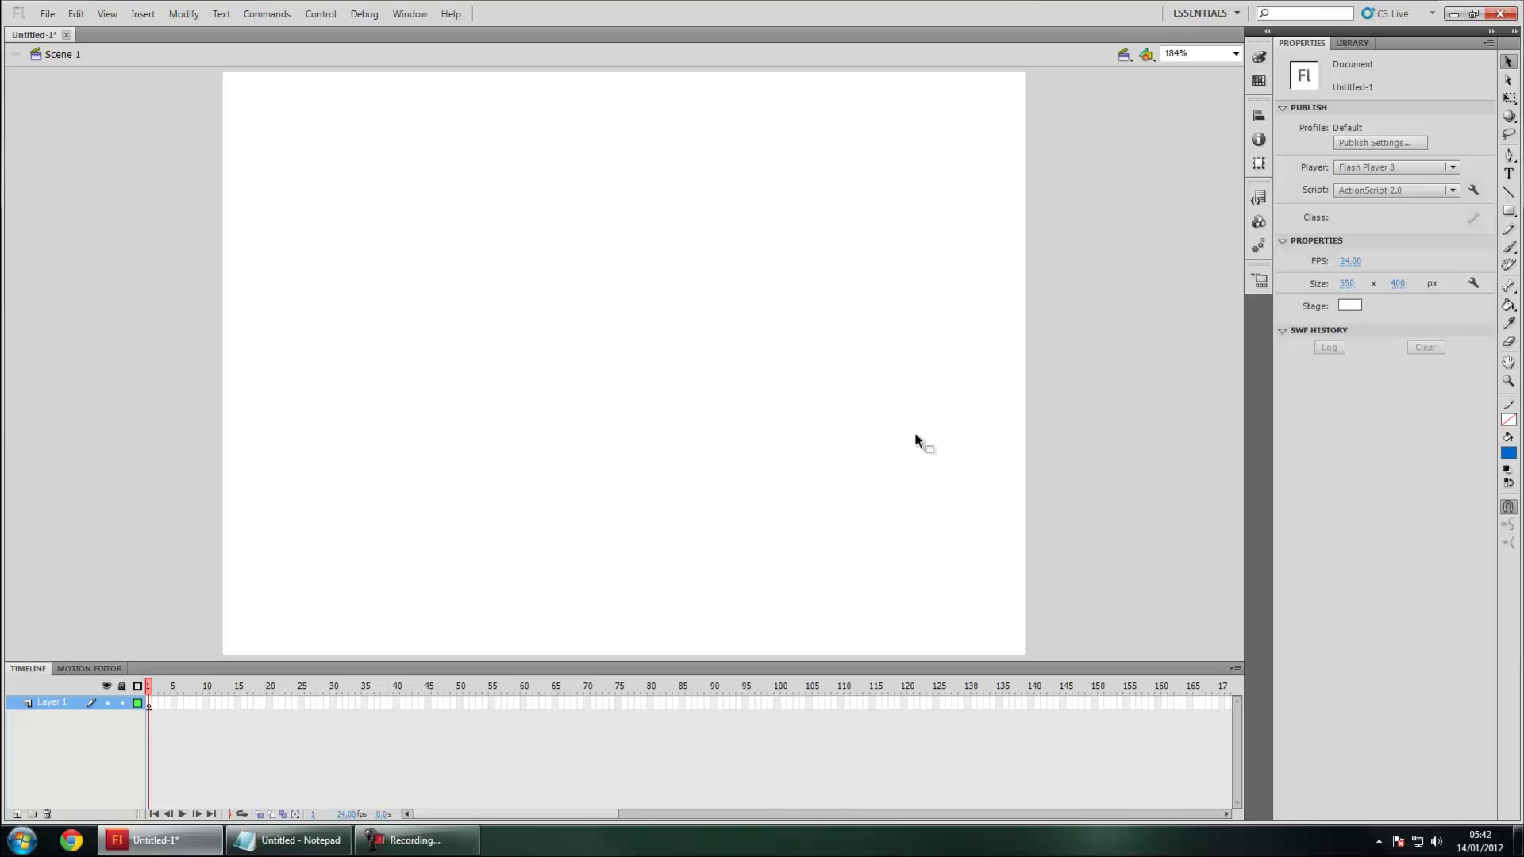
{"action": "left_click", "coordinate": [1349, 305]}
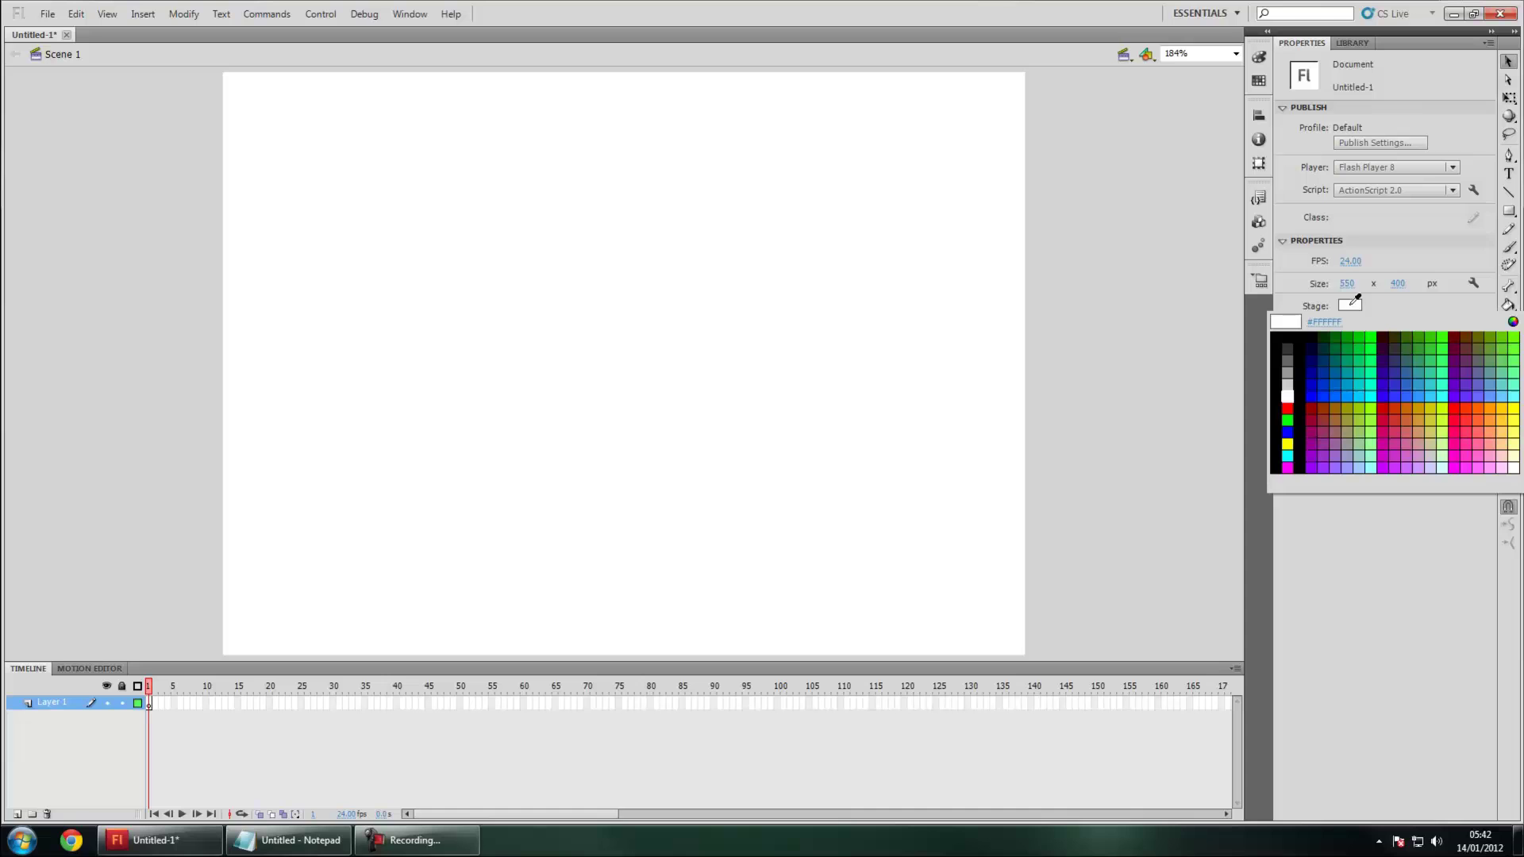
{"action": "left_click", "coordinate": [1287, 341]}
{"action": "left_click", "coordinate": [49, 14]}
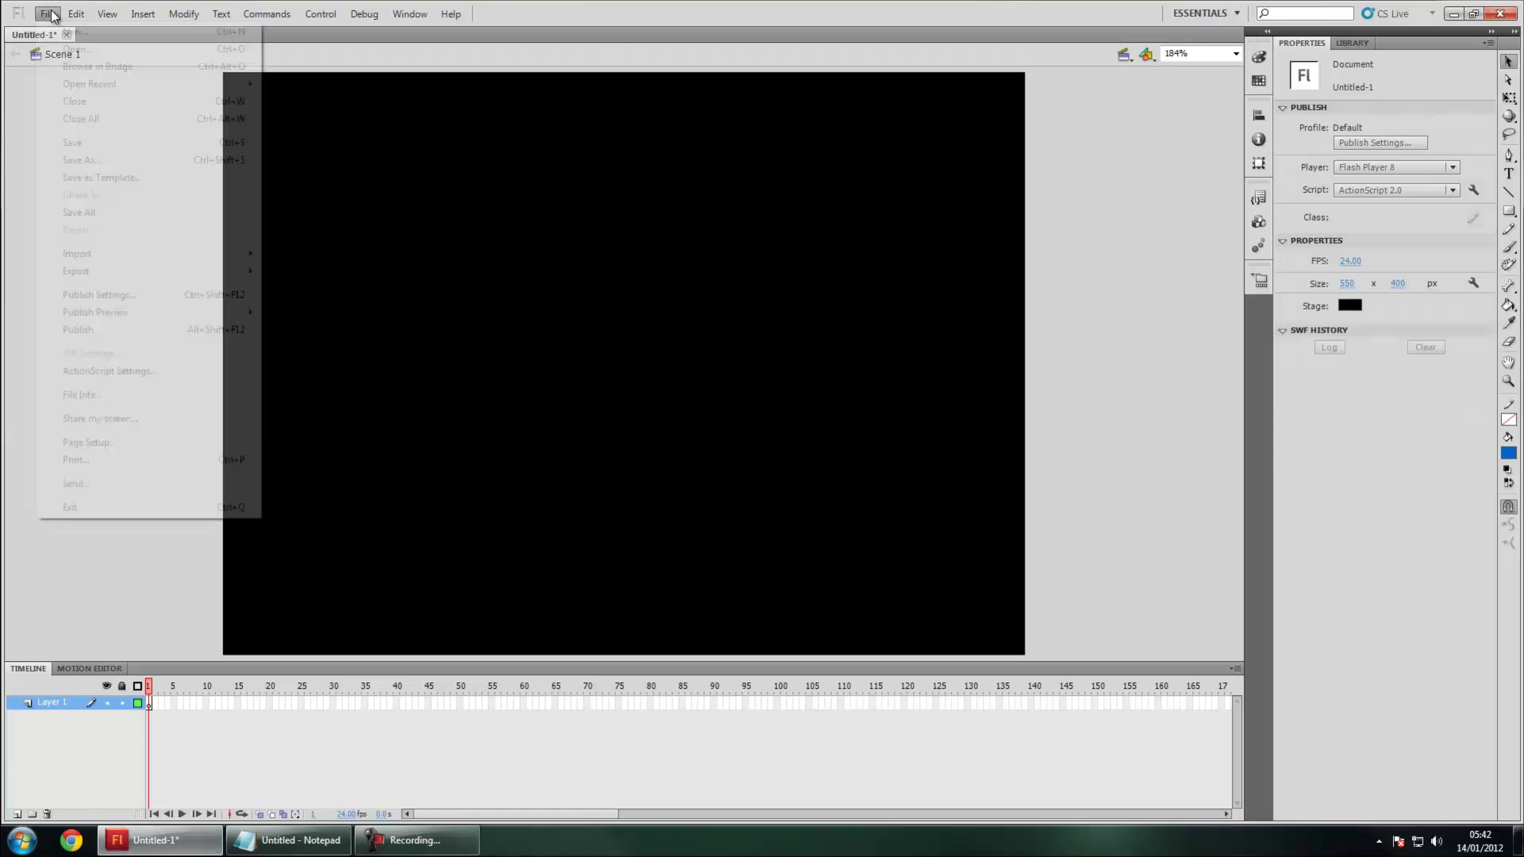
- In Save As, browse to C:\UDK\UDK-2011-09\UDKGame\Flash
{"action": "left_click", "coordinate": [100, 159]}
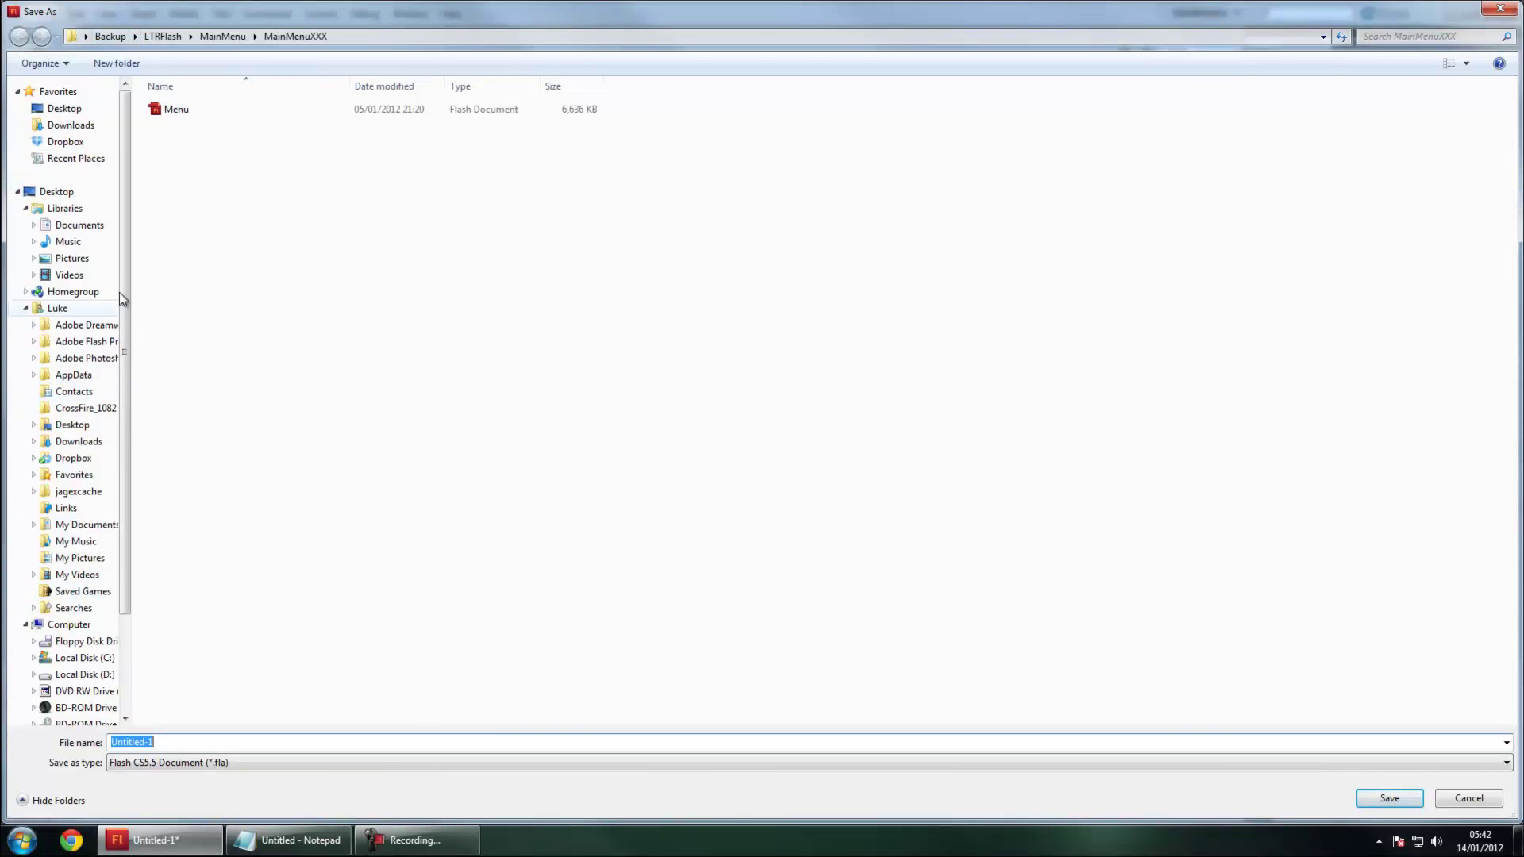
{"action": "left_click", "coordinate": [97, 658]}
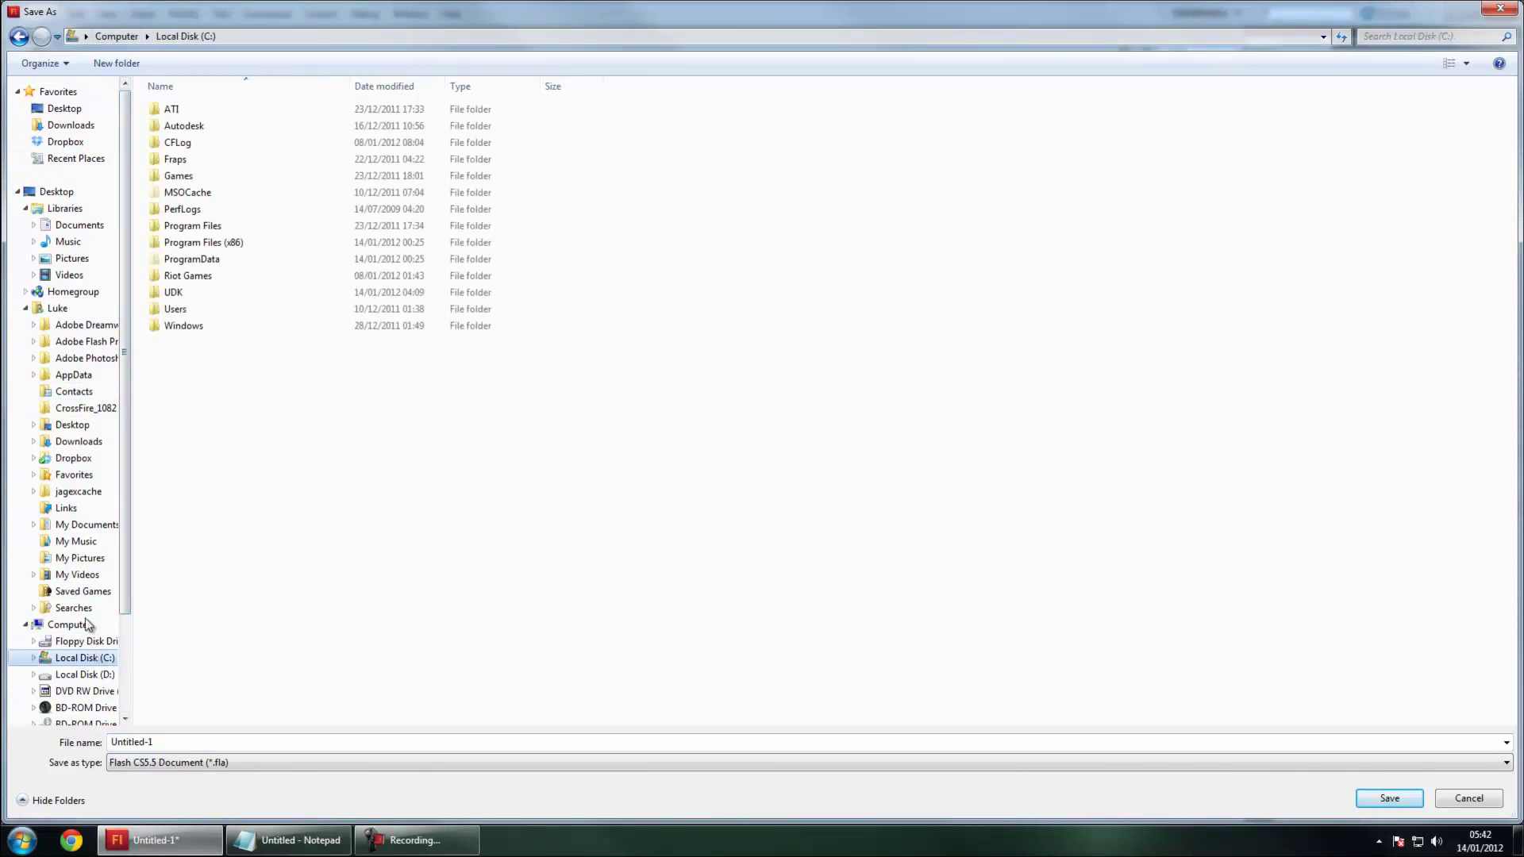
{"action": "double_click", "coordinate": [173, 293]}
{"action": "left_click", "coordinate": [205, 111]}
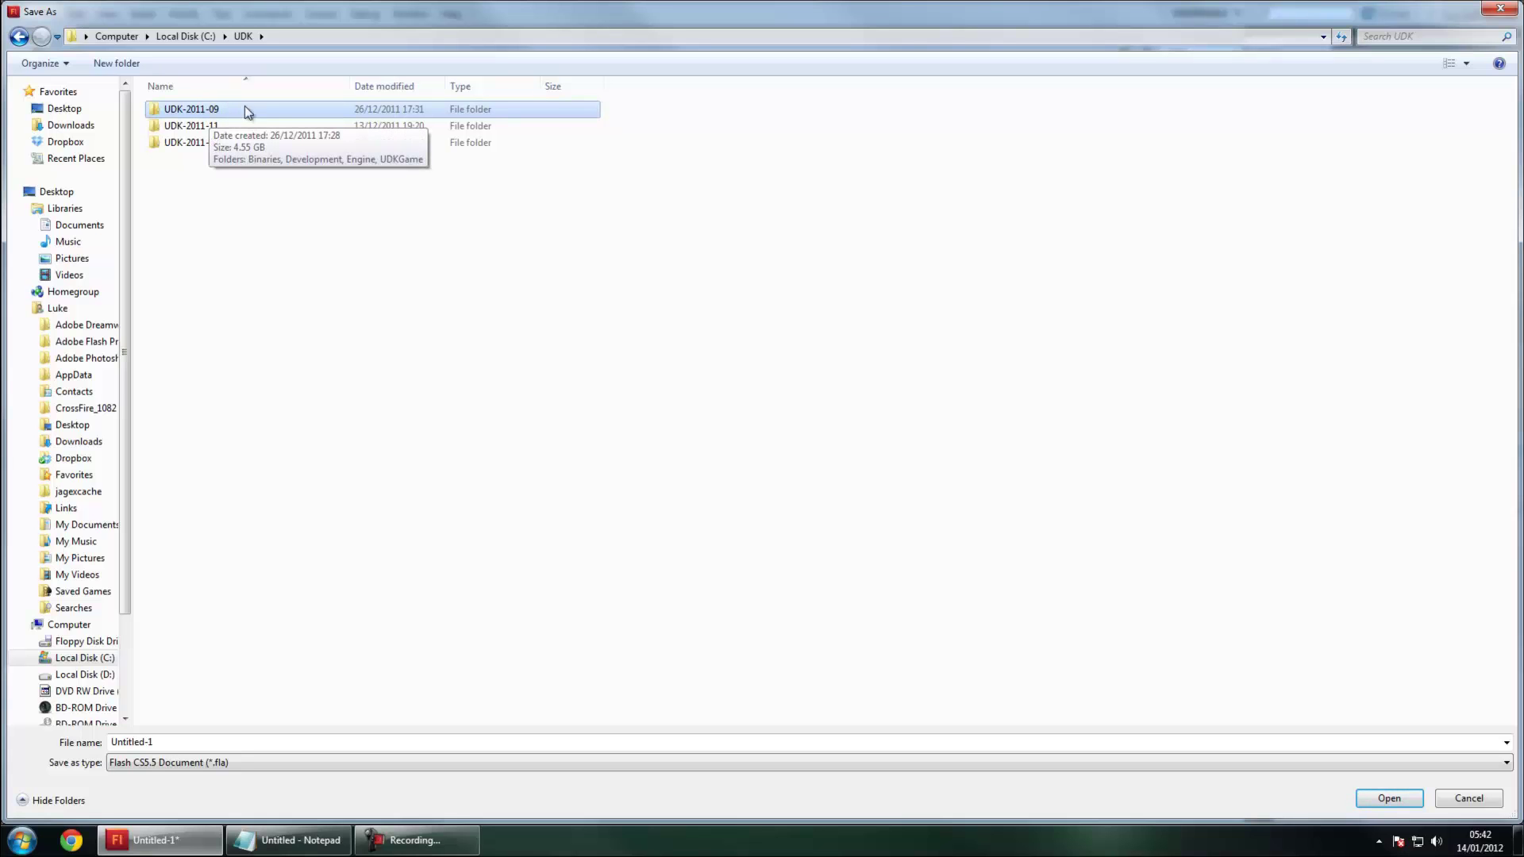
{"action": "double_click", "coordinate": [199, 110]}
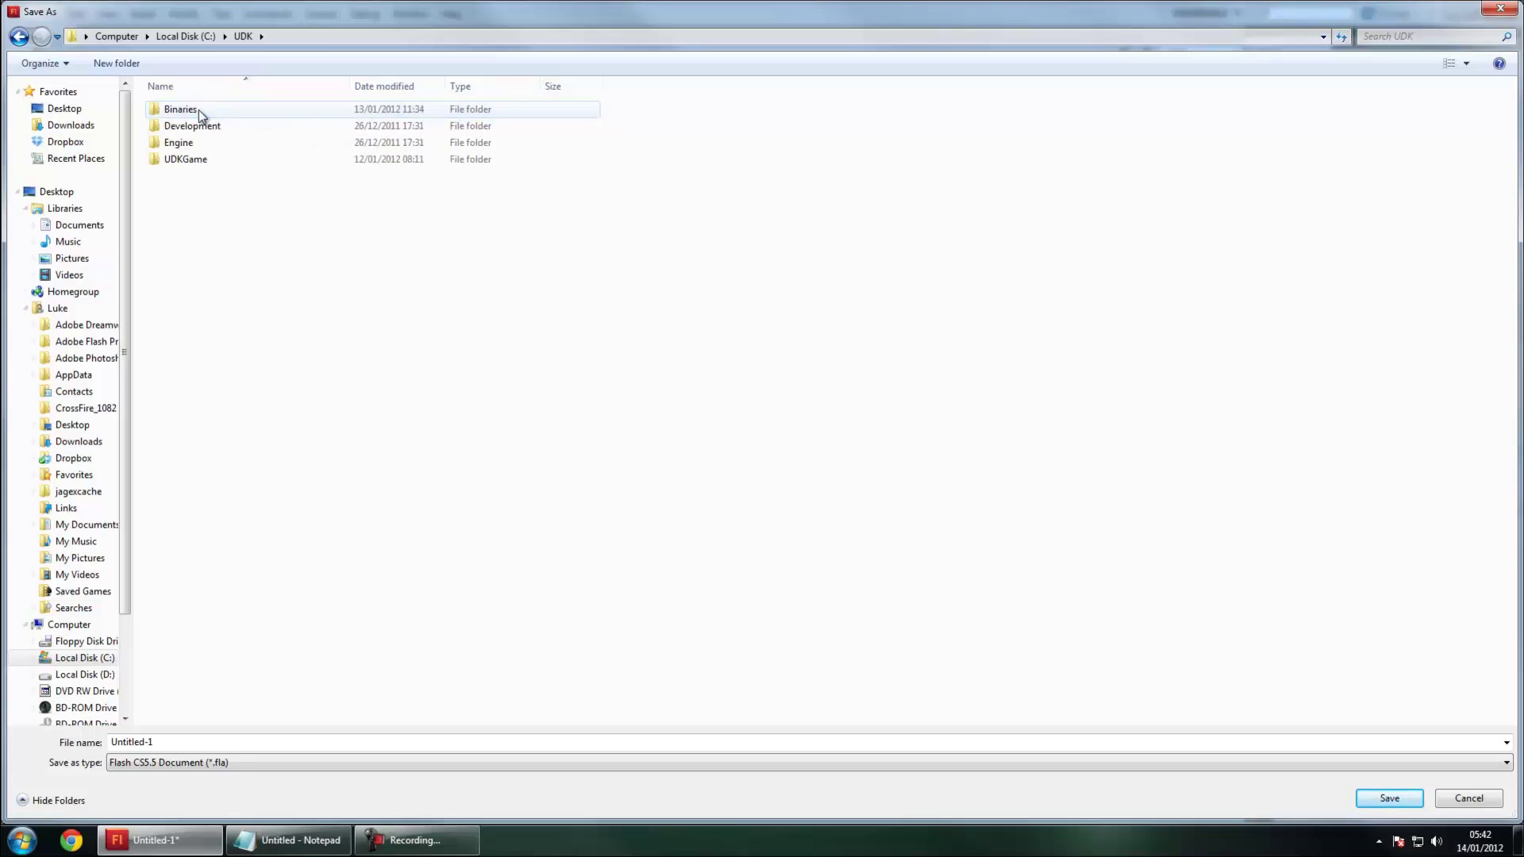
{"action": "double_click", "coordinate": [206, 159]}
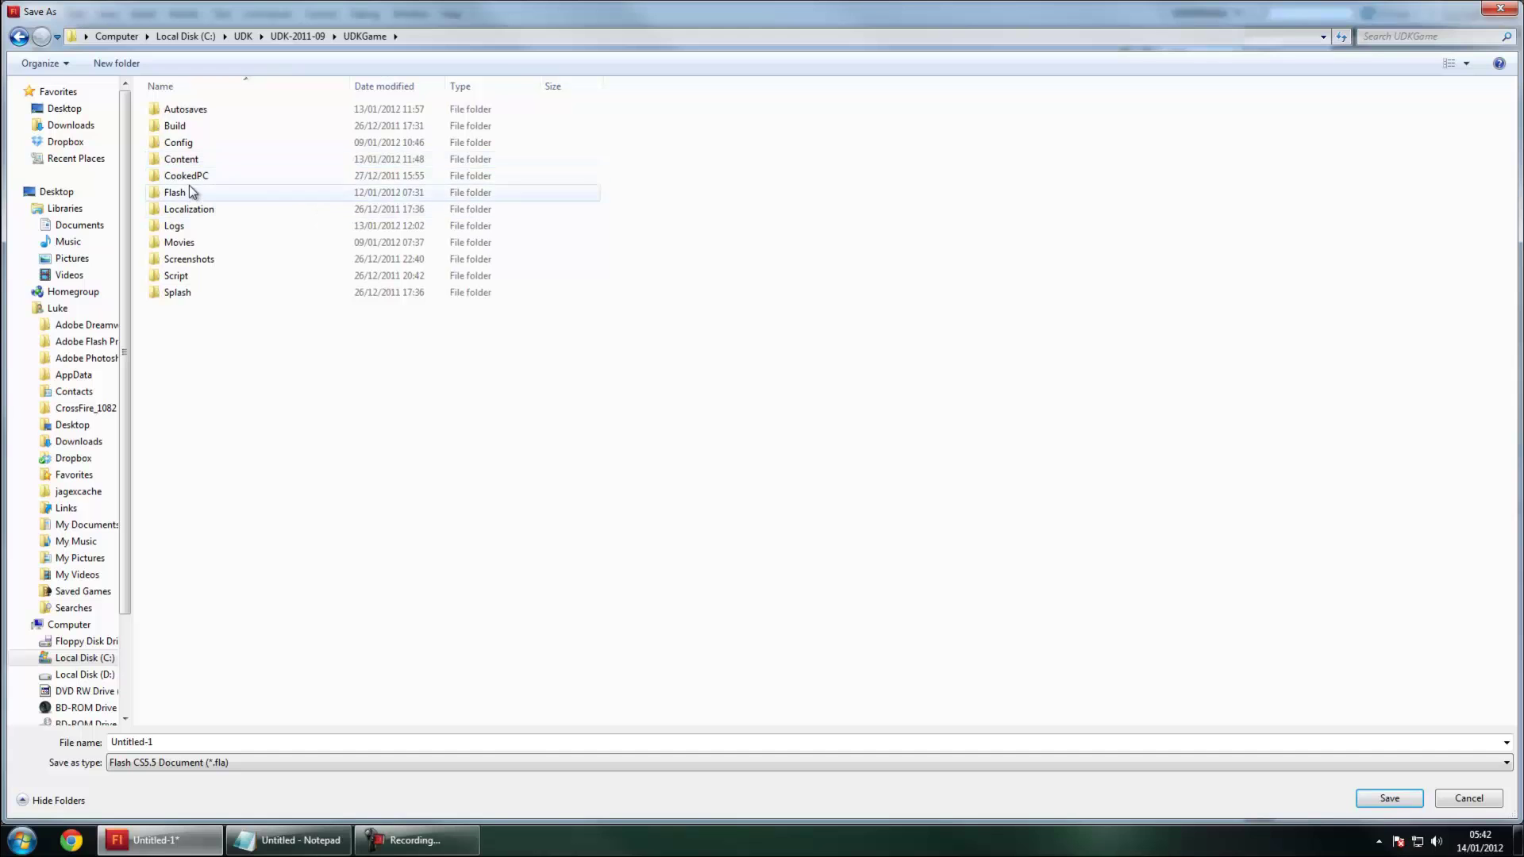
{"action": "double_click", "coordinate": [193, 193]}
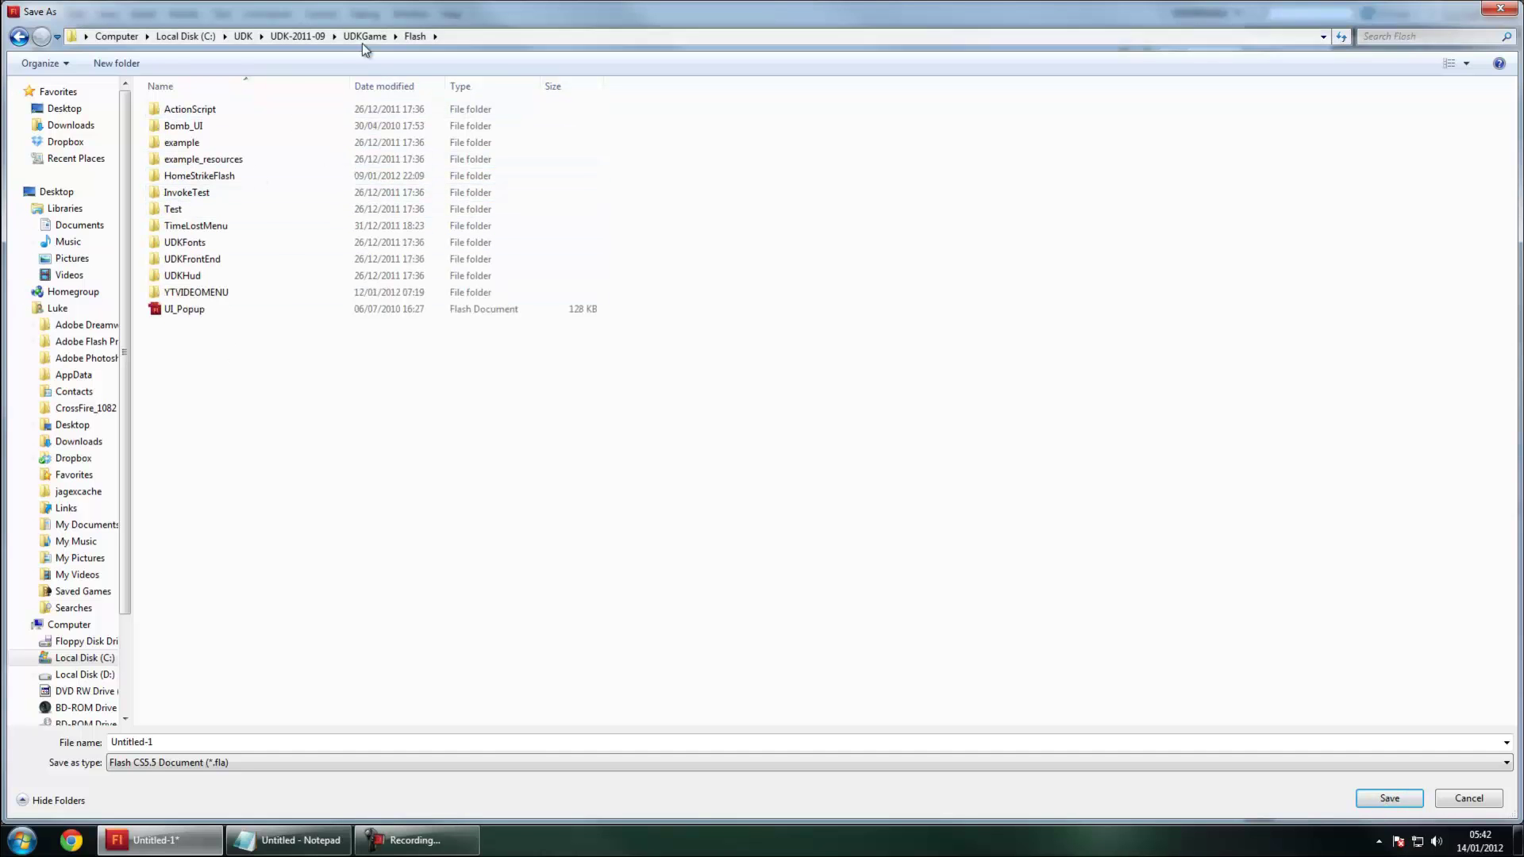
- Create a new folder named YTVideoSeries inside Flash and open it
{"action": "right_click", "coordinate": [178, 393]}
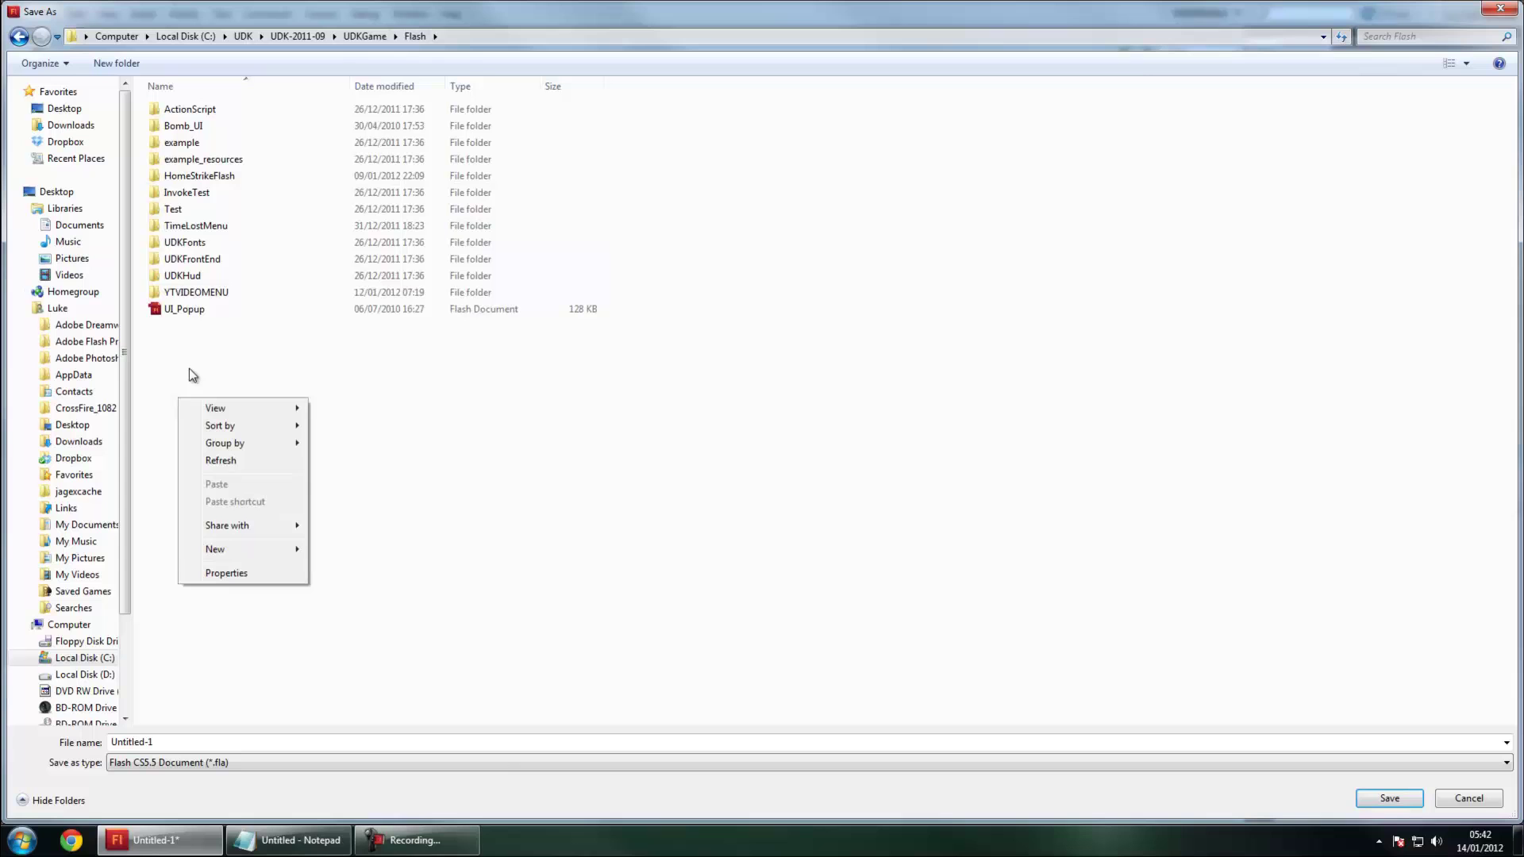
{"action": "mouse_move", "coordinate": [221, 549]}
{"action": "left_click", "coordinate": [324, 551]}
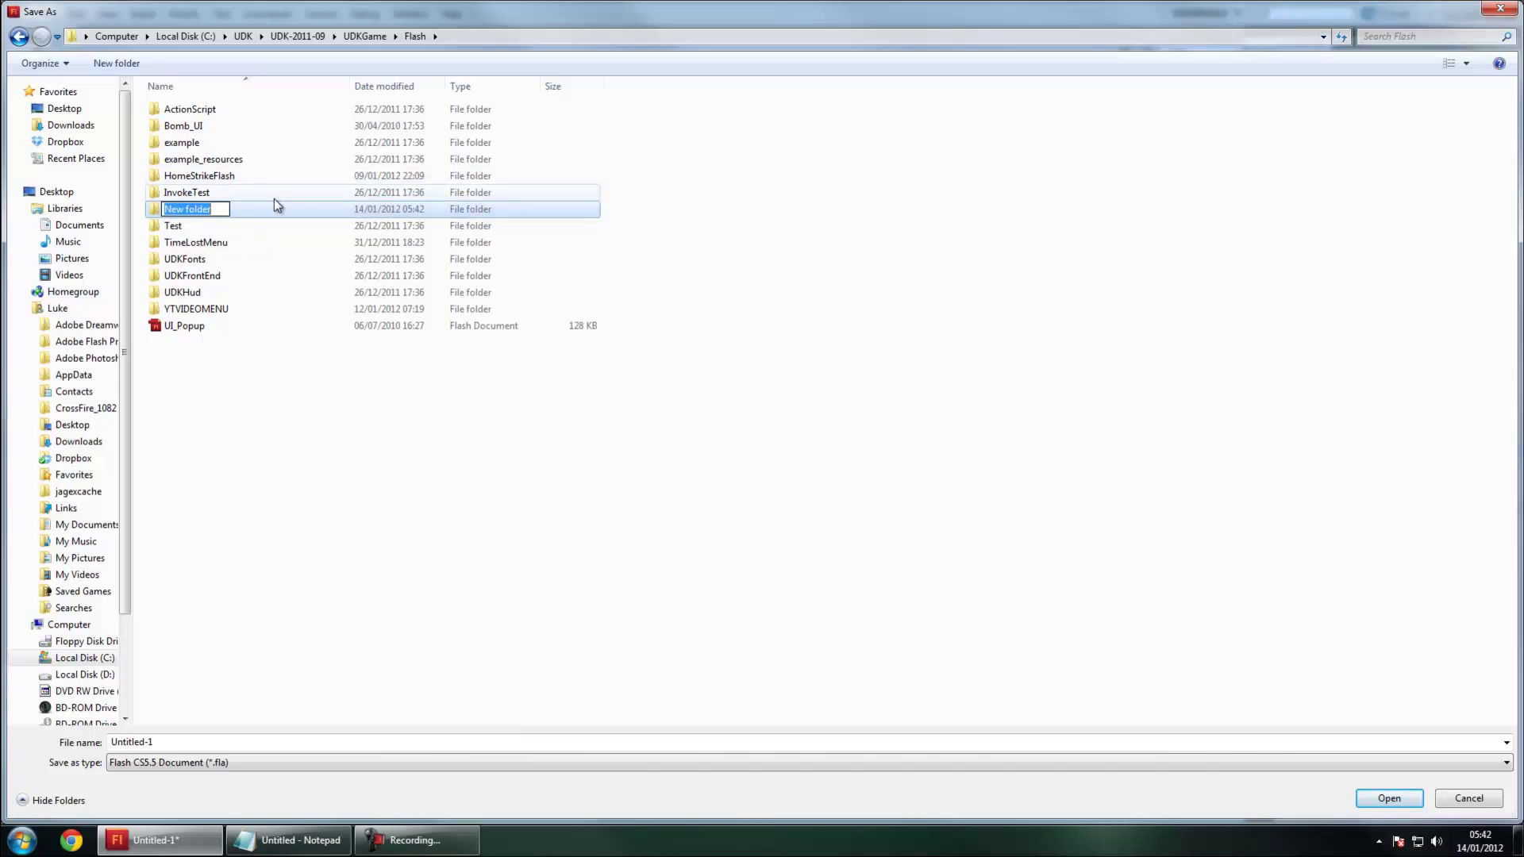
{"action": "type", "text": "YTB"}
{"action": "type", "text": "ideoSer"}
{"action": "type", "text": "ies"}
{"action": "key", "text": "Return"}
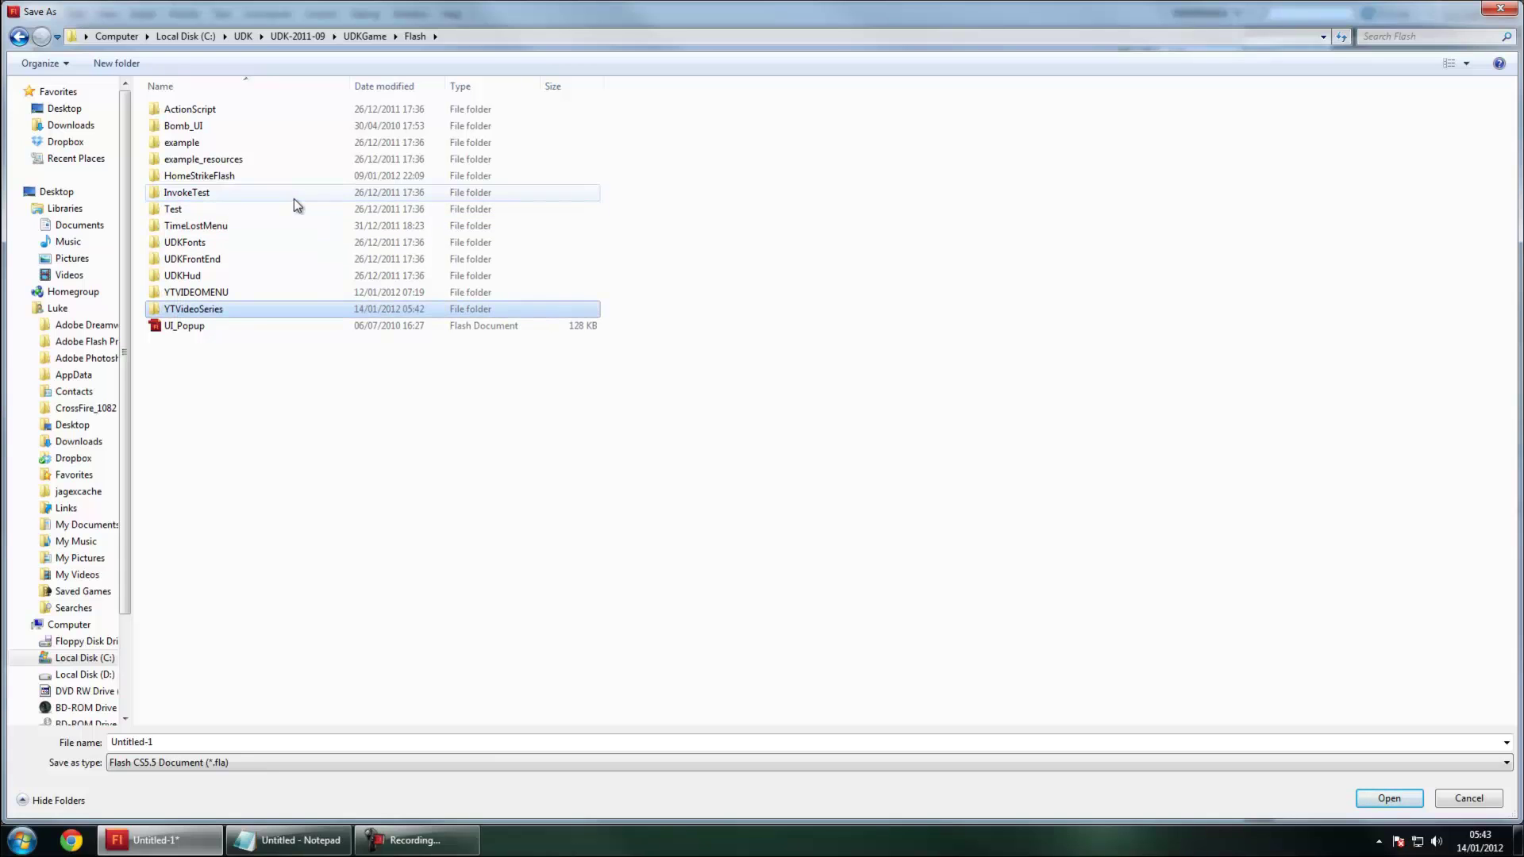
{"action": "double_click", "coordinate": [230, 316]}
- Save the document with the file name MainMenu
{"action": "left_click", "coordinate": [846, 742]}
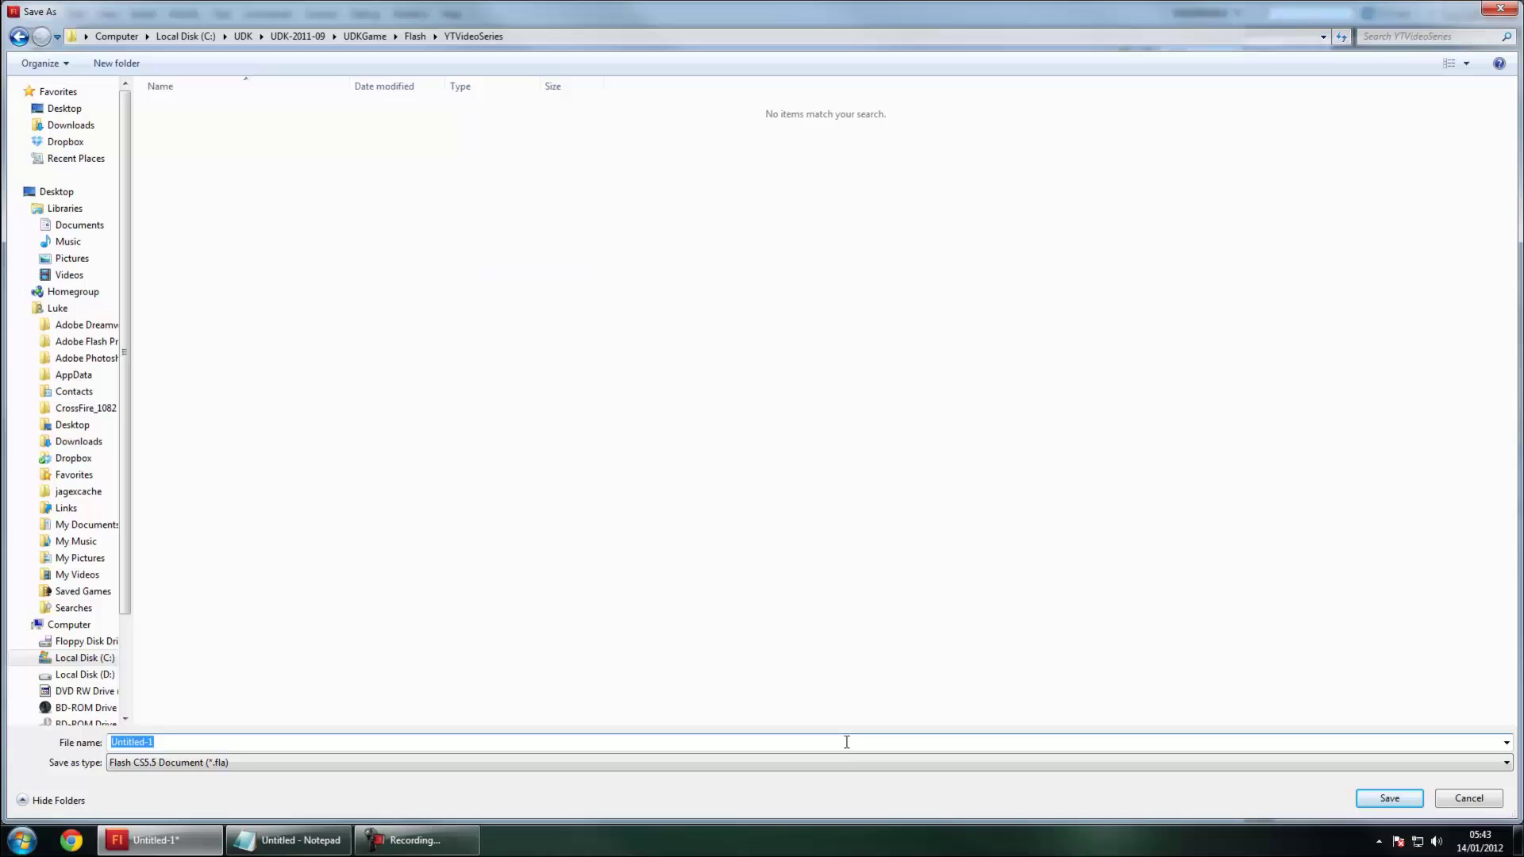
{"action": "type", "text": "Menu"}
{"action": "key", "text": "BackSpace"}
{"action": "key", "text": "BackSpace"}
{"action": "key", "text": "BackSpace"}
{"action": "key", "text": "BackSpace"}
{"action": "type", "text": "MainMenu"}
{"action": "key", "text": "Return"}
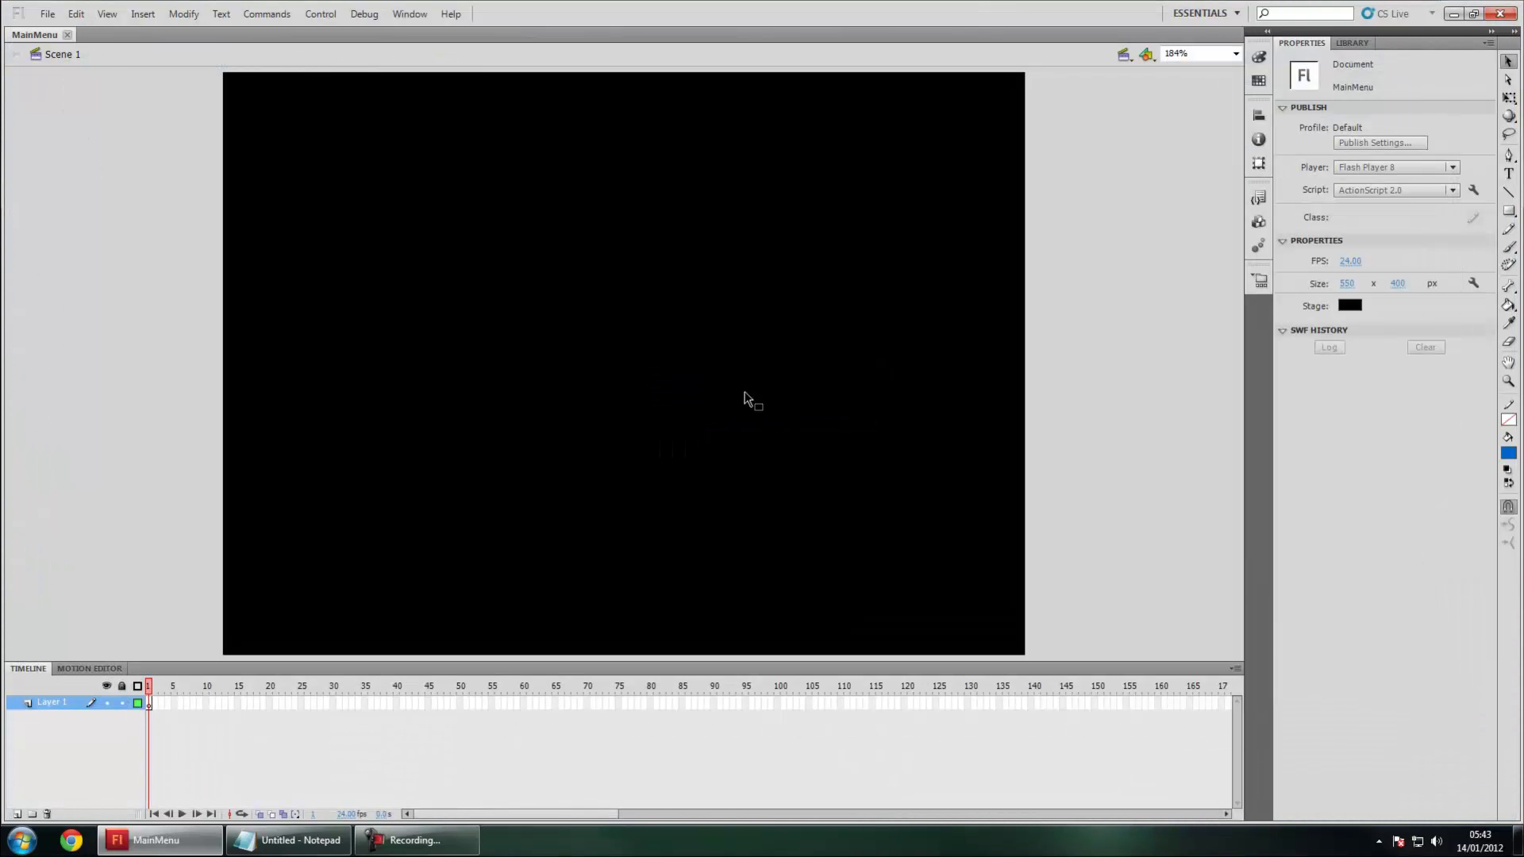
- Maximise the Flash window and launch Extension Manager via Help > Manage Extensions
{"action": "left_click_drag", "start_coordinate": [903, 11], "coordinate": [888, 59]}
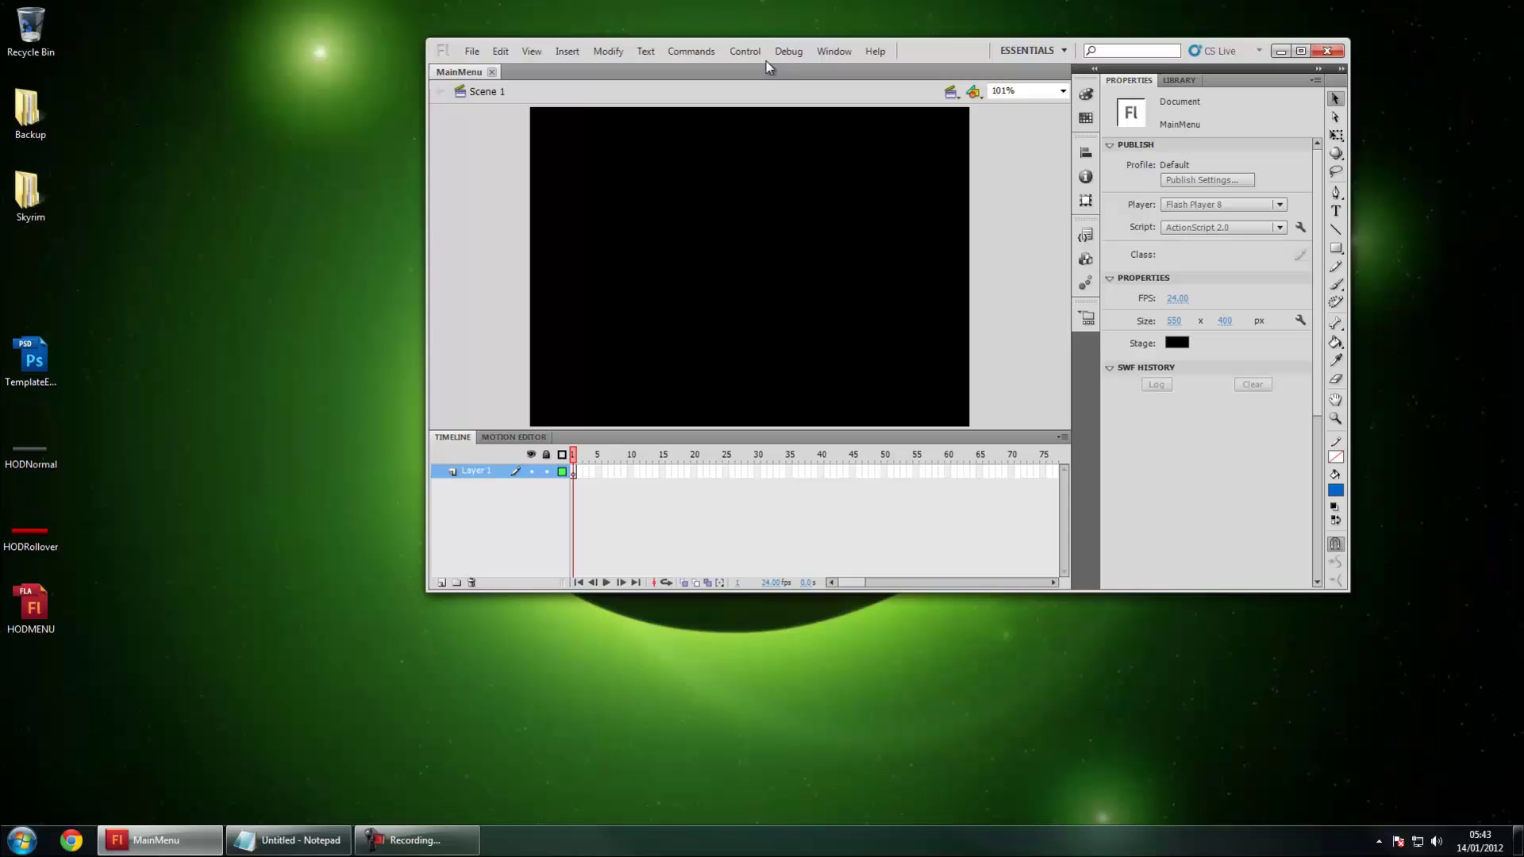
{"action": "double_click", "coordinate": [944, 51]}
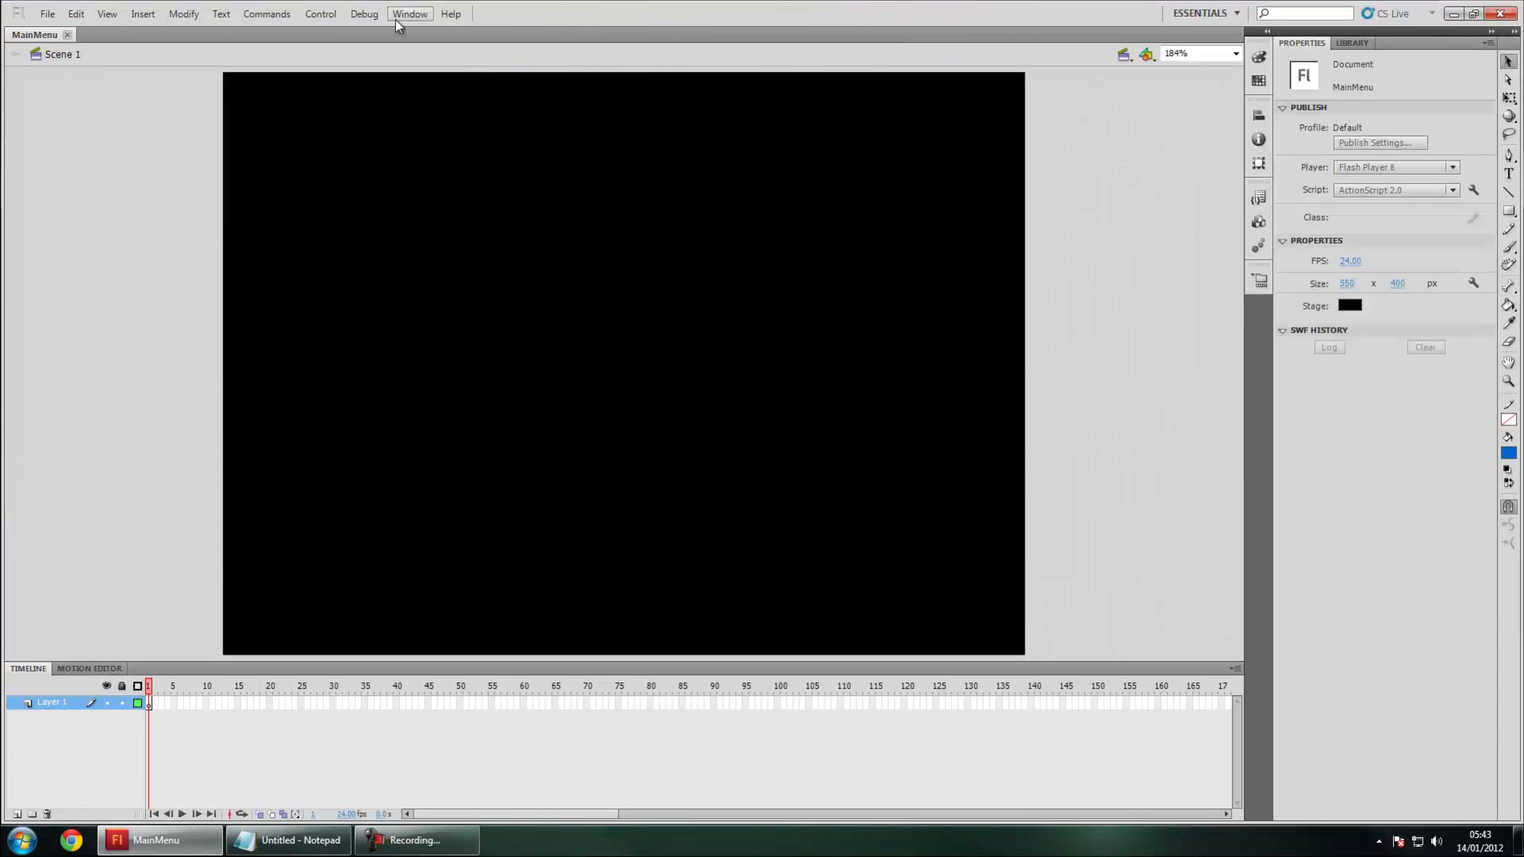
{"action": "left_click", "coordinate": [451, 14]}
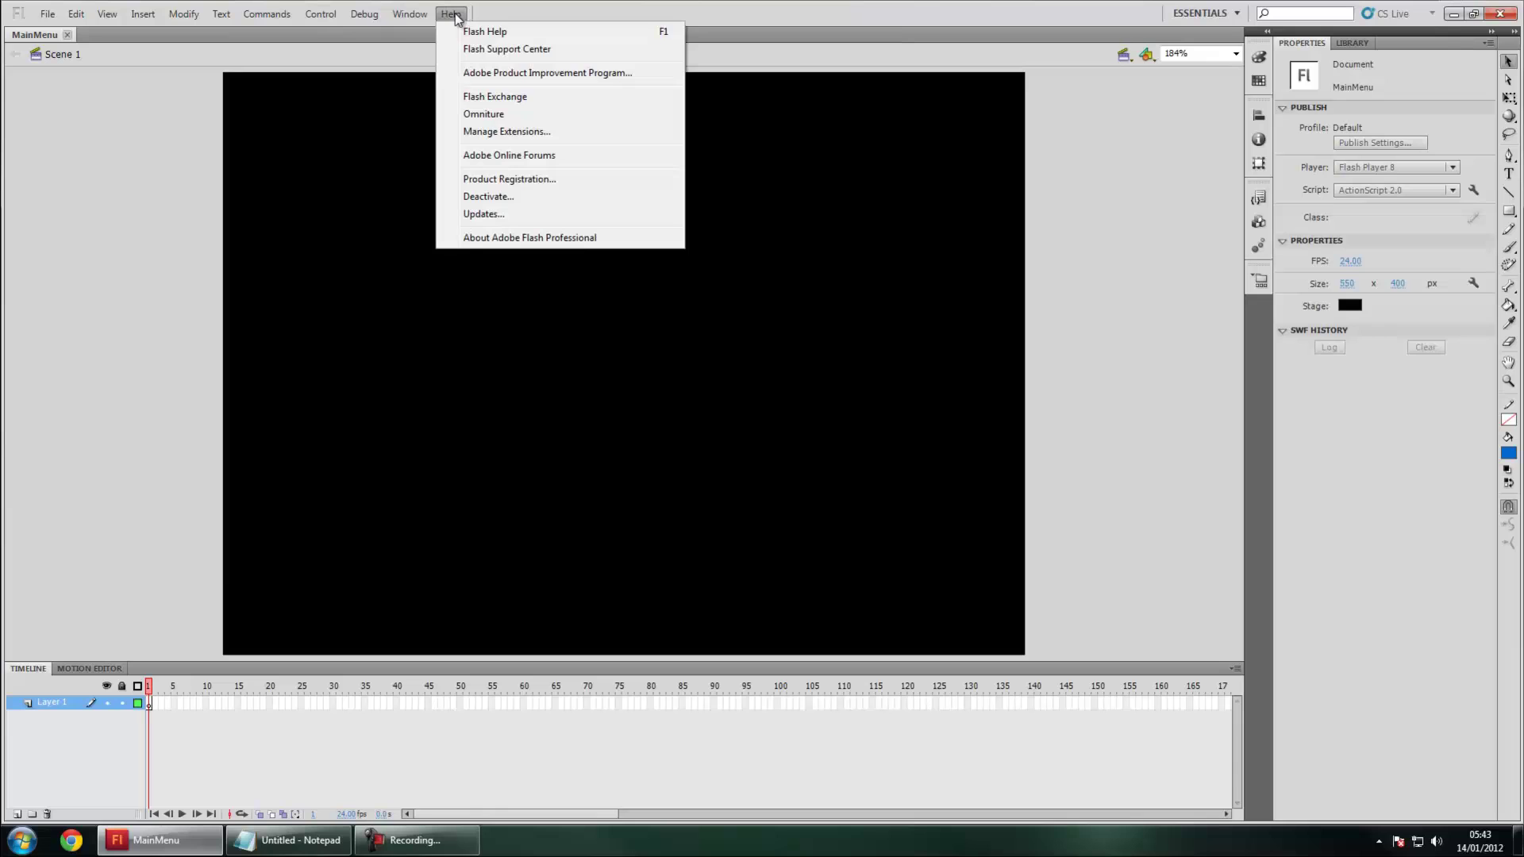
{"action": "left_click", "coordinate": [487, 125]}
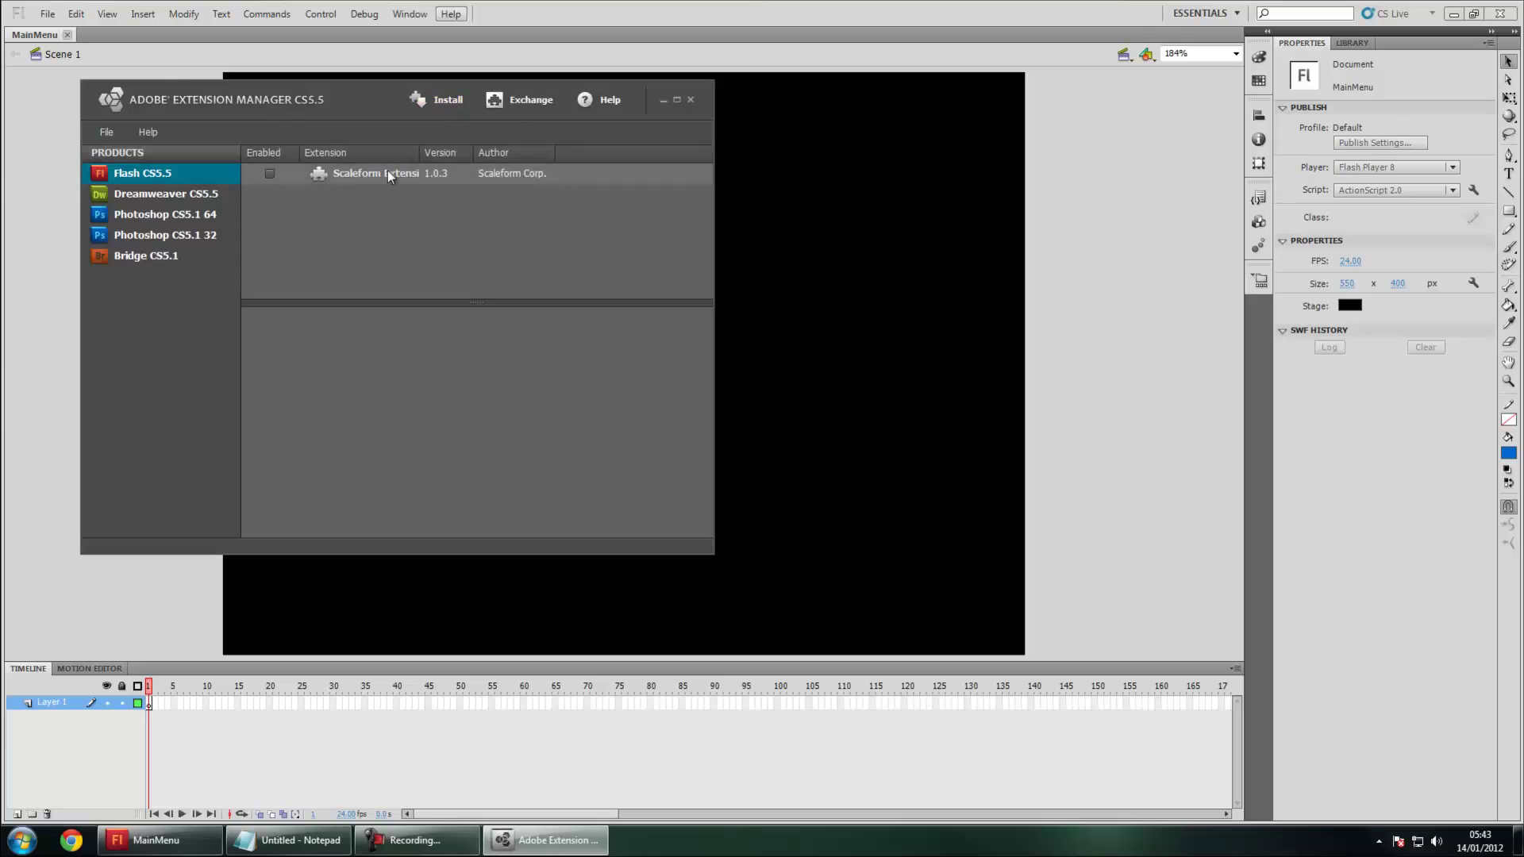
- Choose to install the Scaleform CLIK package from C:\UDK\UDK-2011-09\Binaries\GFx\CLIK Tools
{"action": "left_click", "coordinate": [452, 103]}
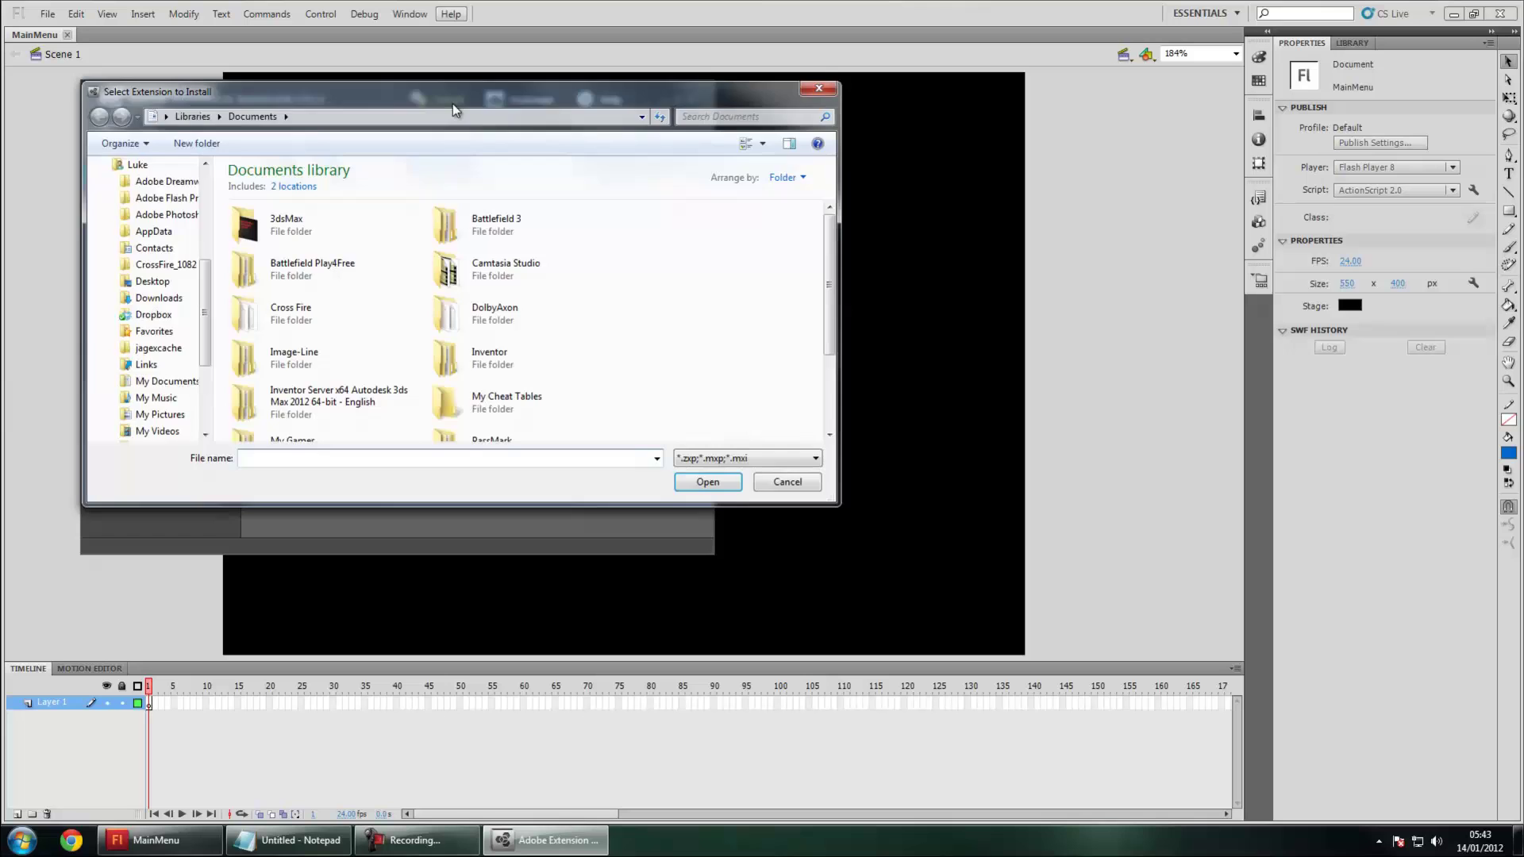
{"action": "left_click_drag", "start_coordinate": [545, 252], "coordinate": [545, 397]}
{"action": "left_click", "coordinate": [498, 349]}
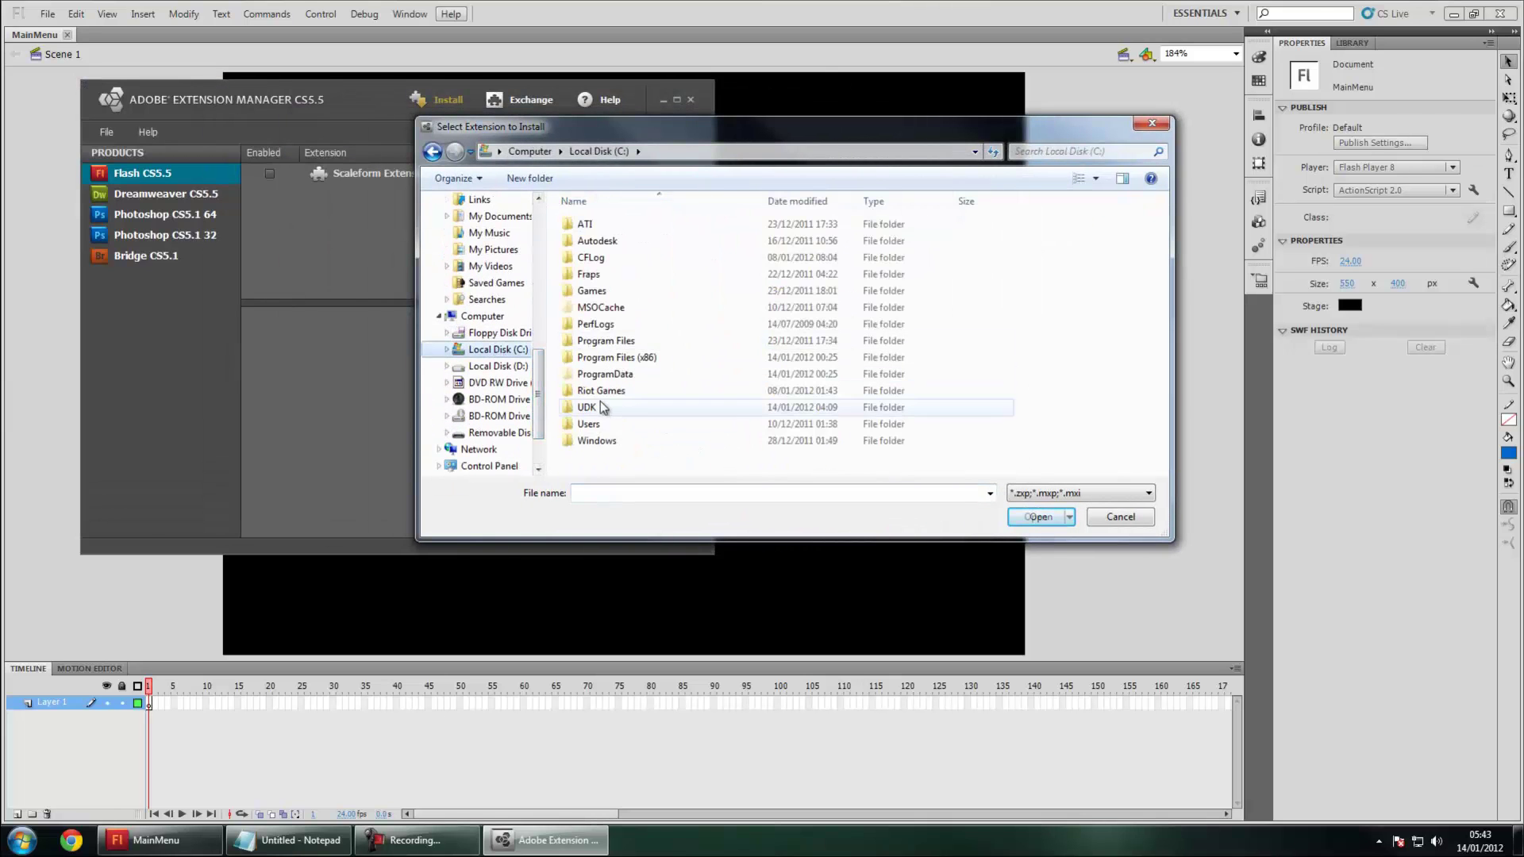
{"action": "double_click", "coordinate": [602, 407]}
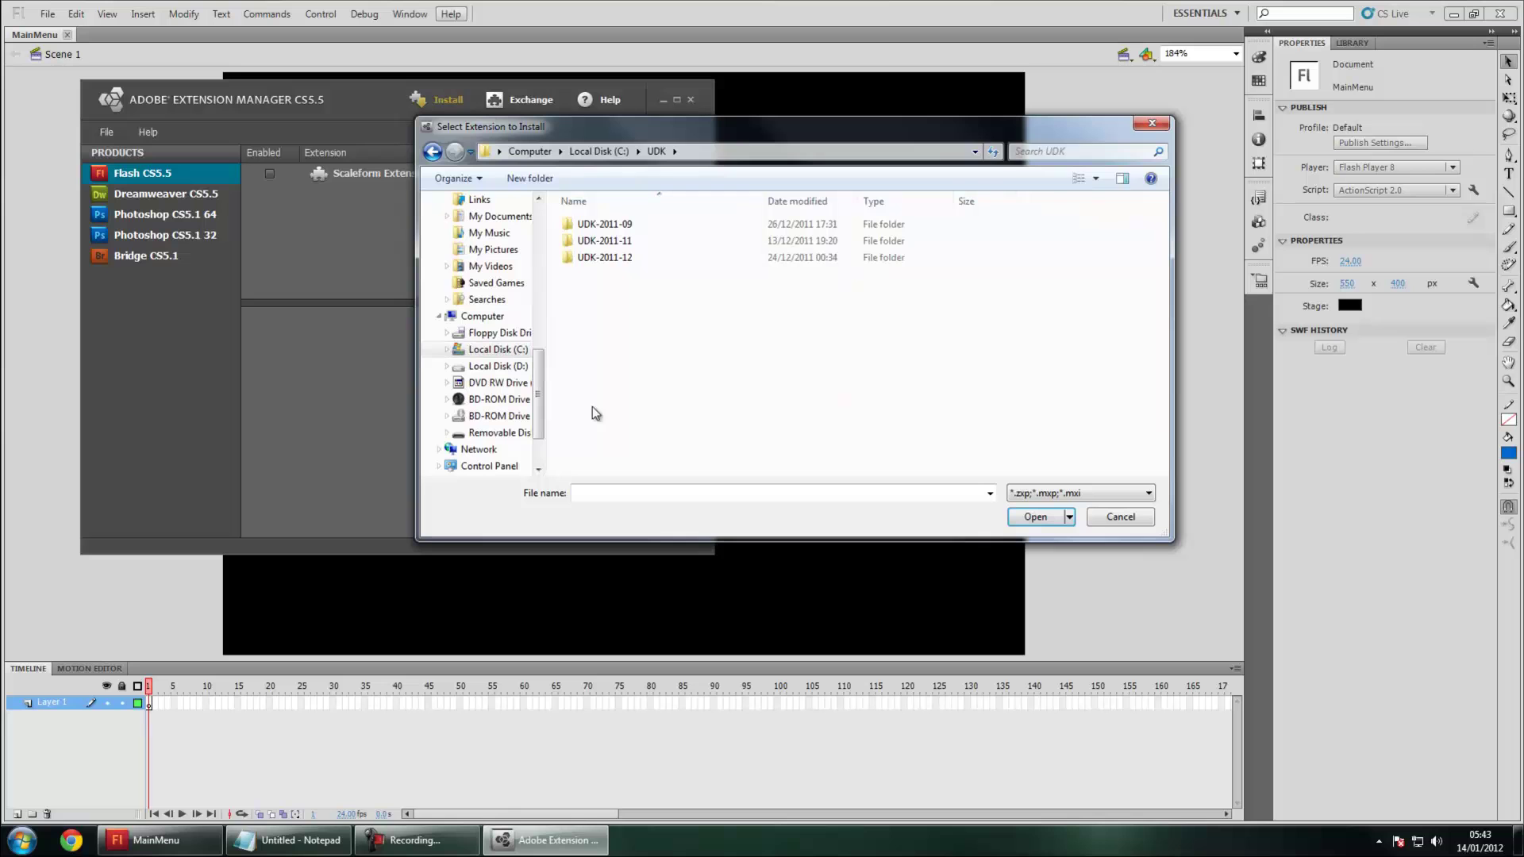
{"action": "double_click", "coordinate": [601, 226]}
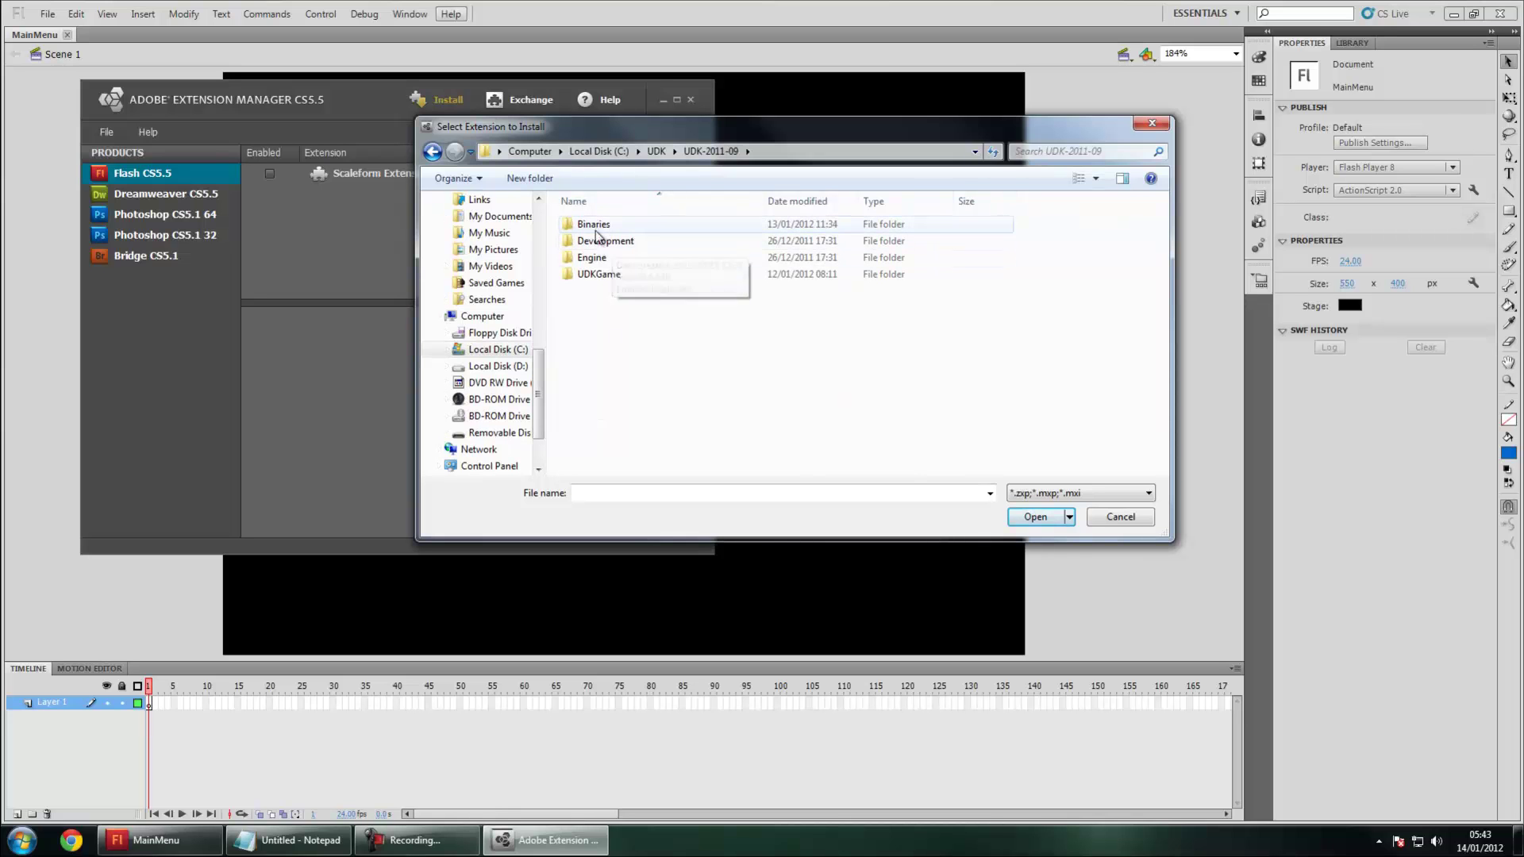
{"action": "double_click", "coordinate": [596, 228]}
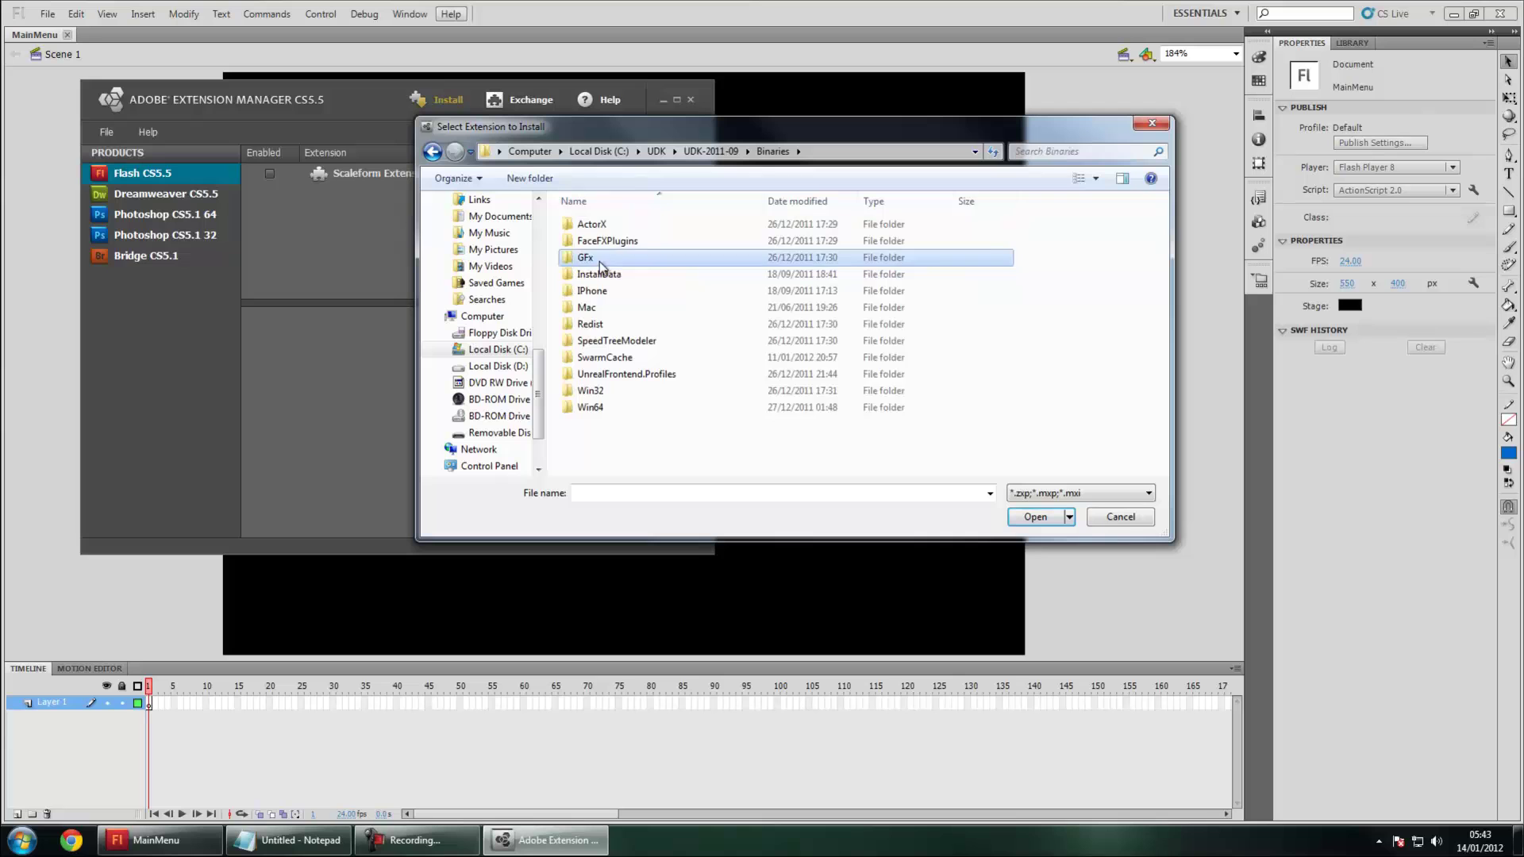
{"action": "double_click", "coordinate": [599, 262]}
{"action": "double_click", "coordinate": [613, 246]}
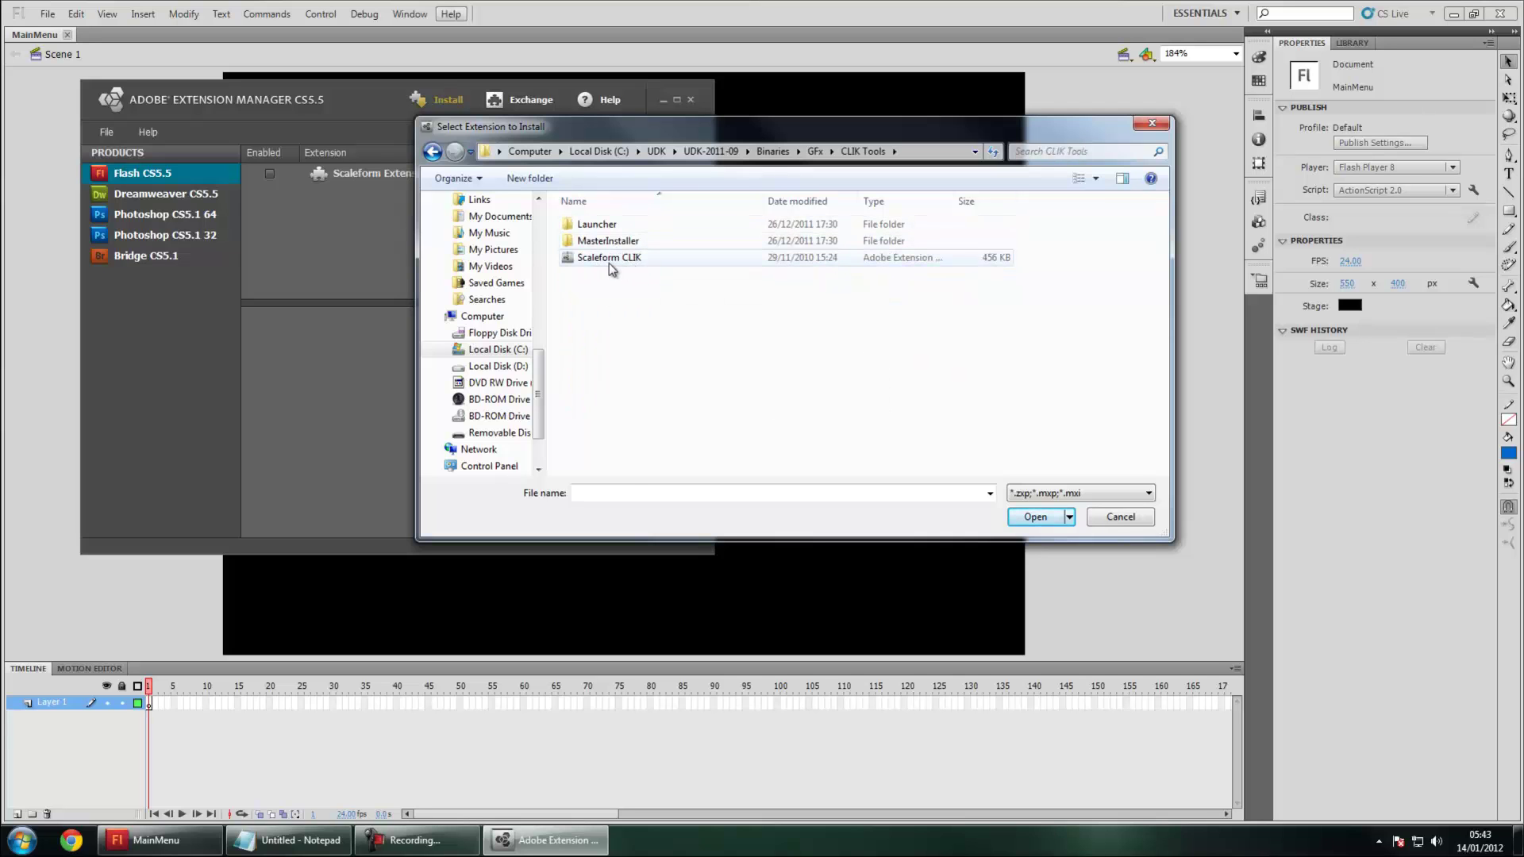
{"action": "left_click", "coordinate": [608, 262]}
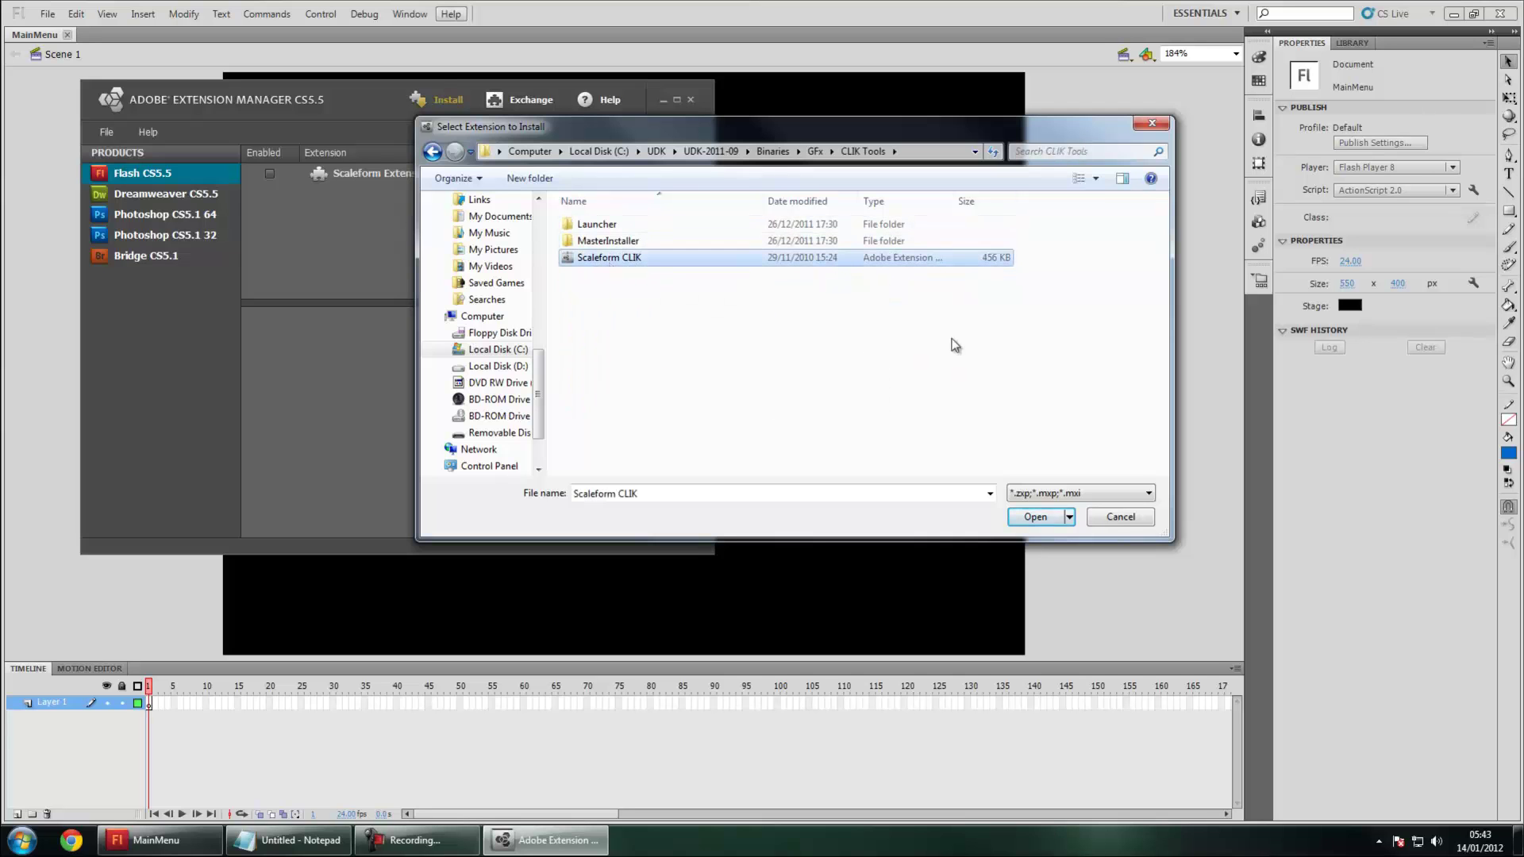
- Accept the disclaimer, replace the existing Scaleform Extensions, and close Extension Manager
{"action": "left_click", "coordinate": [1027, 518]}
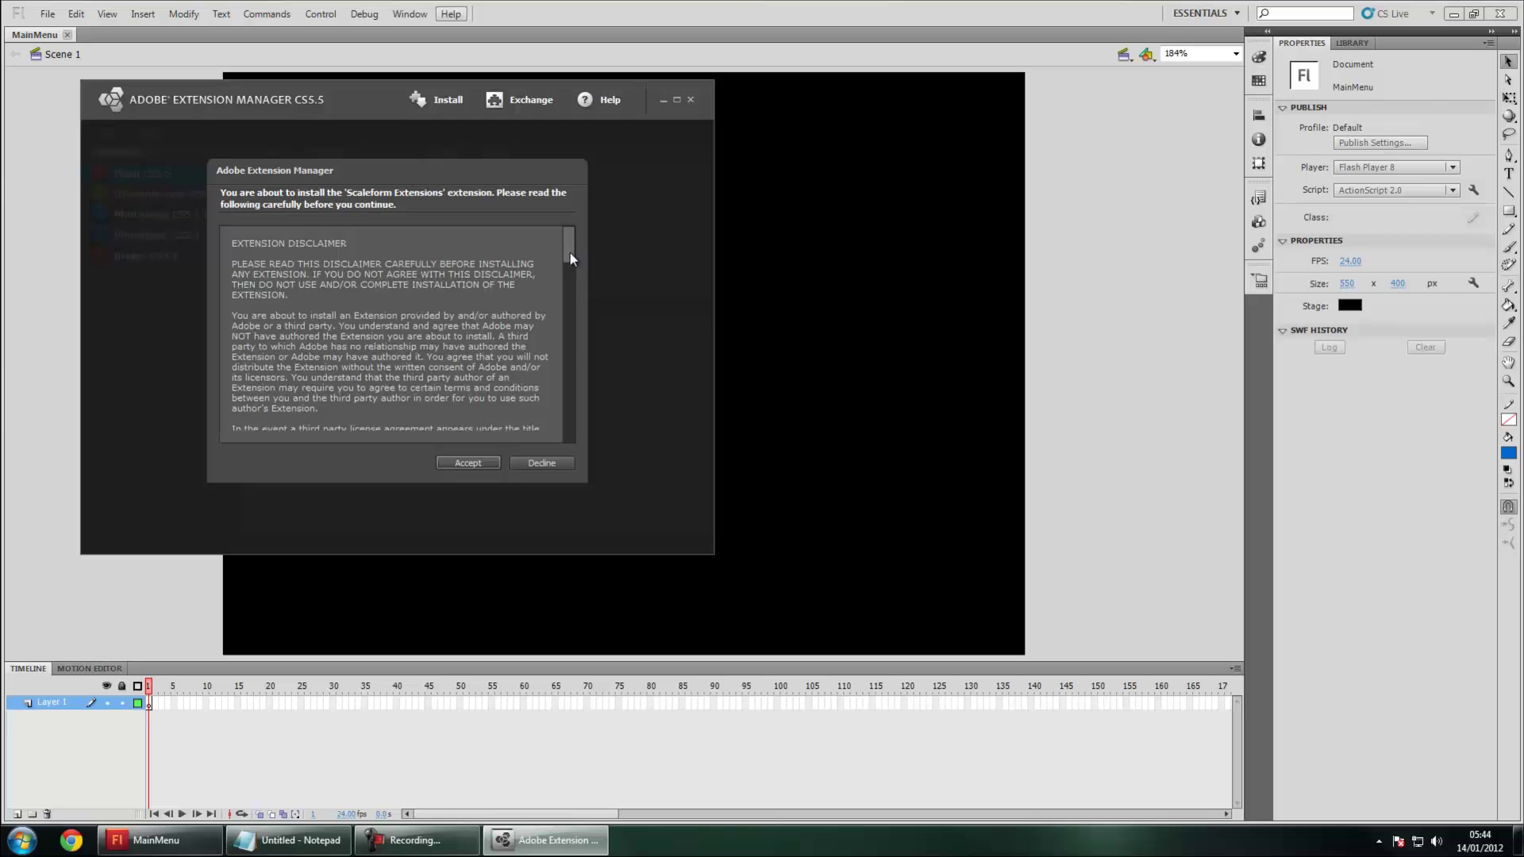
{"action": "left_click_drag", "start_coordinate": [570, 253], "coordinate": [552, 449]}
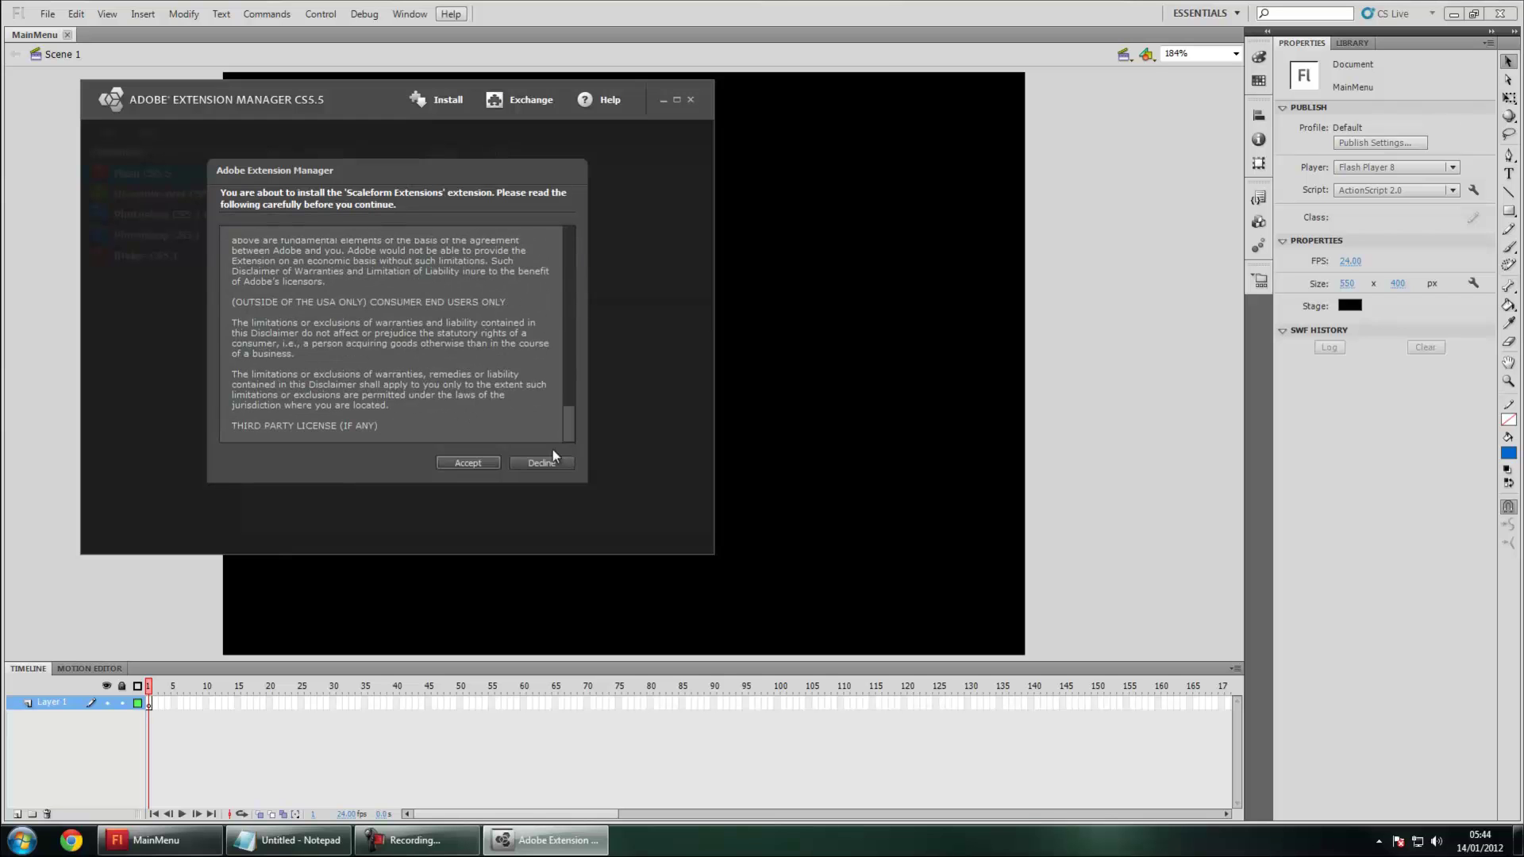
{"action": "left_click", "coordinate": [478, 460]}
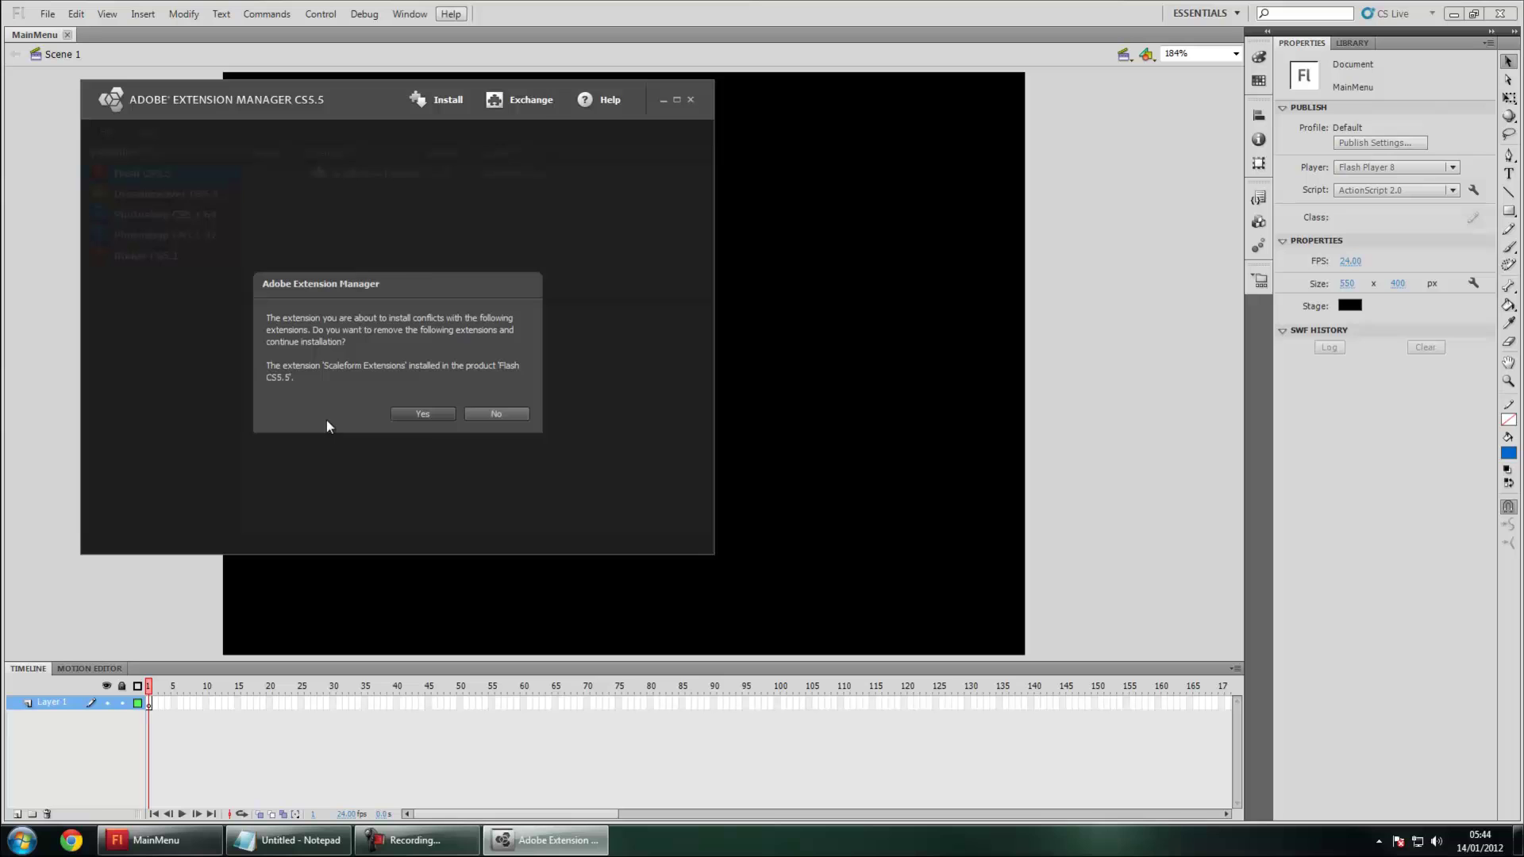
{"action": "left_click", "coordinate": [421, 413]}
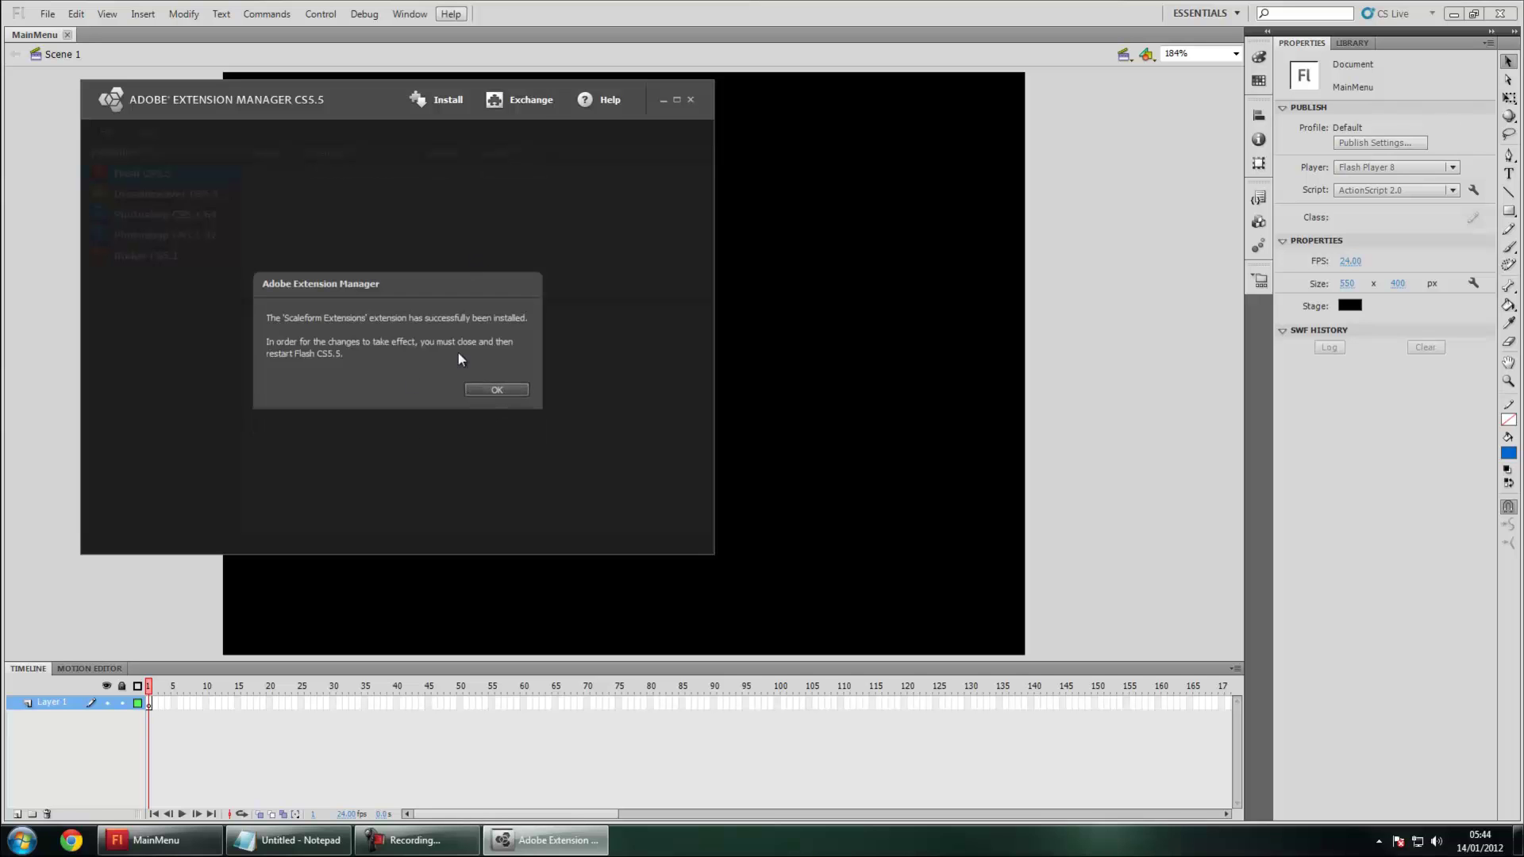
{"action": "left_click", "coordinate": [471, 388]}
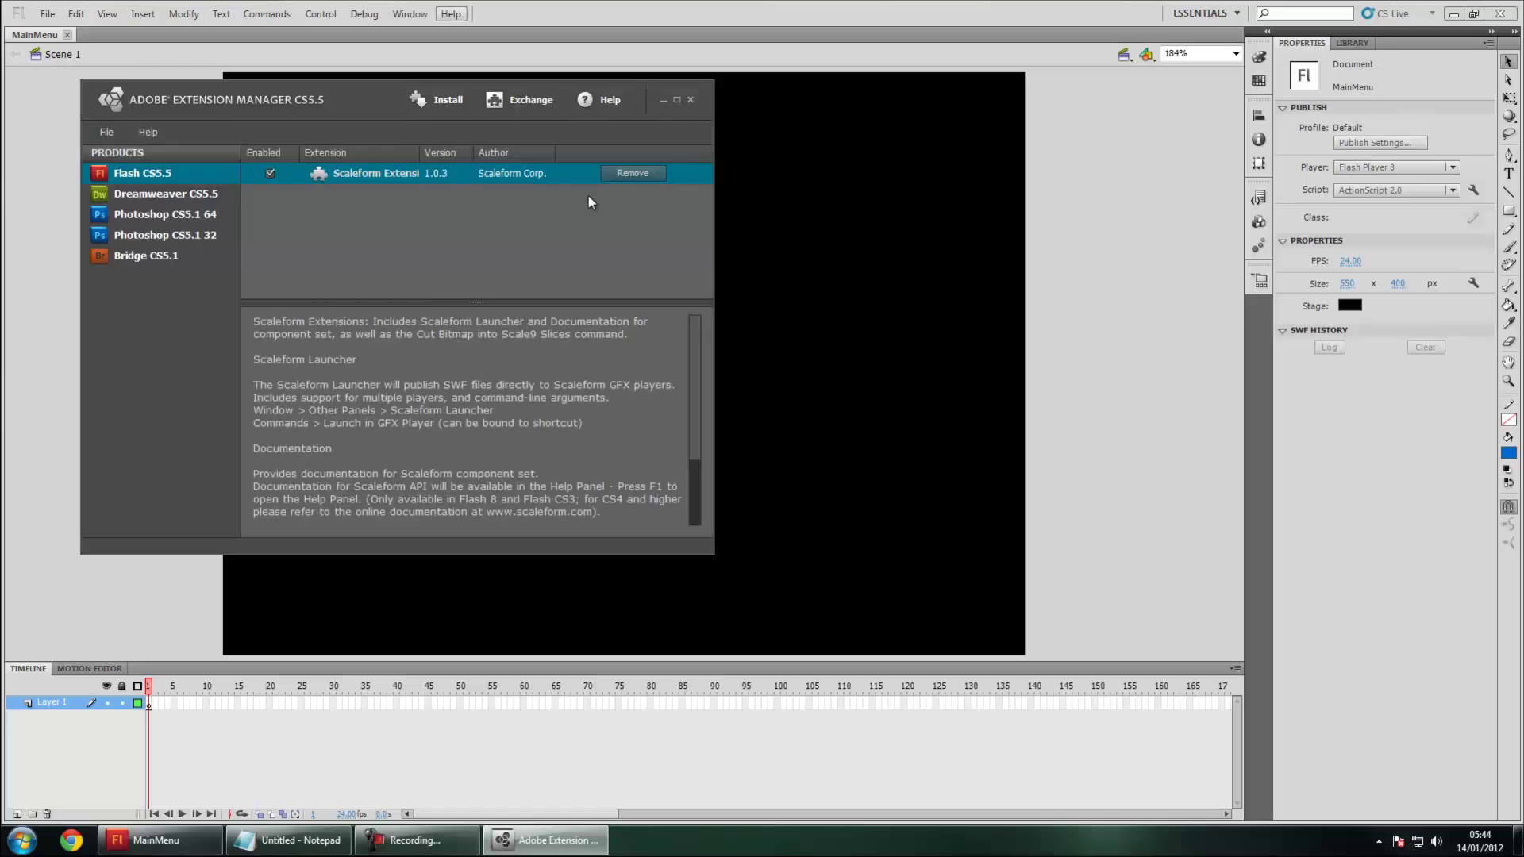
{"action": "left_click", "coordinate": [689, 100]}
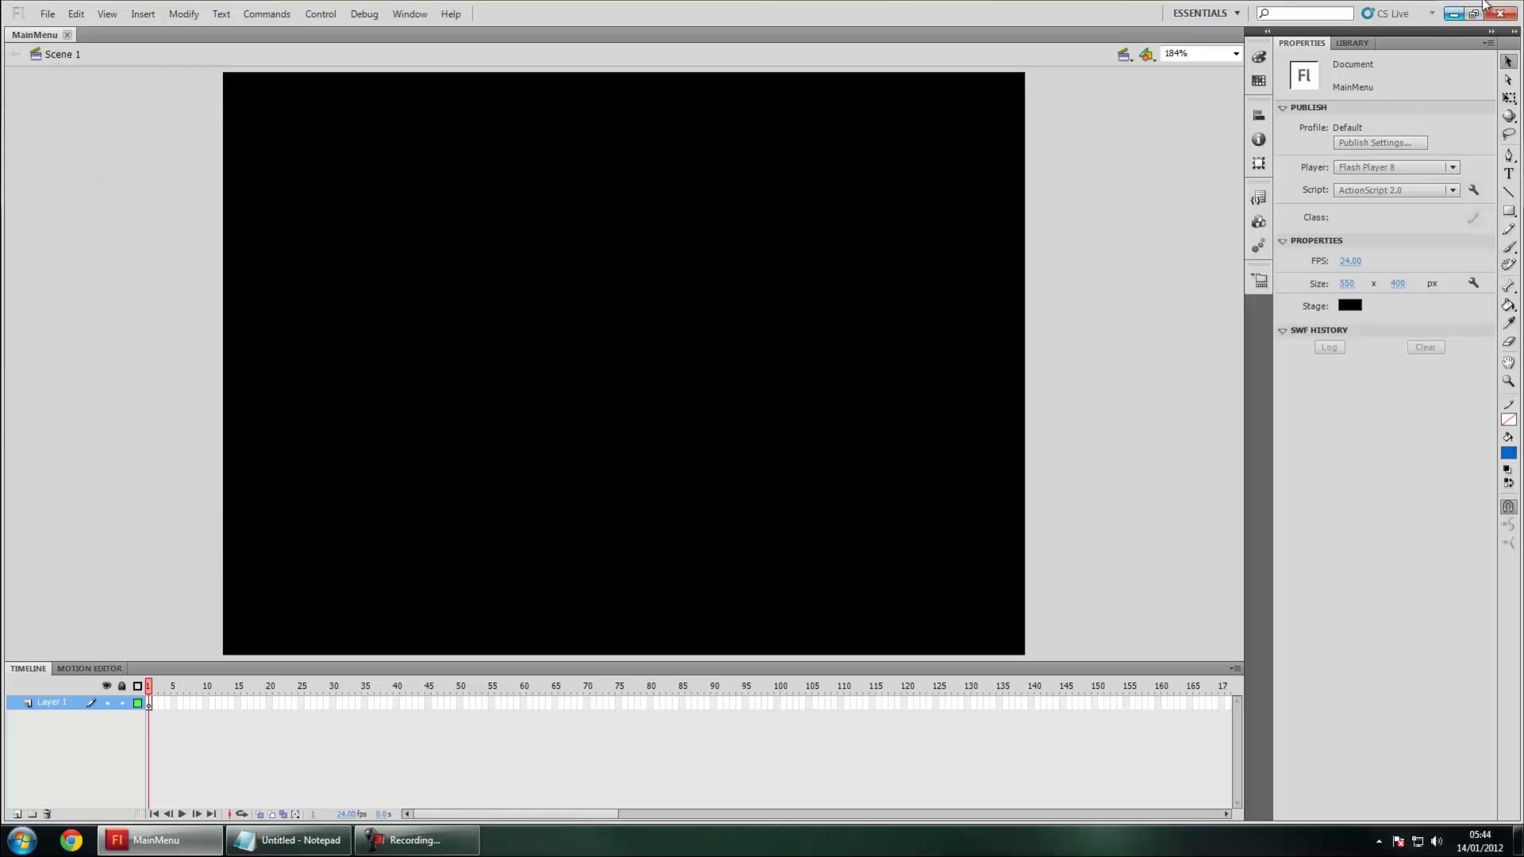
- Close Flash and relaunch Adobe Flash Professional CS5.5 from the Start menu
{"action": "left_click", "coordinate": [1500, 13]}
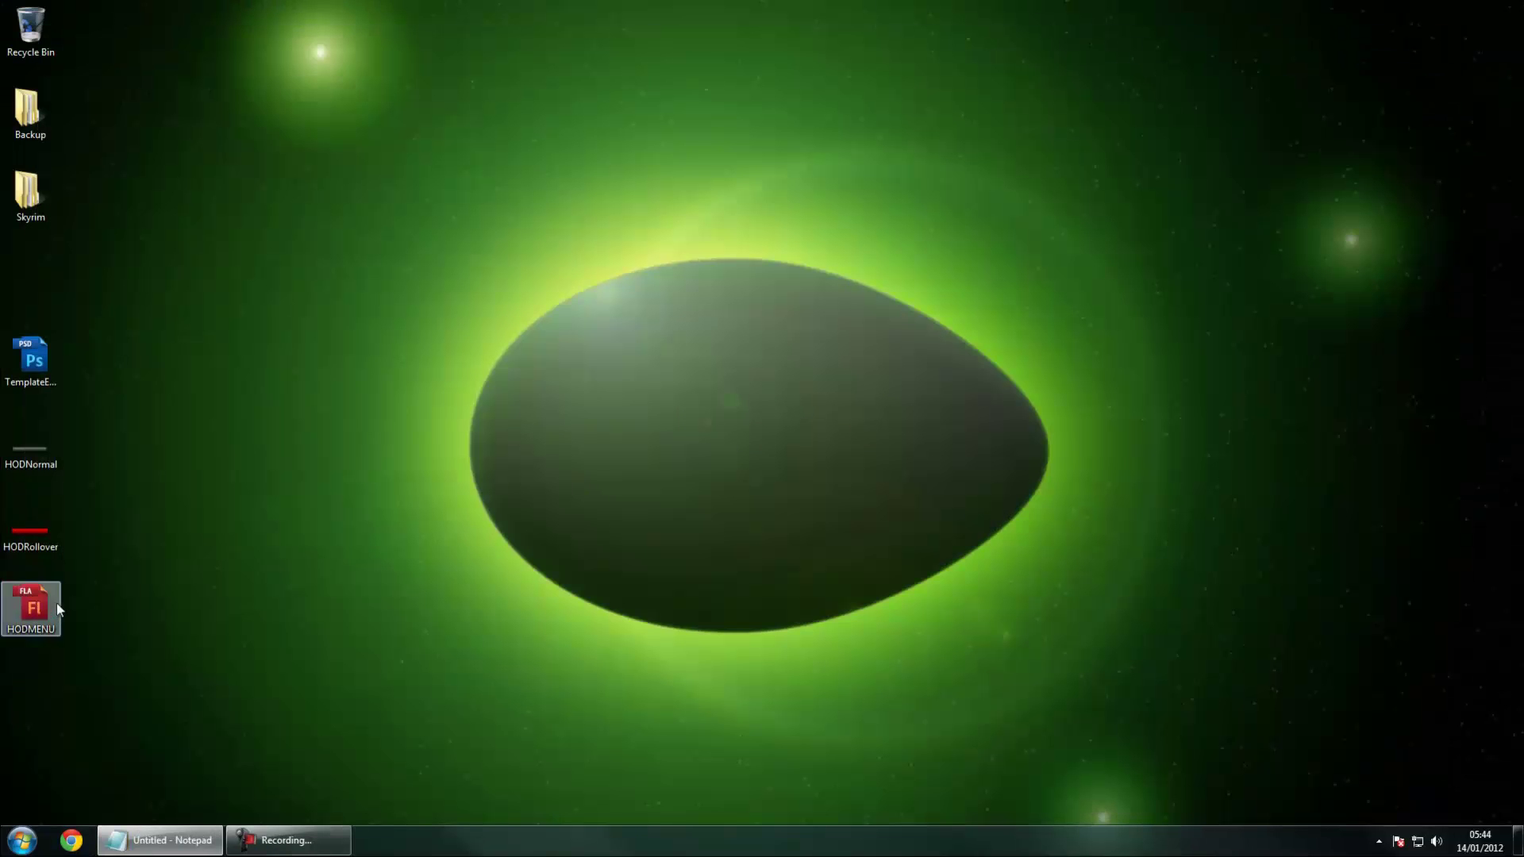
{"action": "left_click", "coordinate": [16, 844]}
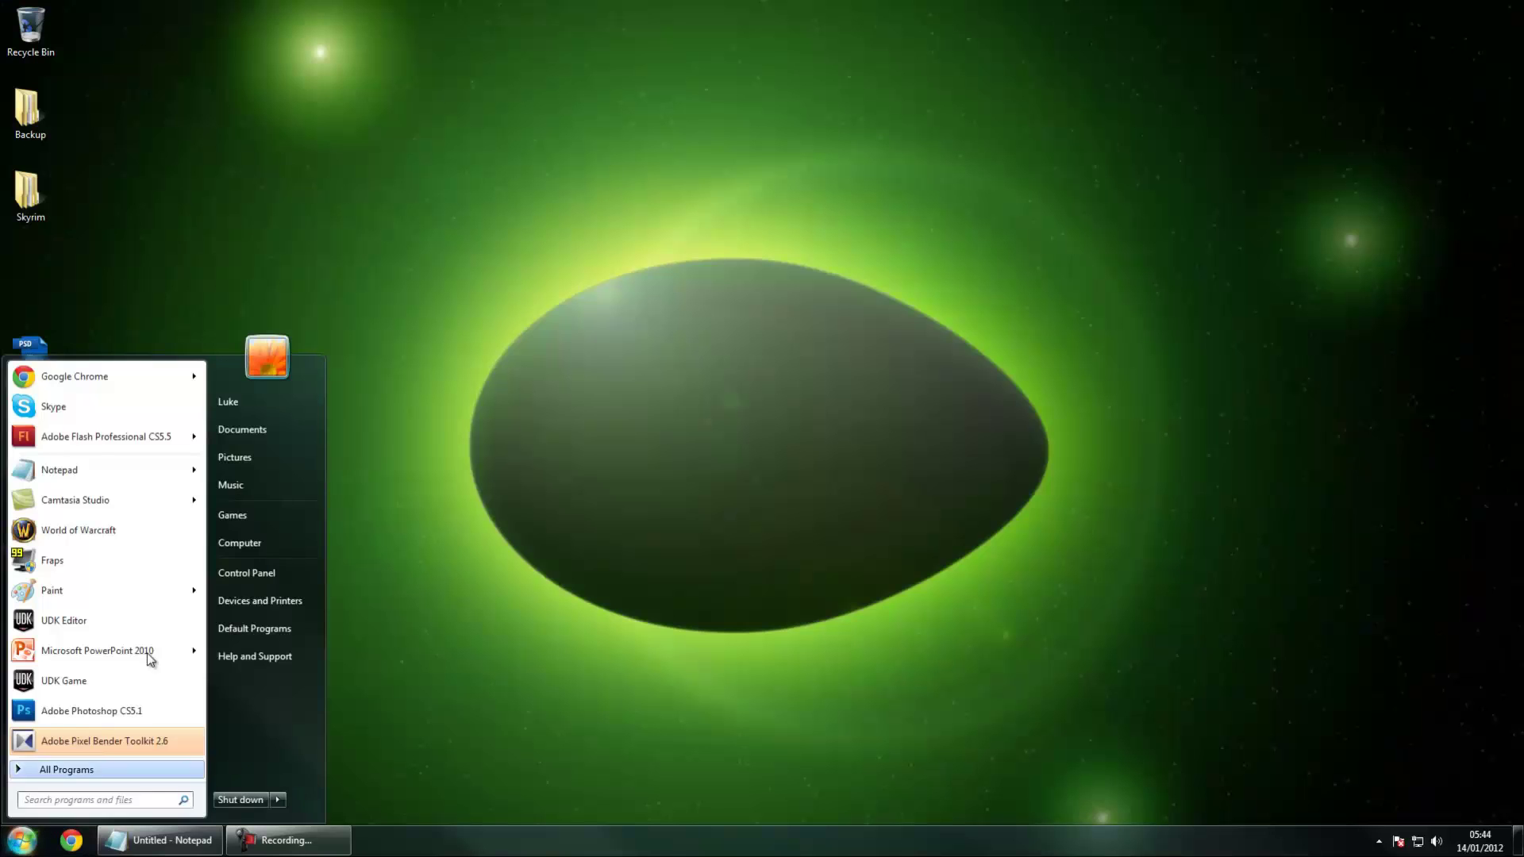
{"action": "left_click", "coordinate": [156, 440]}
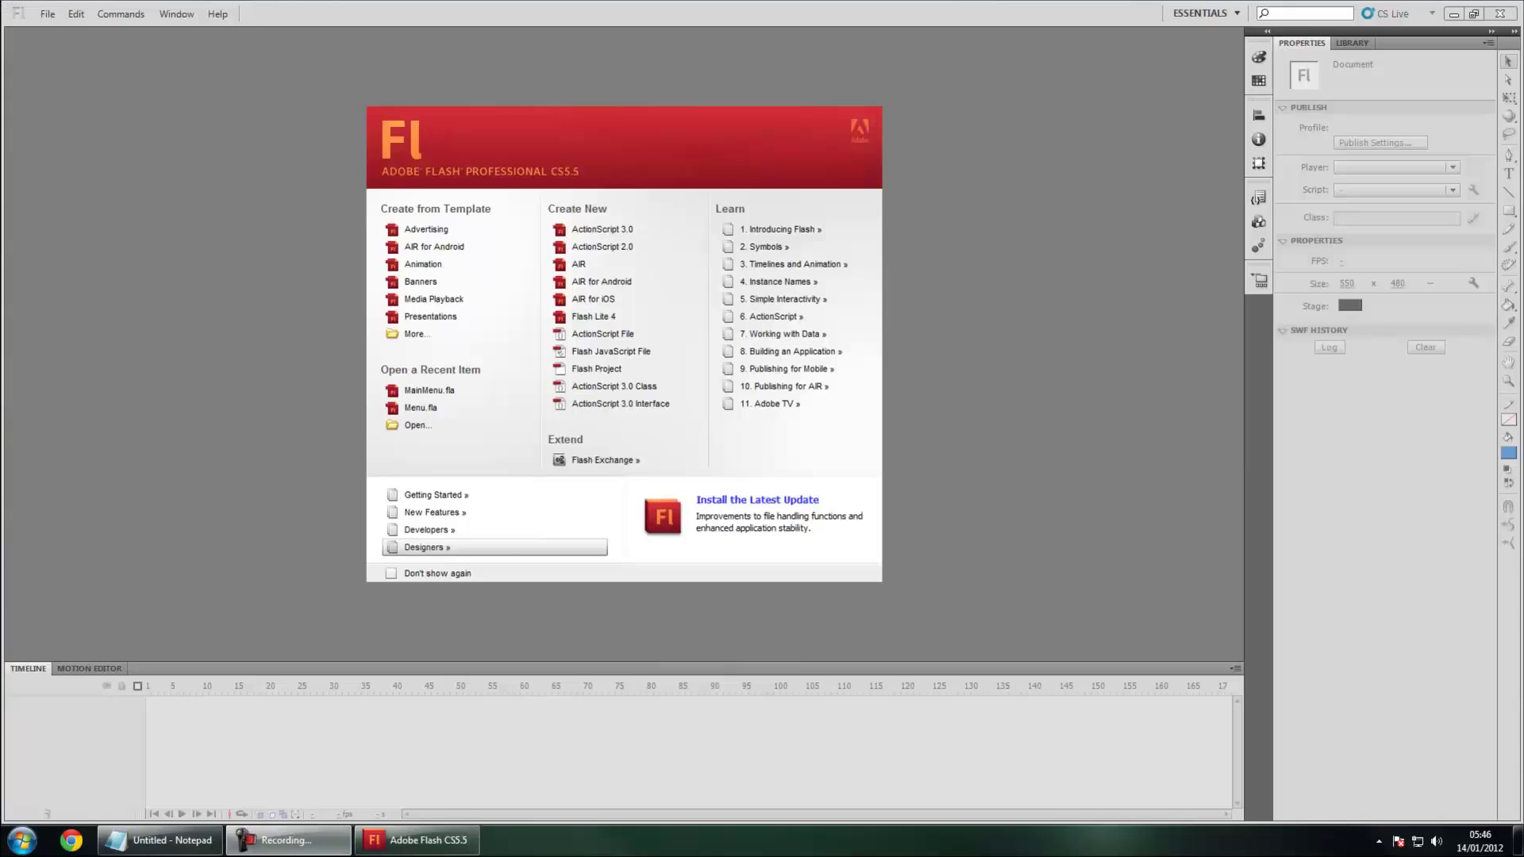
- Reopen the MainMenu document and zoom it to Fit in Window
{"action": "left_click", "coordinate": [37, 17]}
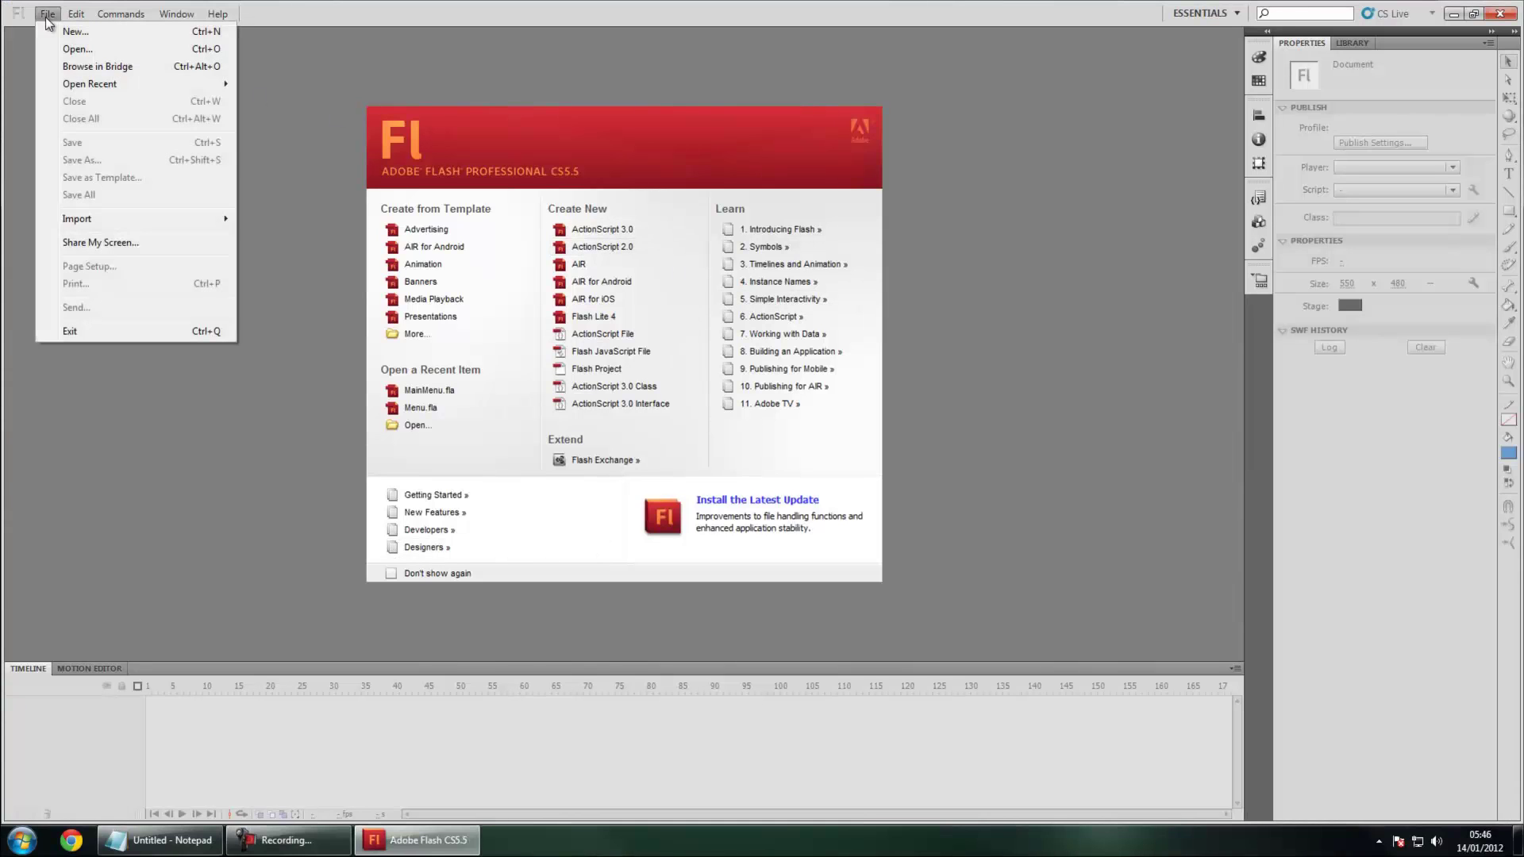
{"action": "left_click", "coordinate": [70, 46]}
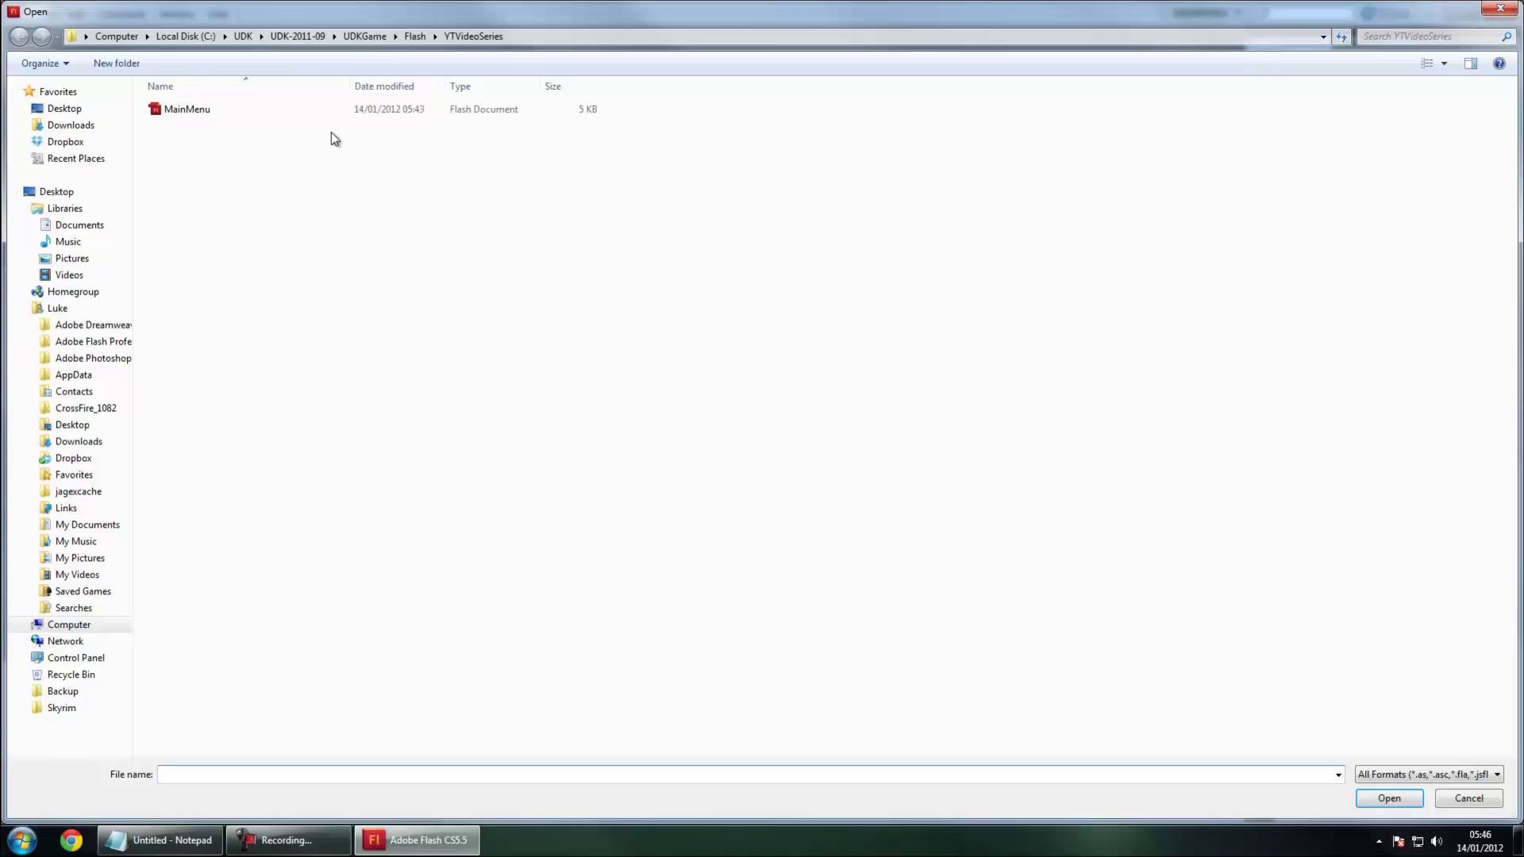
{"action": "double_click", "coordinate": [211, 113]}
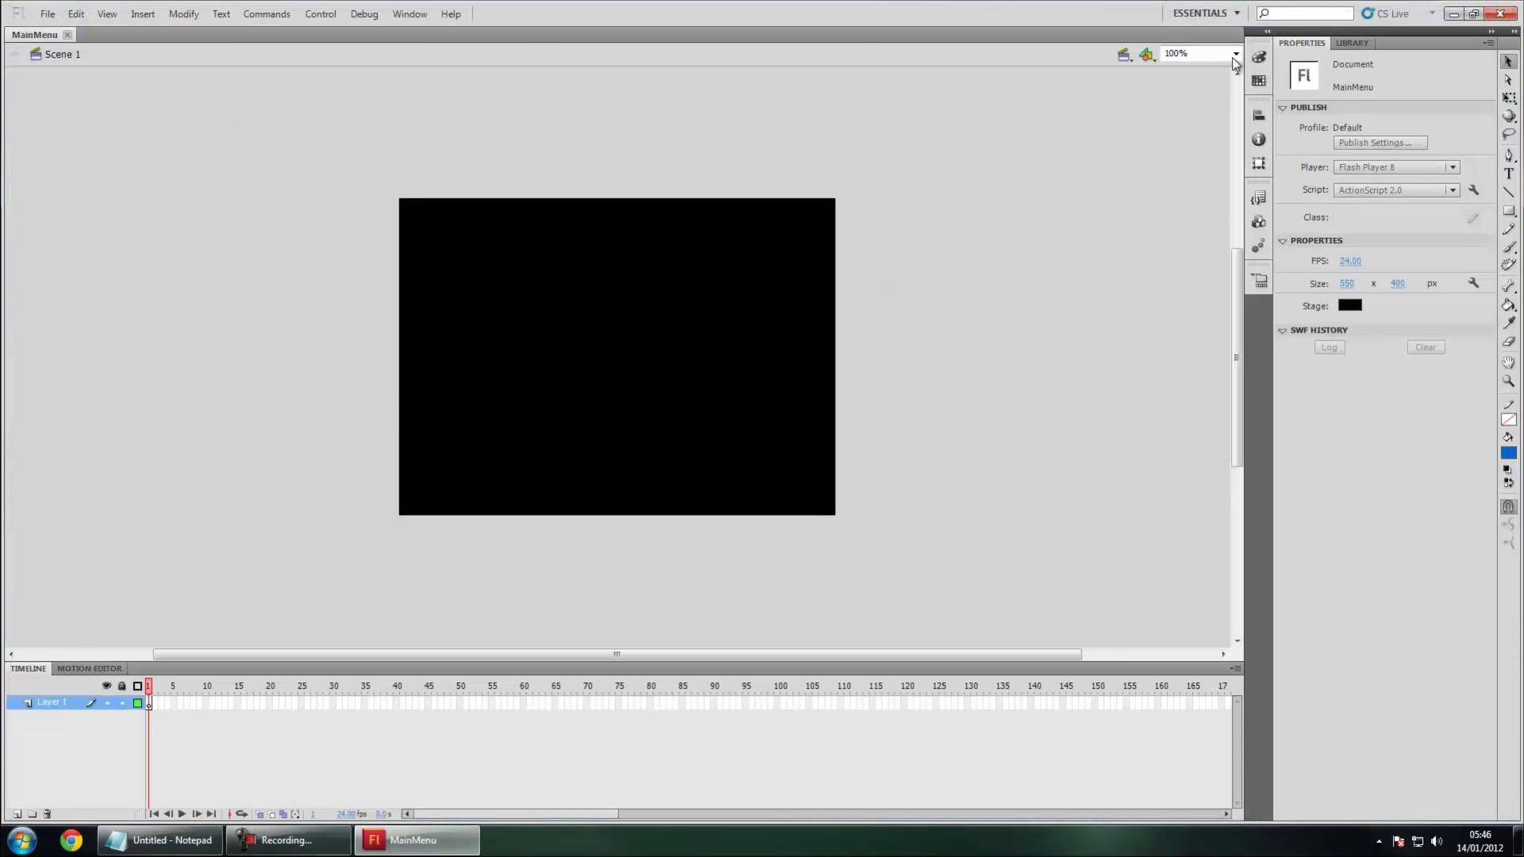
{"action": "left_click", "coordinate": [1235, 53]}
{"action": "left_click", "coordinate": [1212, 66]}
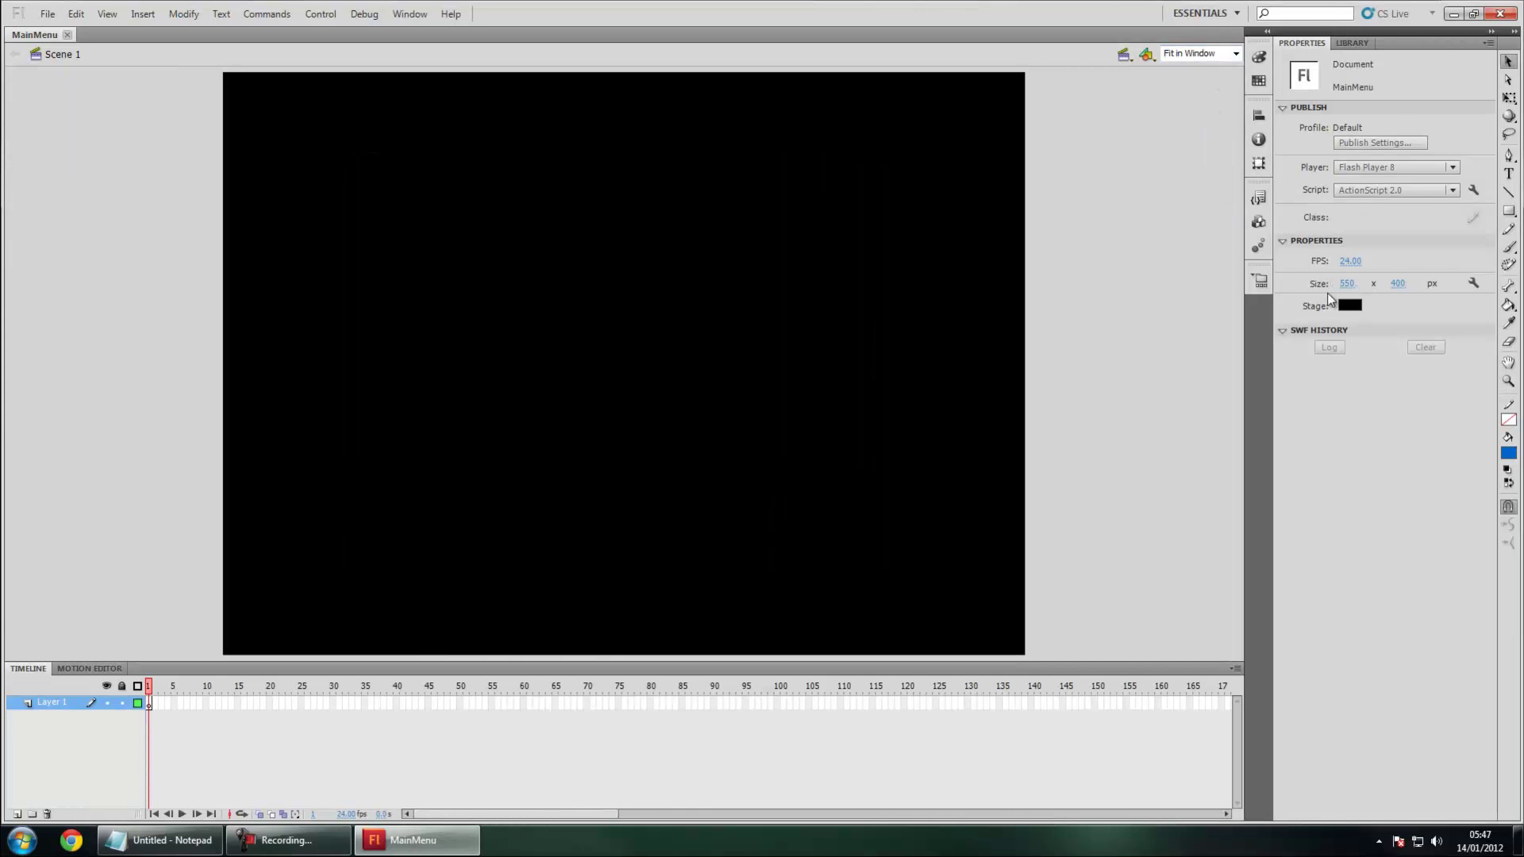
- Set the frame rate to 30 fps and the stage size to 1920 x 1080
{"action": "left_click", "coordinate": [1354, 260]}
{"action": "type", "text": "30"}
{"action": "key", "text": "Return"}
{"action": "key", "text": "Tab"}
{"action": "type", "text": "1920"}
{"action": "key", "text": "Tab"}
{"action": "type", "text": "1080"}
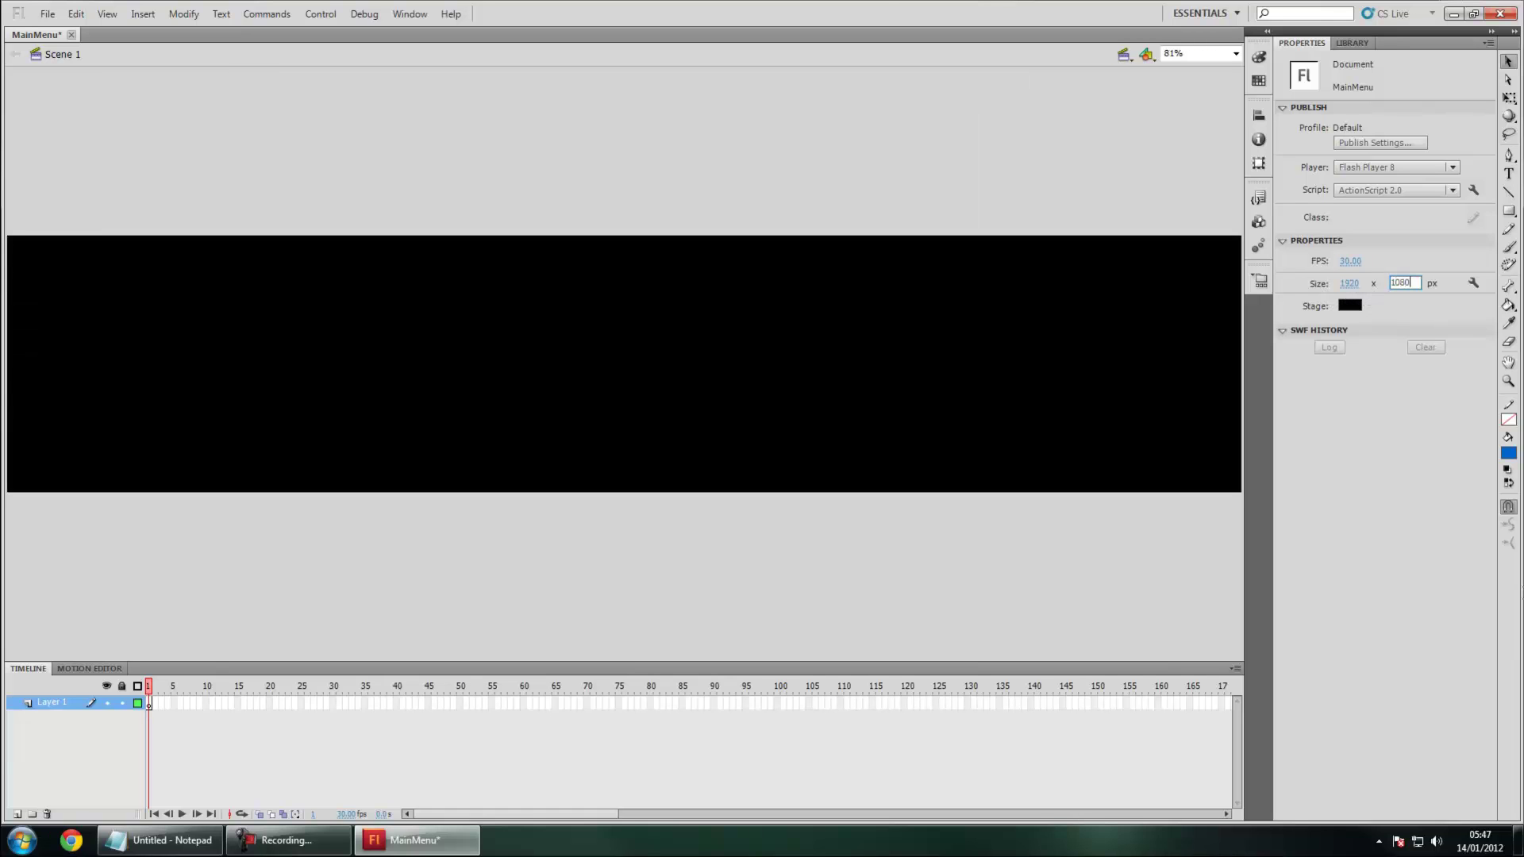
{"action": "key", "text": "Return"}
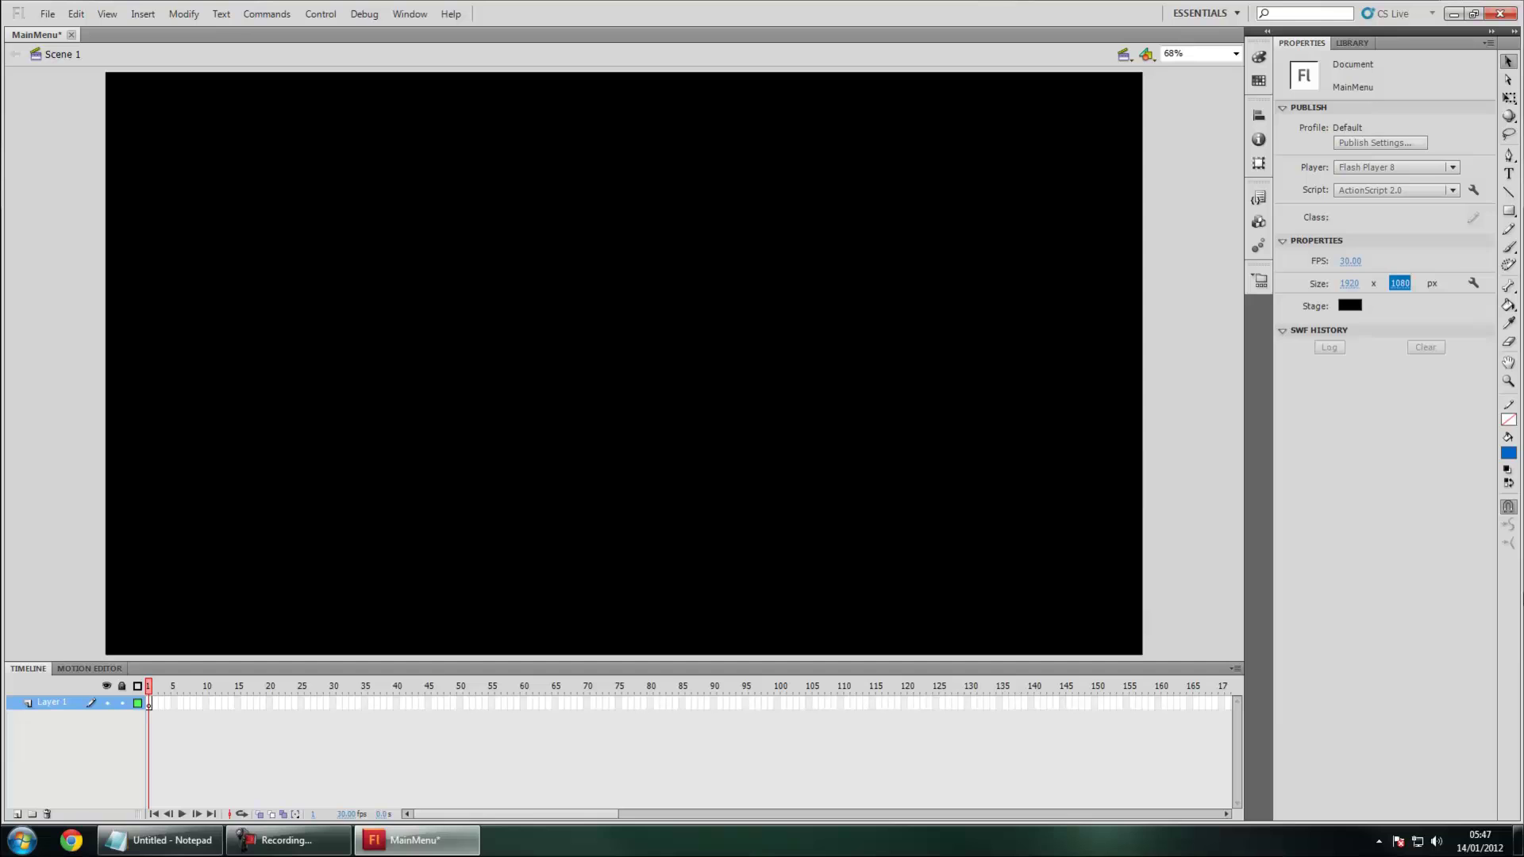
- Re-enter the stage size, briefly trying width 100, ending at 1920 x 1080 px
{"action": "left_click", "coordinate": [1360, 284]}
{"action": "type", "text": "100"}
{"action": "key", "text": "Tab"}
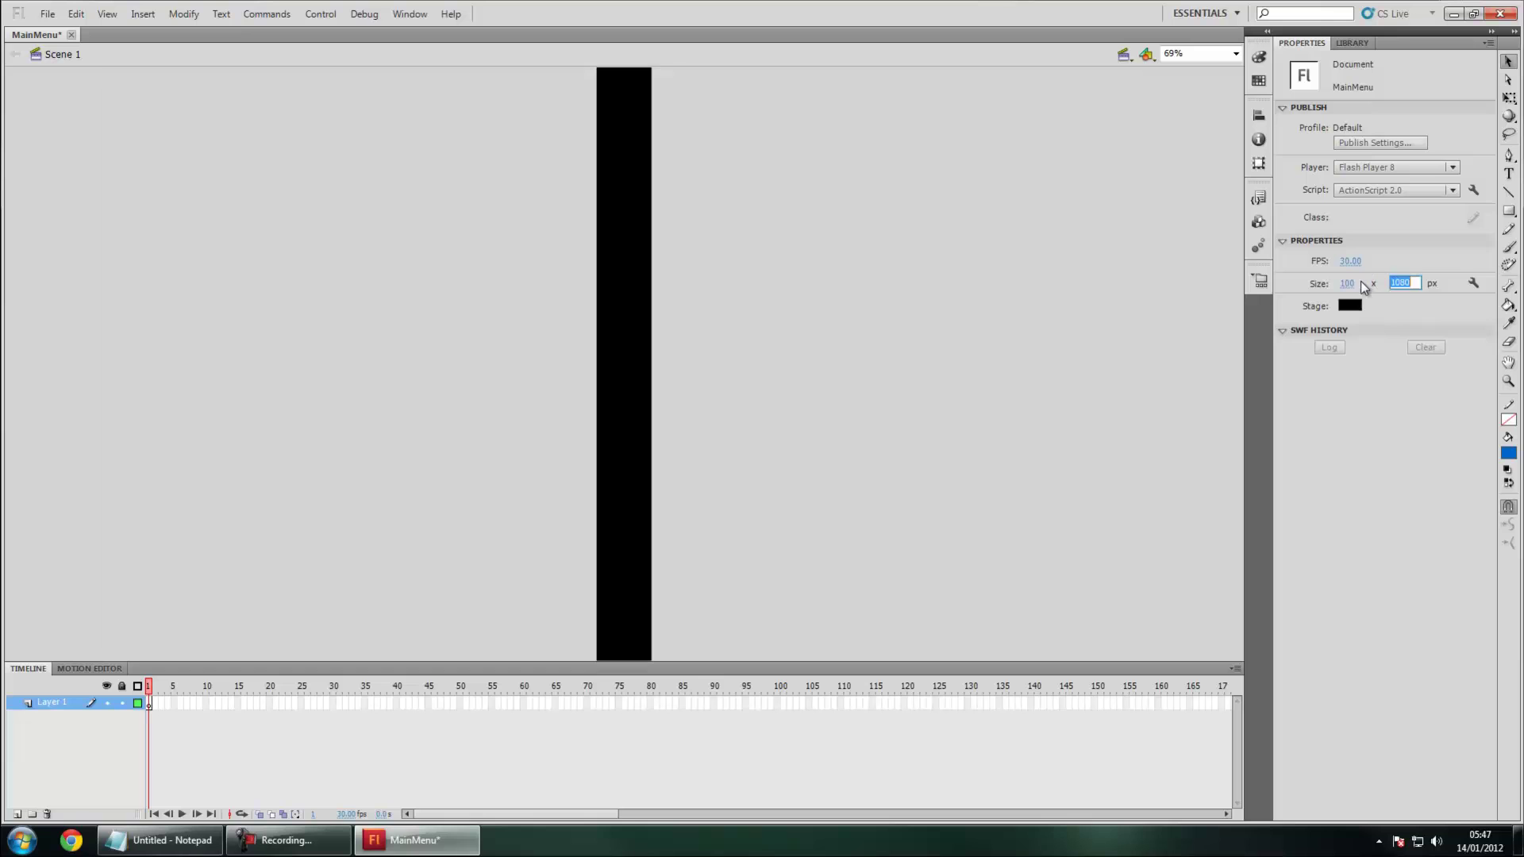
{"action": "key", "text": "Return"}
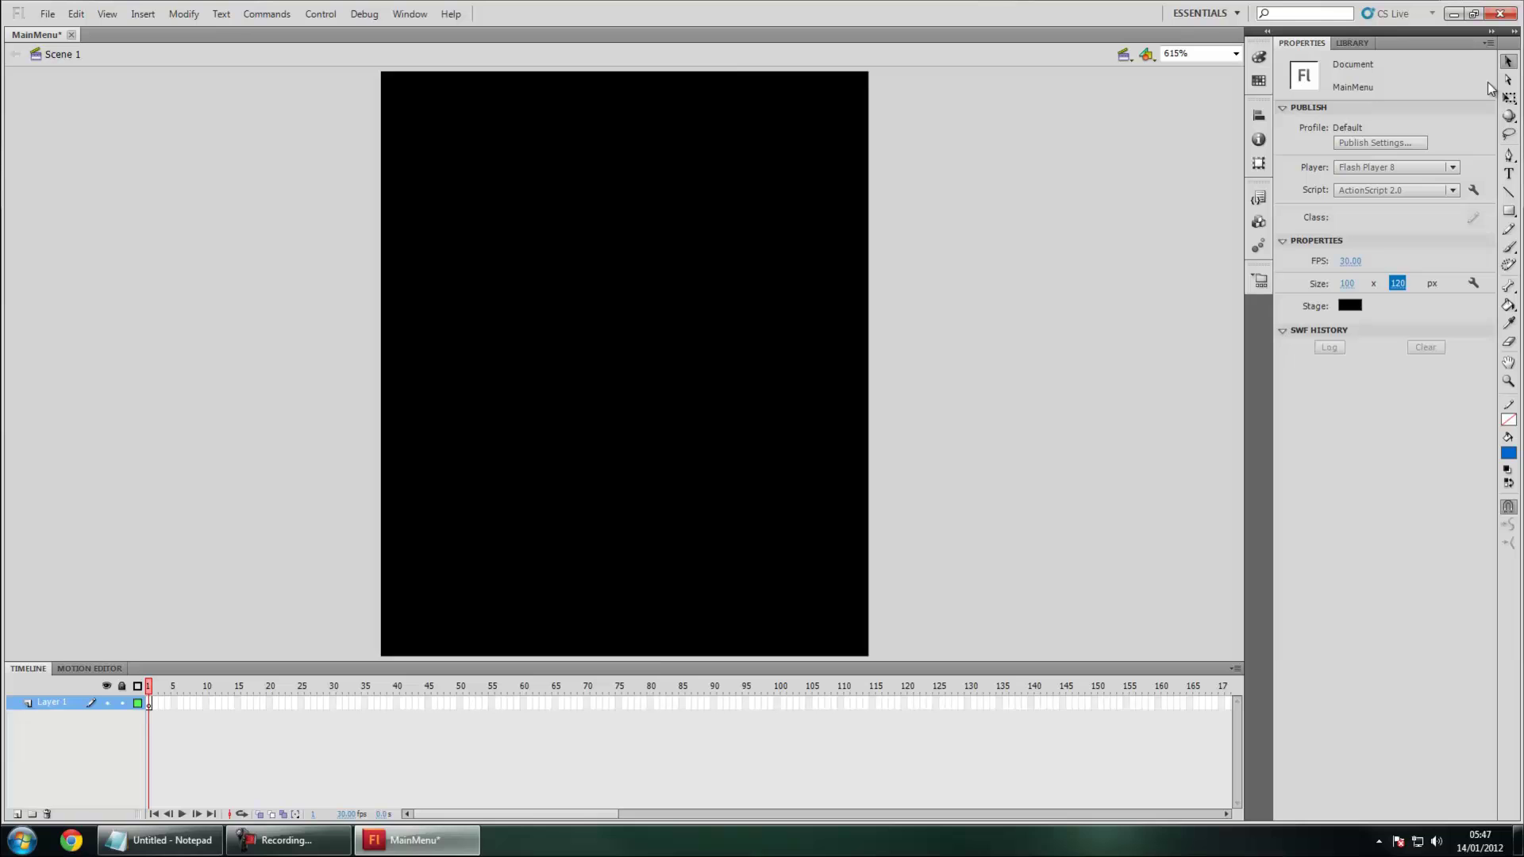
{"action": "left_click", "coordinate": [1348, 288]}
{"action": "type", "text": "1920"}
{"action": "key", "text": "Tab"}
{"action": "type", "text": "1080"}
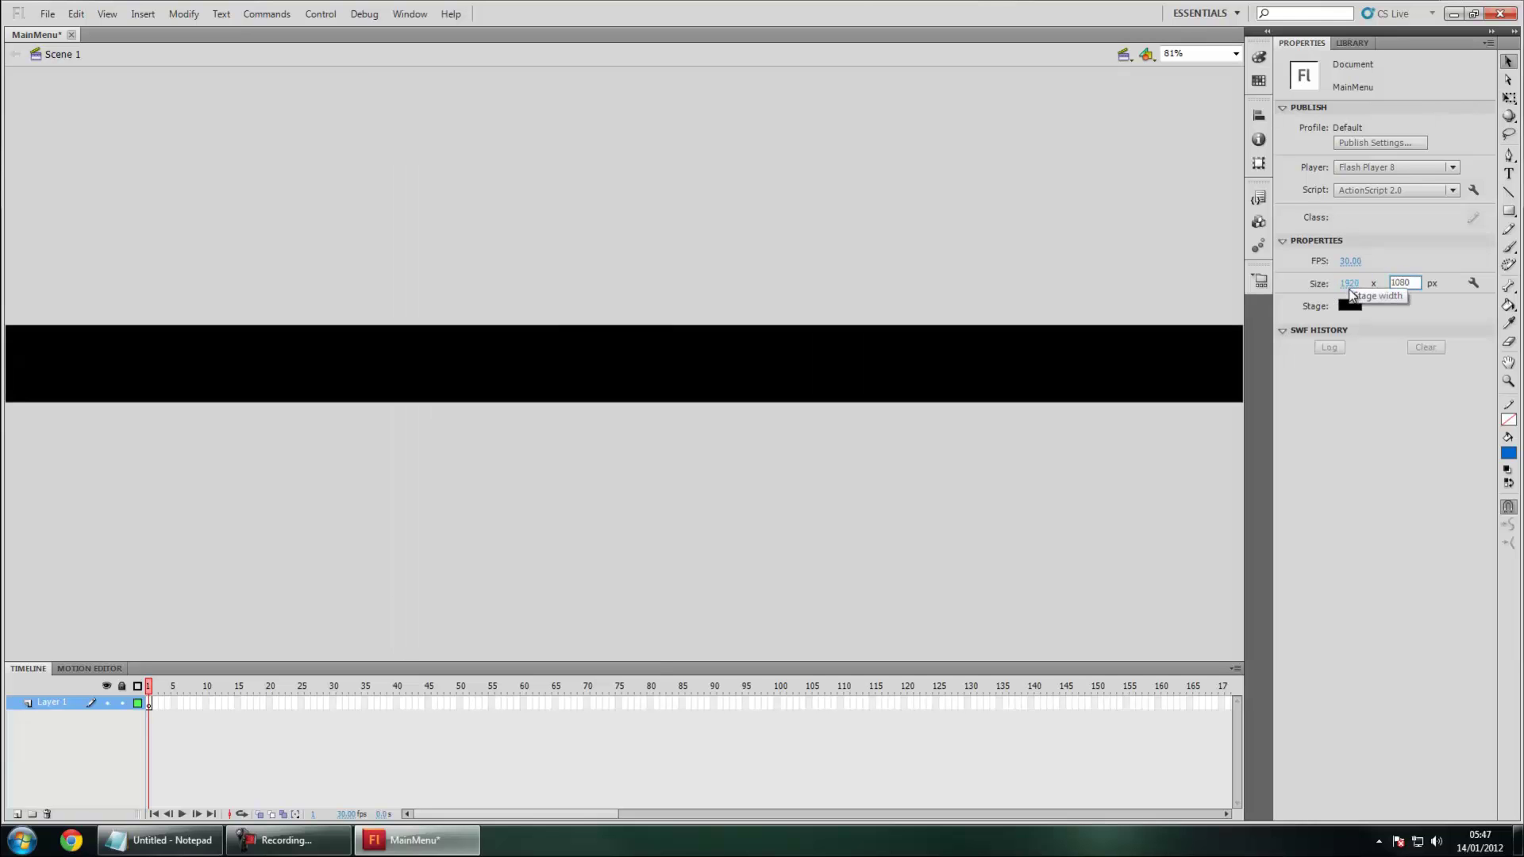
{"action": "key", "text": "Return"}
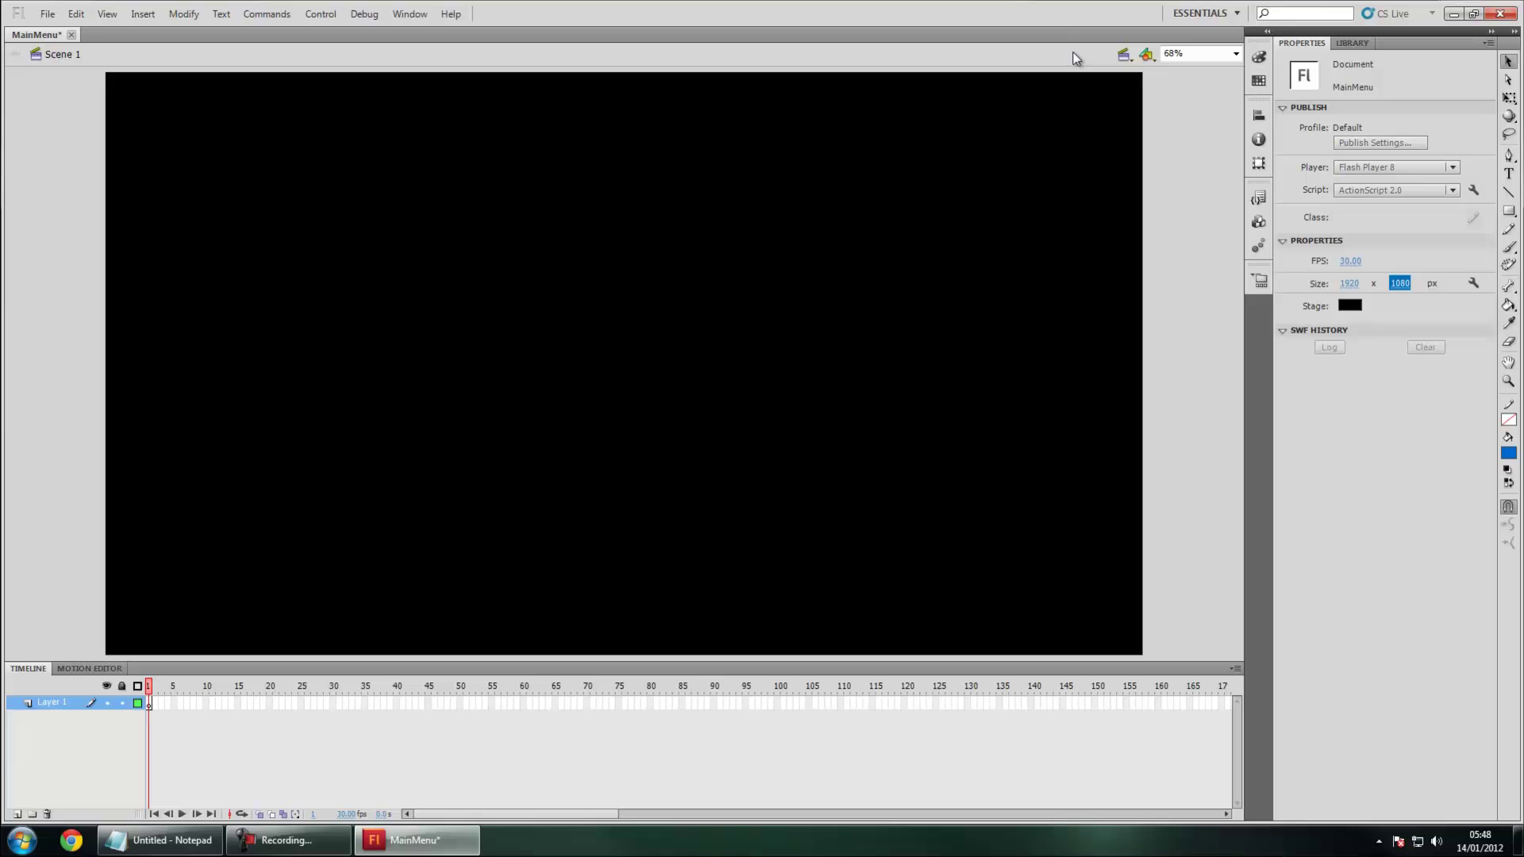
- Add a white 100 pt text field reading 'Main Menu' near the stage's top-left
{"action": "left_click", "coordinate": [1507, 173]}
{"action": "left_click", "coordinate": [43, 702]}
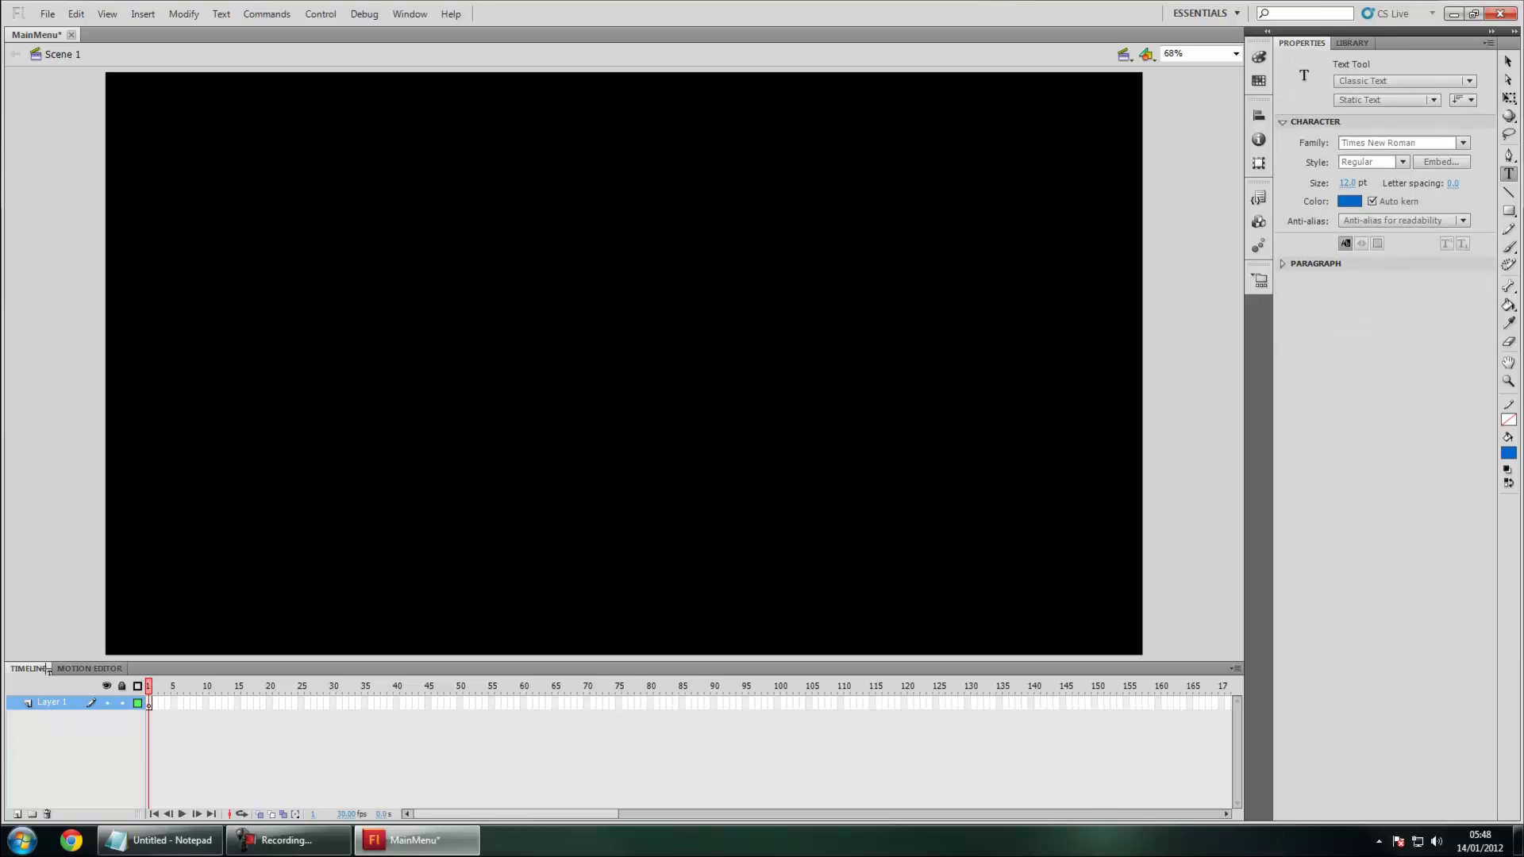
{"action": "left_click", "coordinate": [284, 142]}
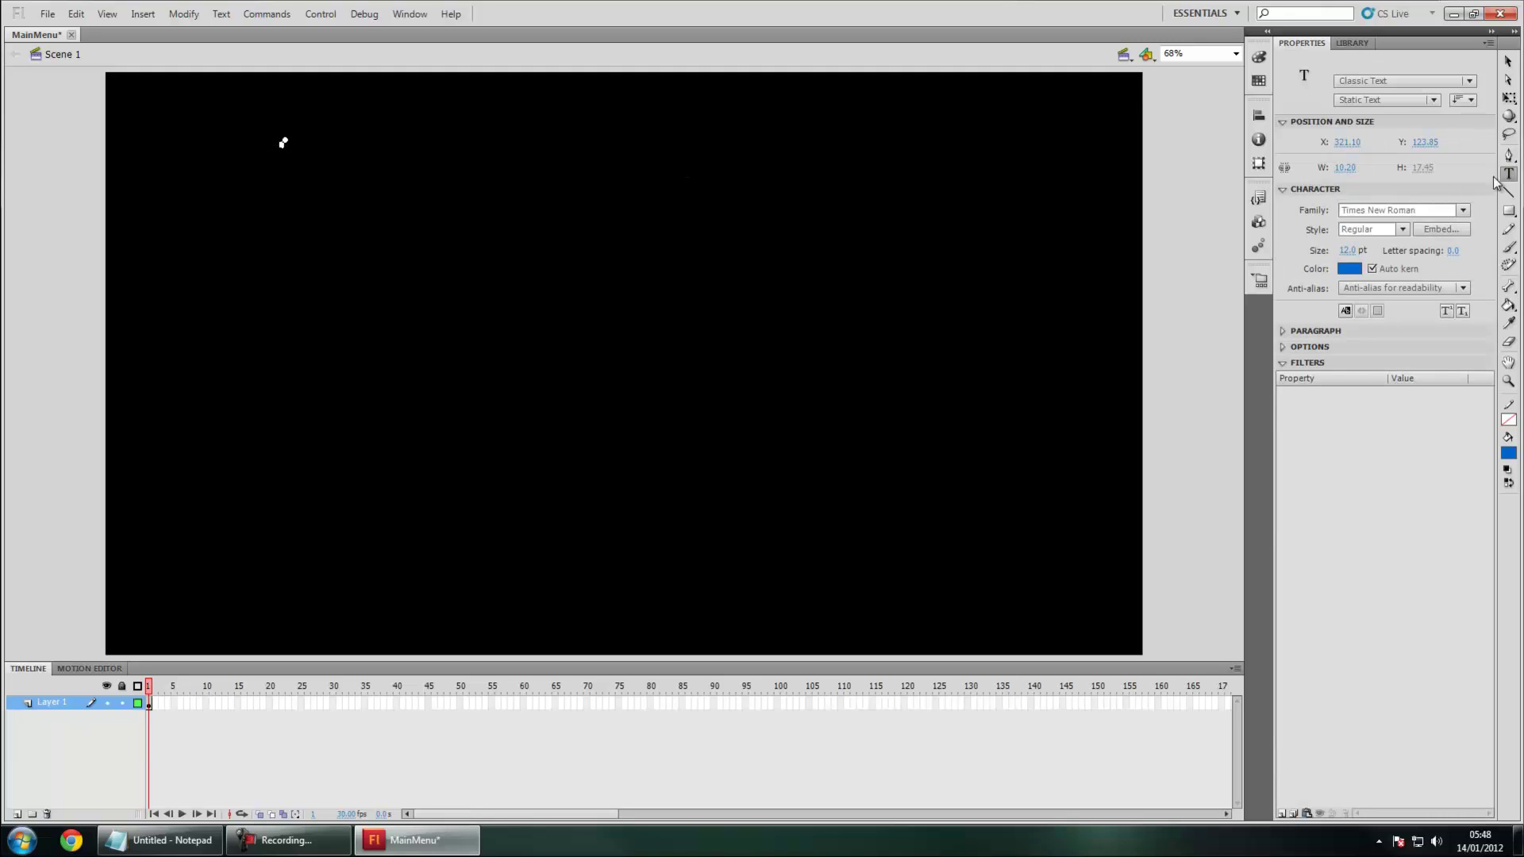
{"action": "left_click", "coordinate": [1348, 266]}
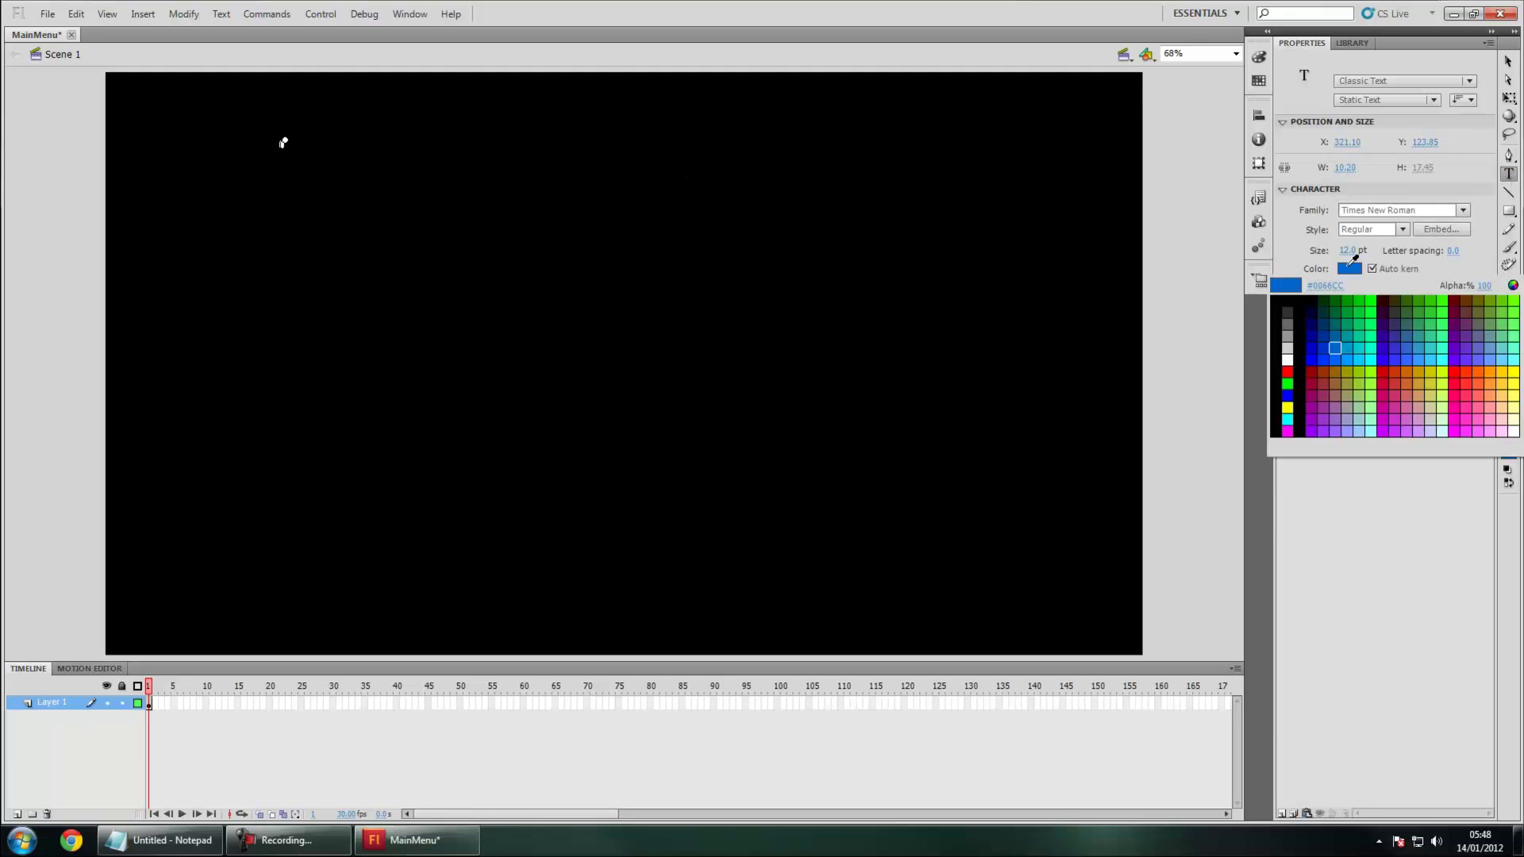
{"action": "left_click", "coordinate": [1287, 360]}
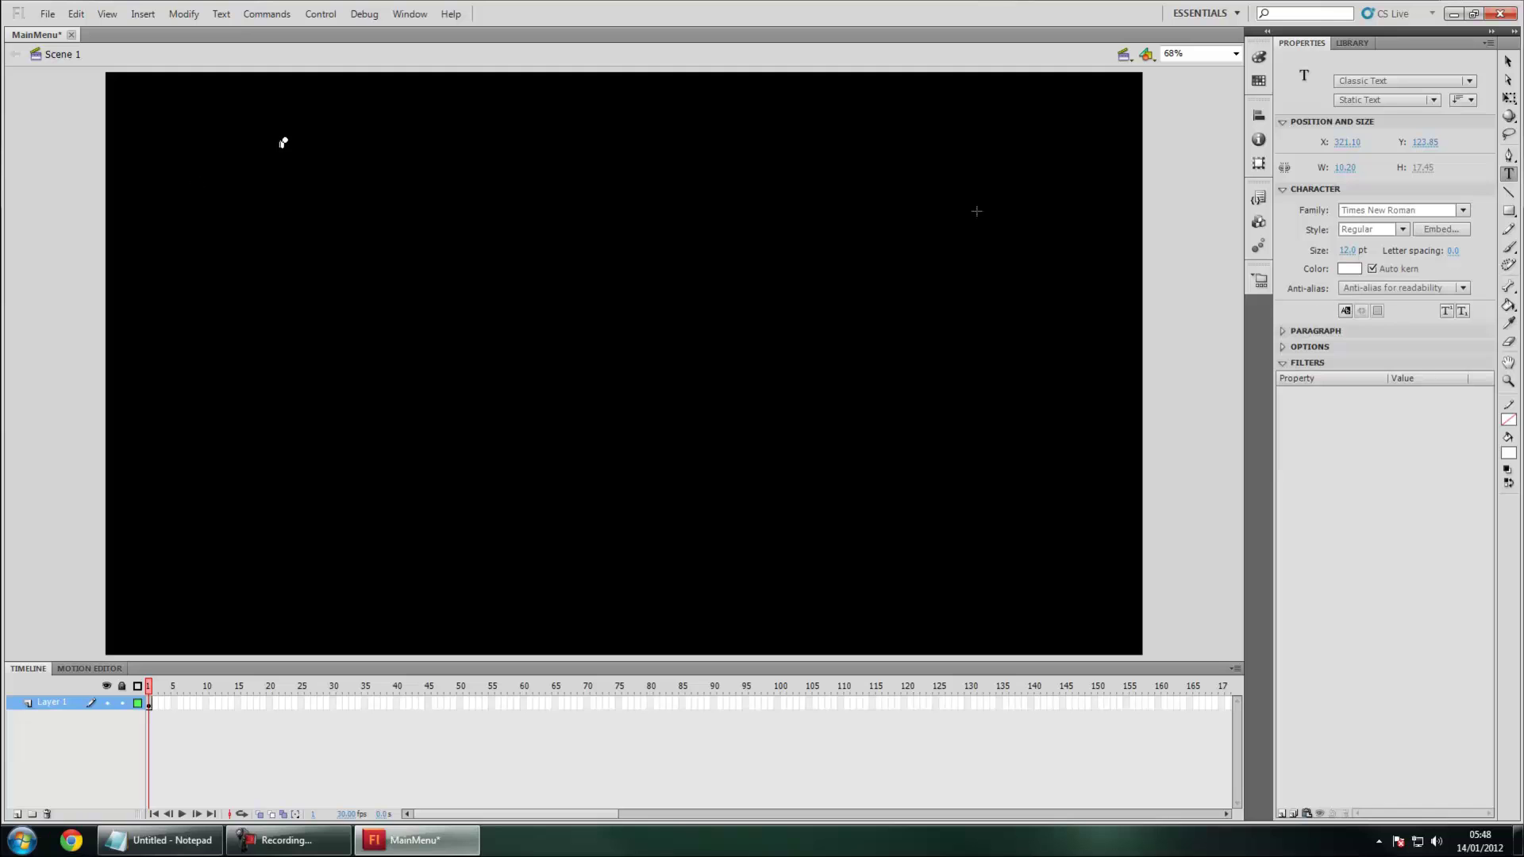
{"action": "left_click", "coordinate": [1346, 250]}
{"action": "type", "text": "100"}
{"action": "key", "text": "Return"}
{"action": "type", "text": "Main Menu"}
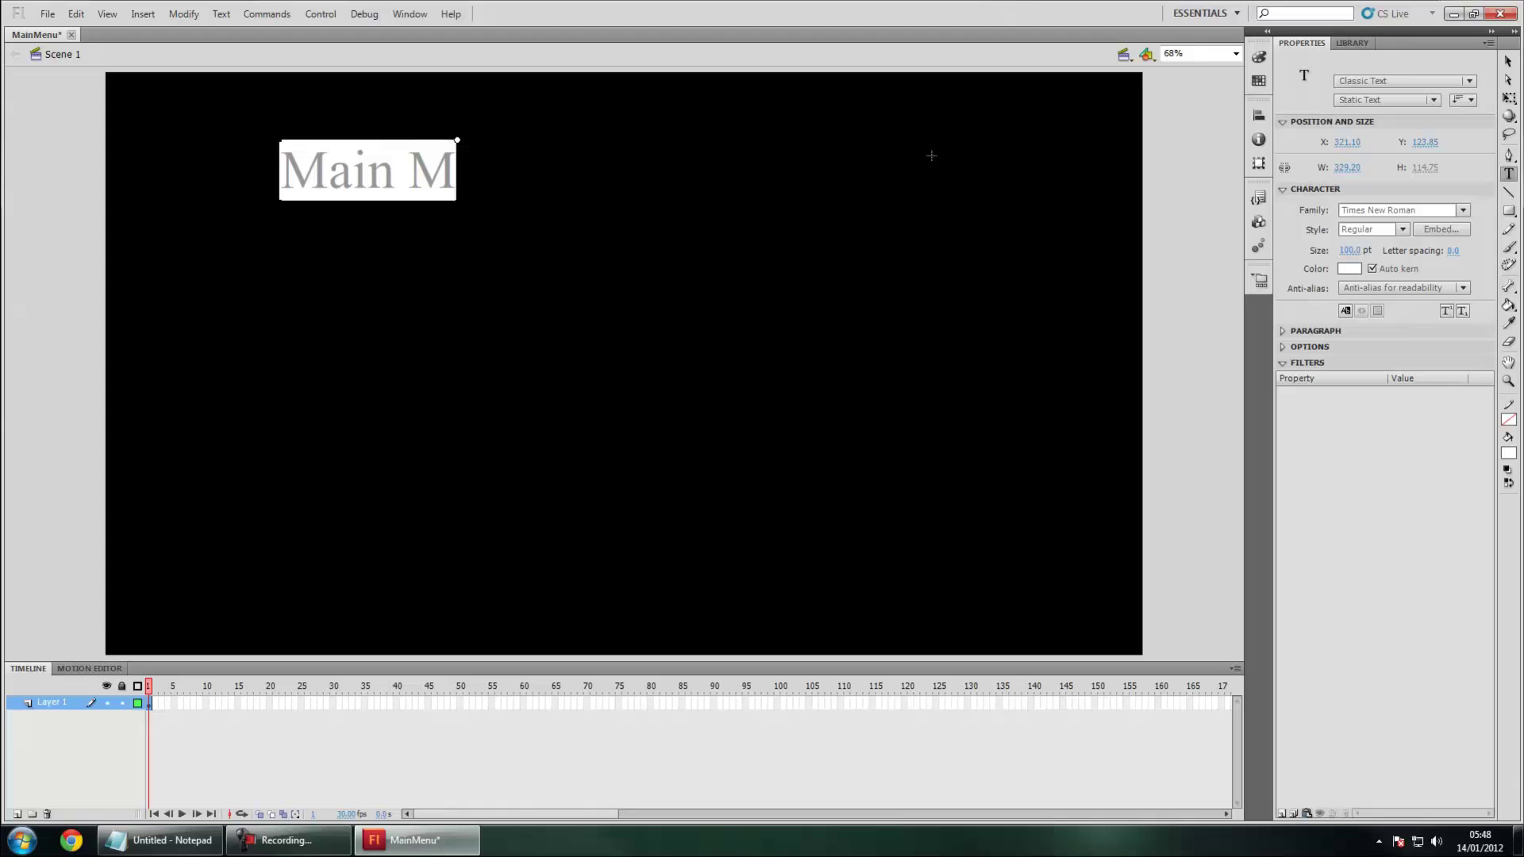
- Move the Main Menu title to the top centre of the stage
{"action": "left_click", "coordinate": [1508, 61]}
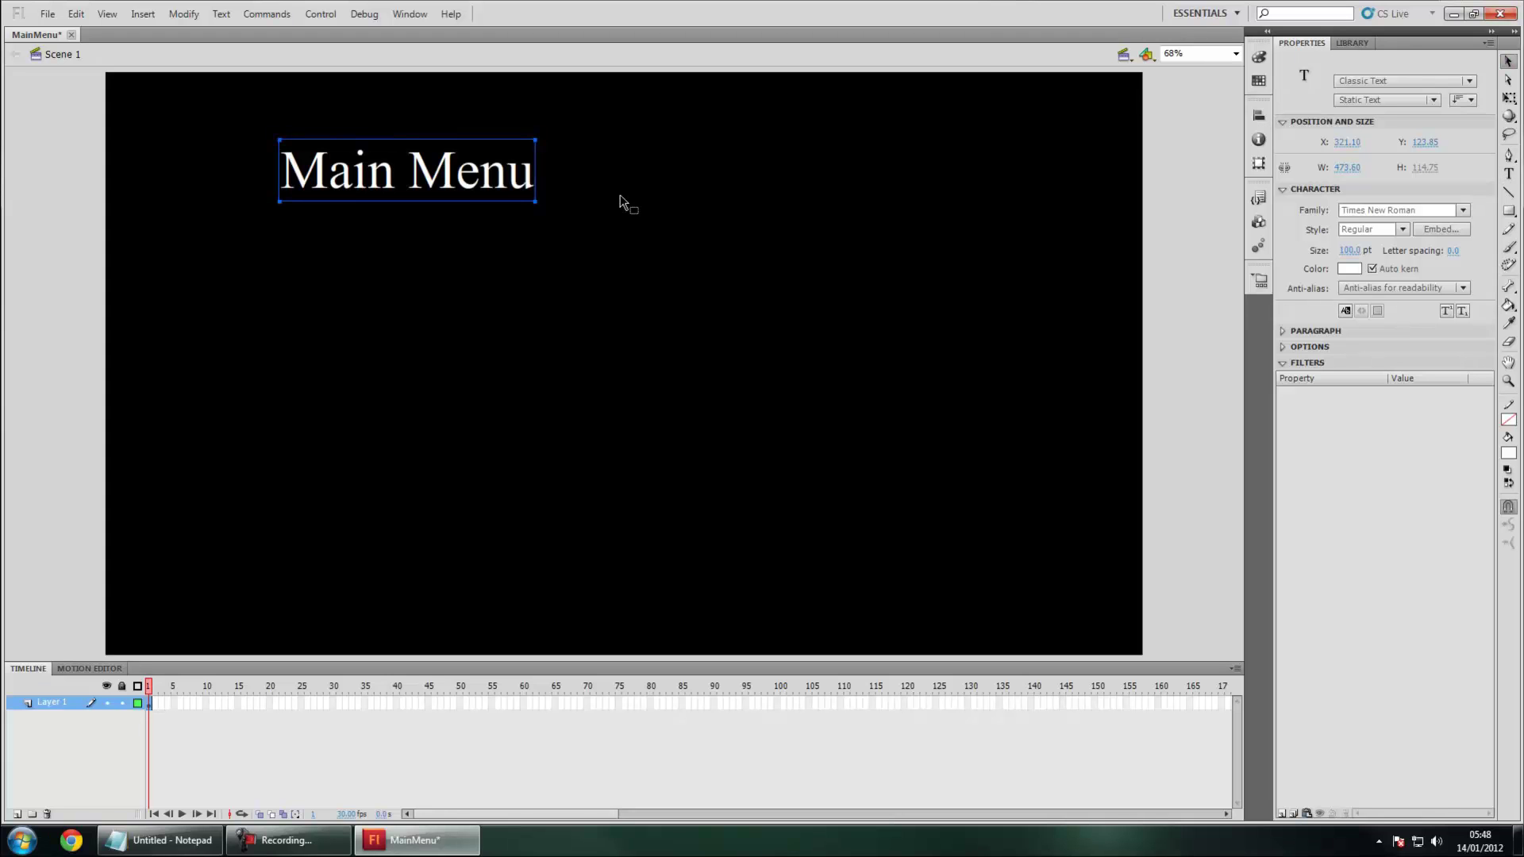
{"action": "left_click_drag", "start_coordinate": [474, 173], "coordinate": [693, 160]}
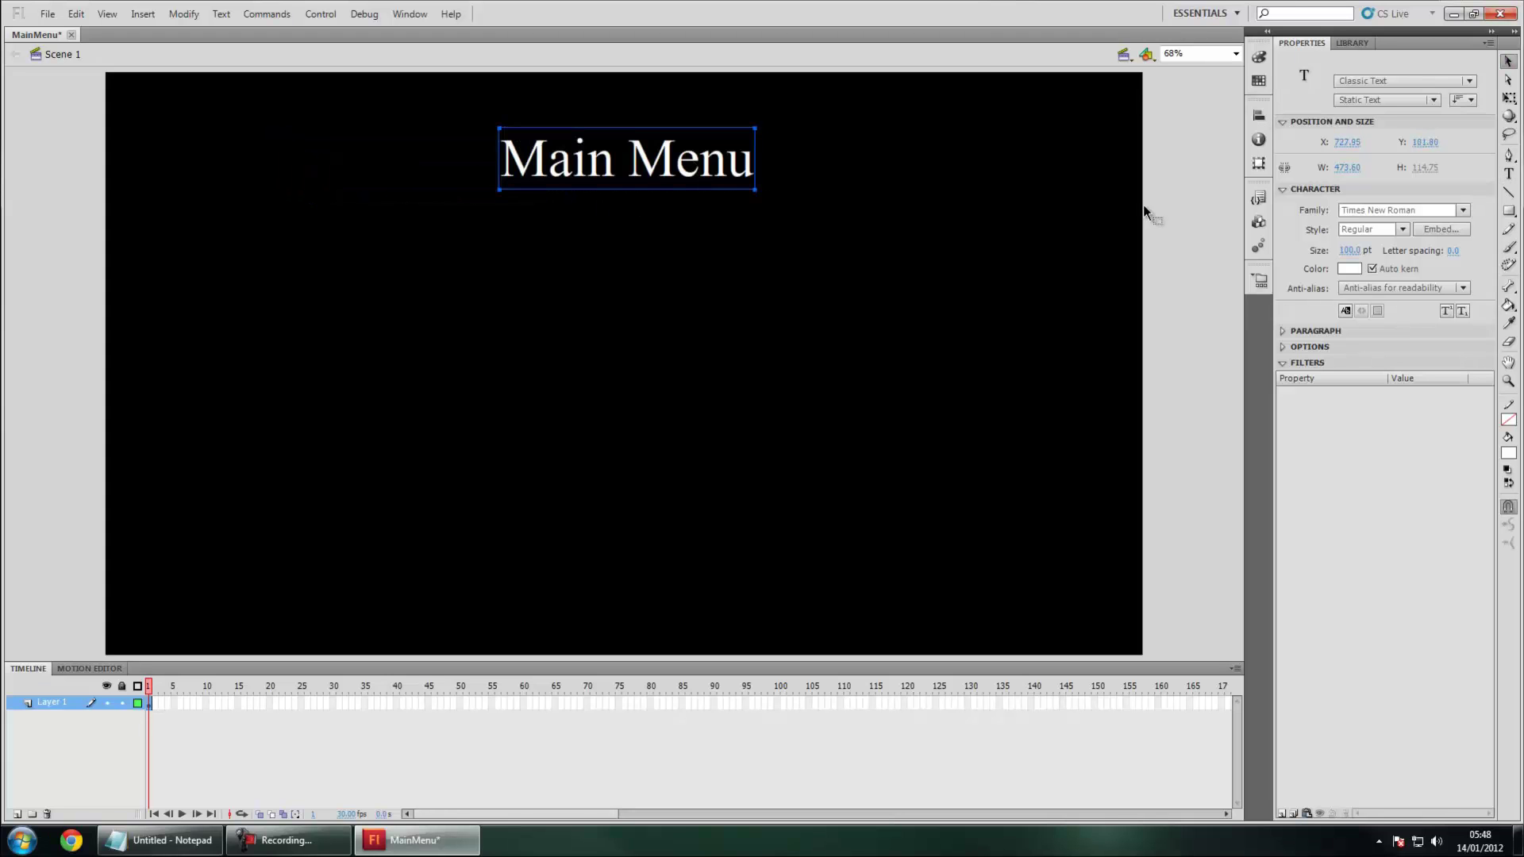
{"action": "left_click", "coordinate": [1508, 173]}
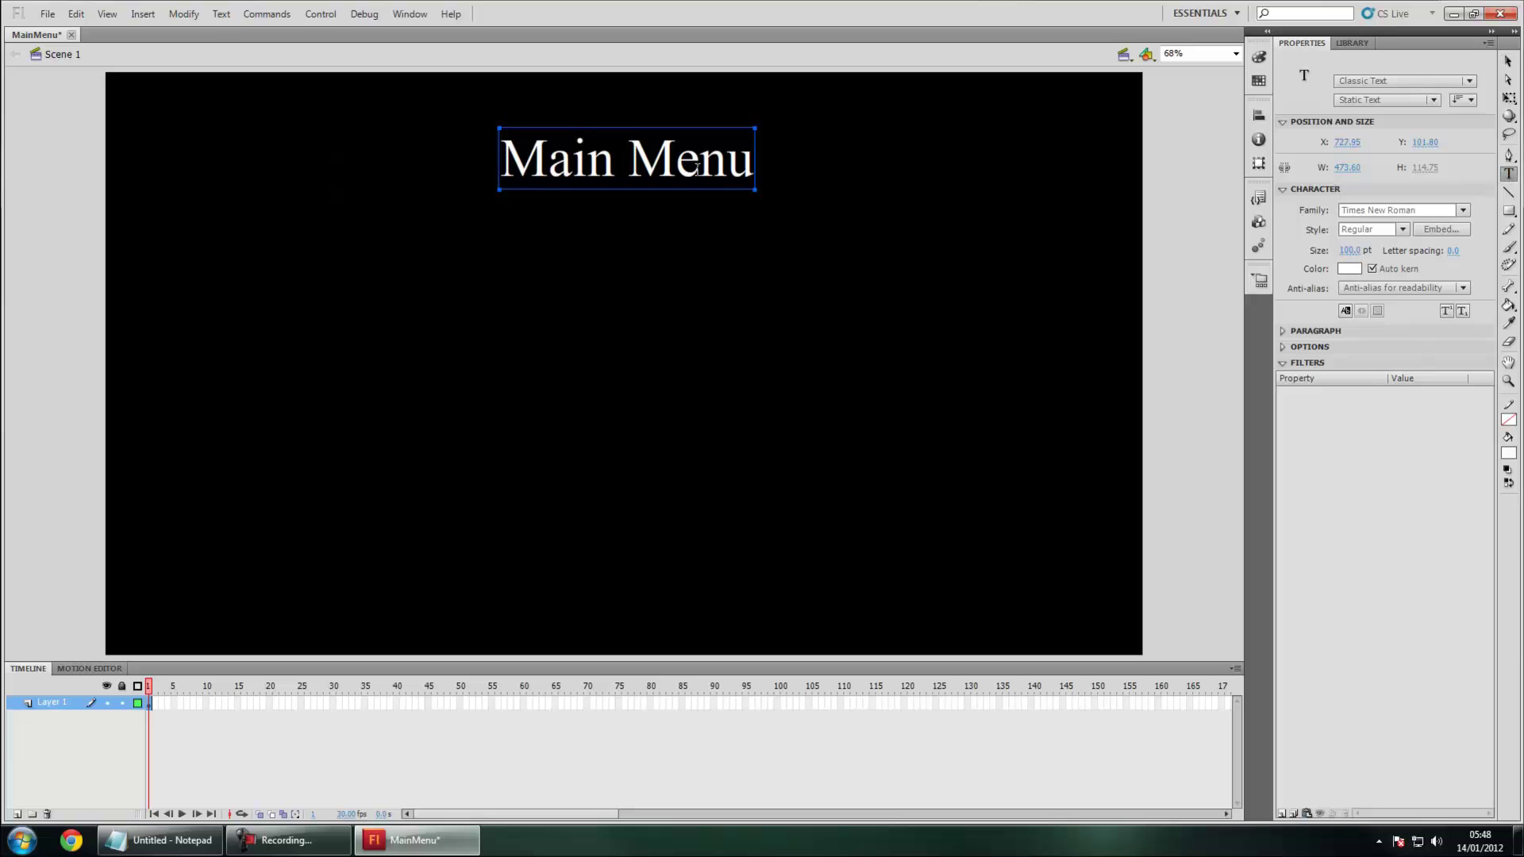
- Change the Main Menu title's font family to Protoculture
{"action": "left_click_drag", "start_coordinate": [506, 164], "coordinate": [758, 163]}
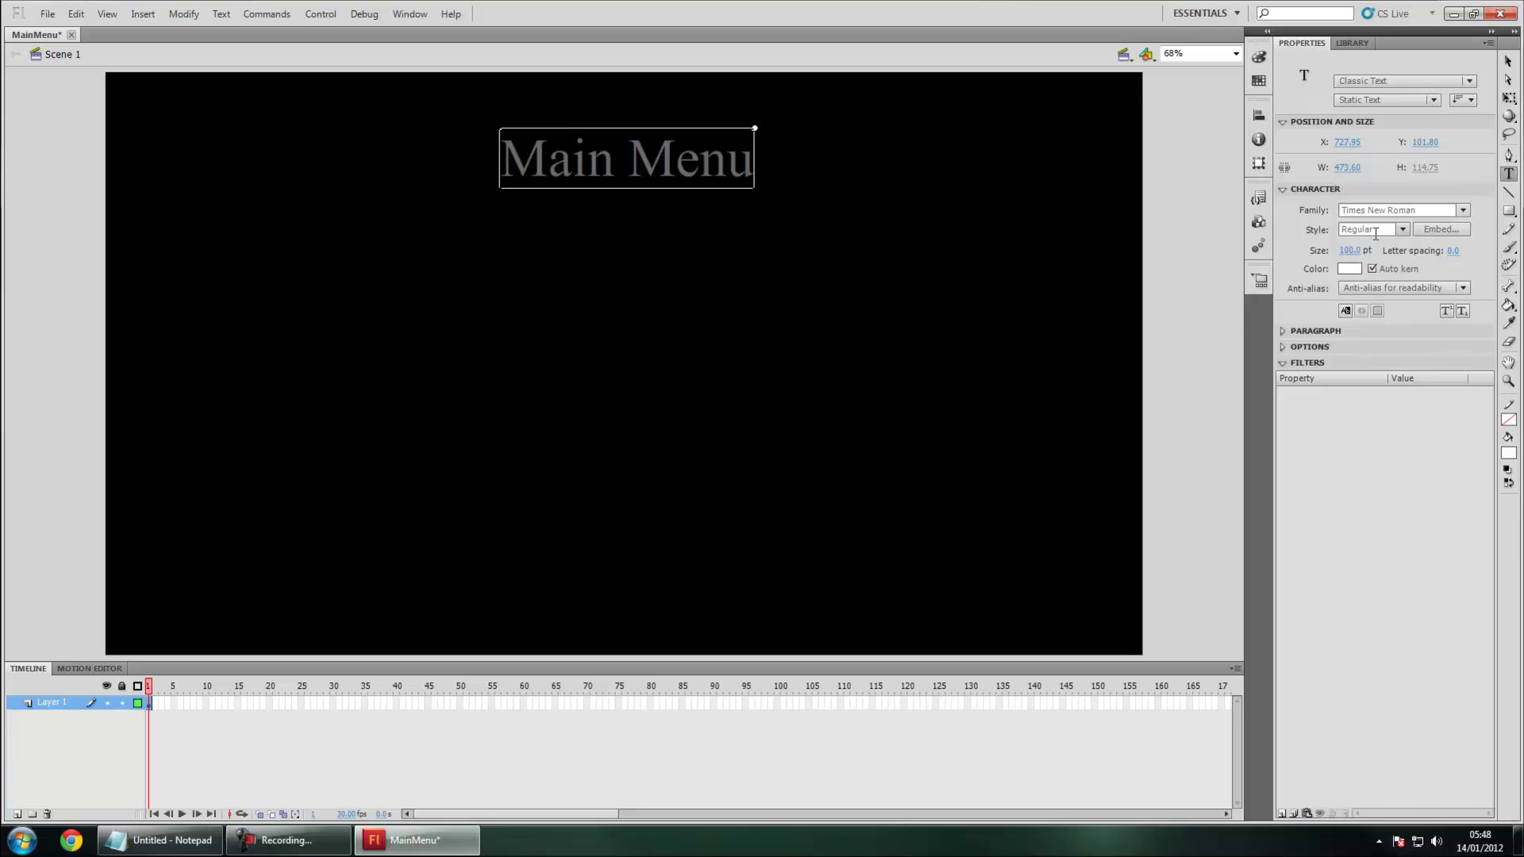
{"action": "left_click", "coordinate": [1462, 211]}
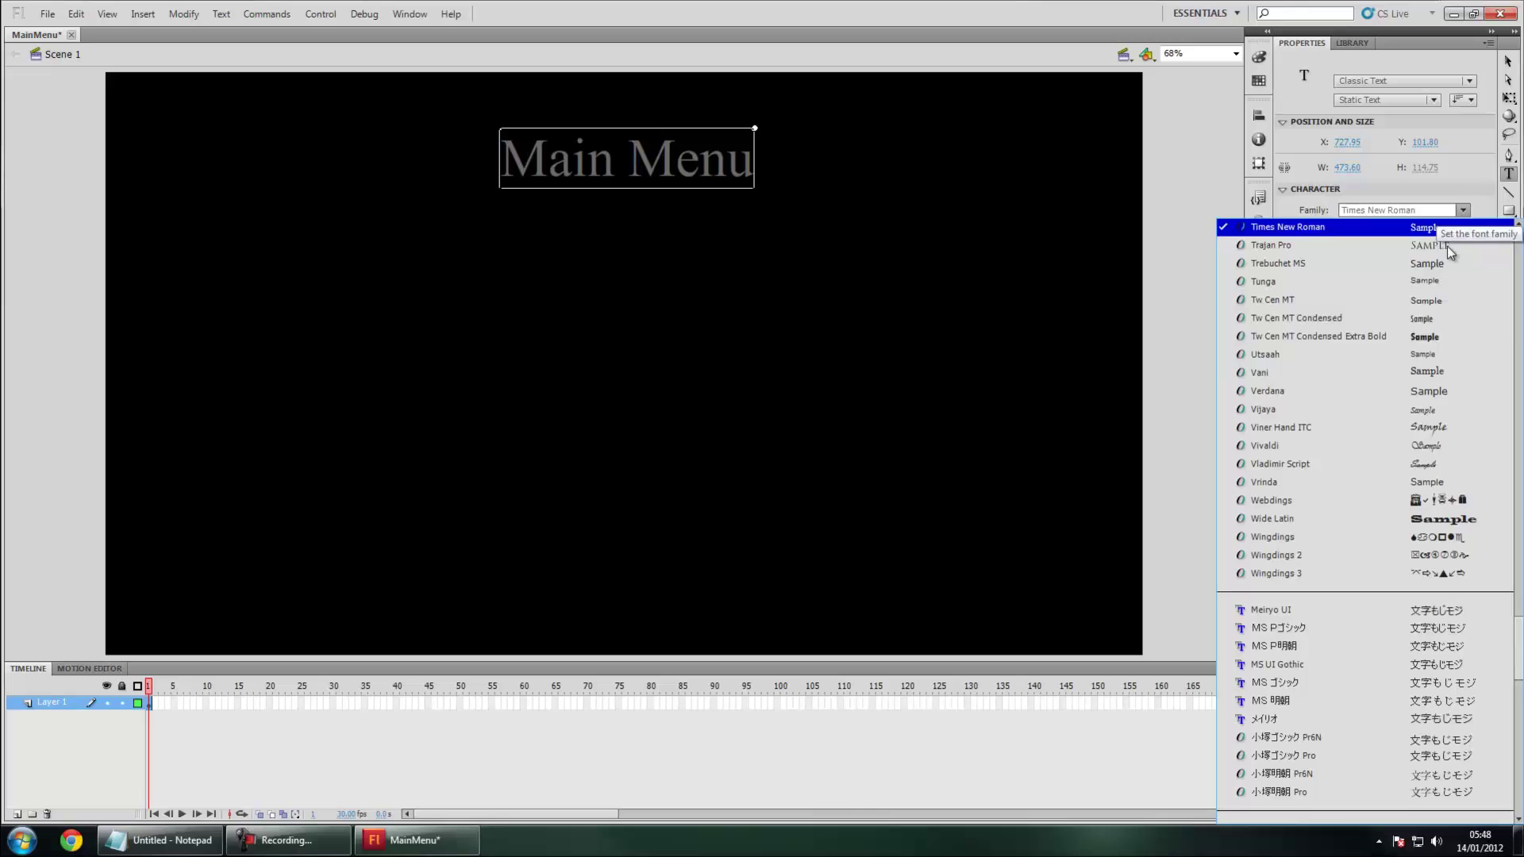
{"action": "scroll", "coordinate": [1401, 484], "scroll_direction": "down", "scroll_amount": 3}
{"action": "scroll", "coordinate": [1340, 478], "scroll_direction": "up", "scroll_amount": 15}
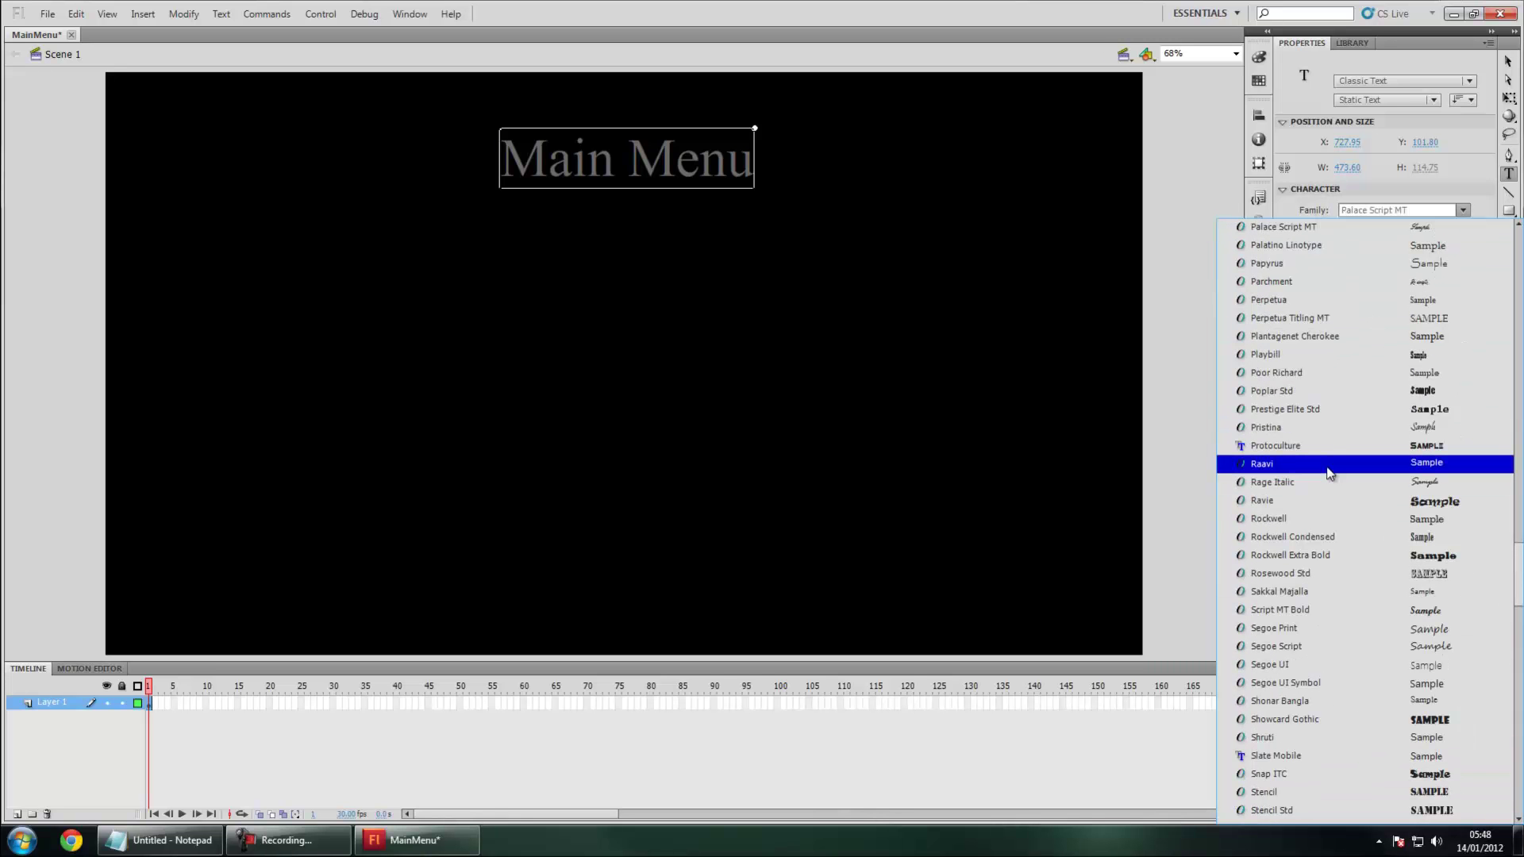
{"action": "left_click", "coordinate": [1292, 447]}
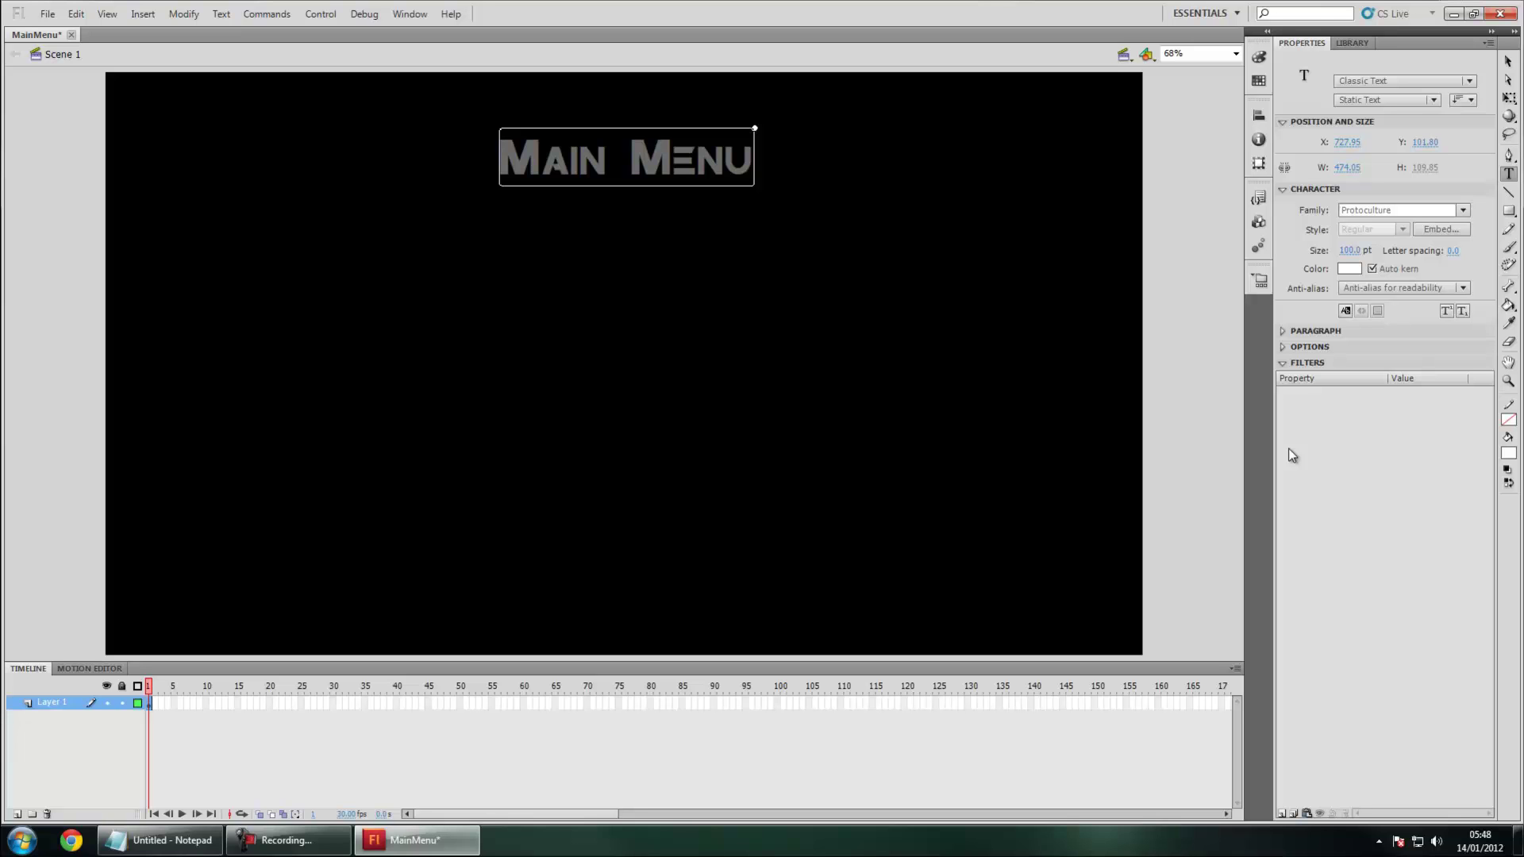
- Nudge the title slightly left so it sits centred, then deselect it
{"action": "left_click", "coordinate": [1508, 63]}
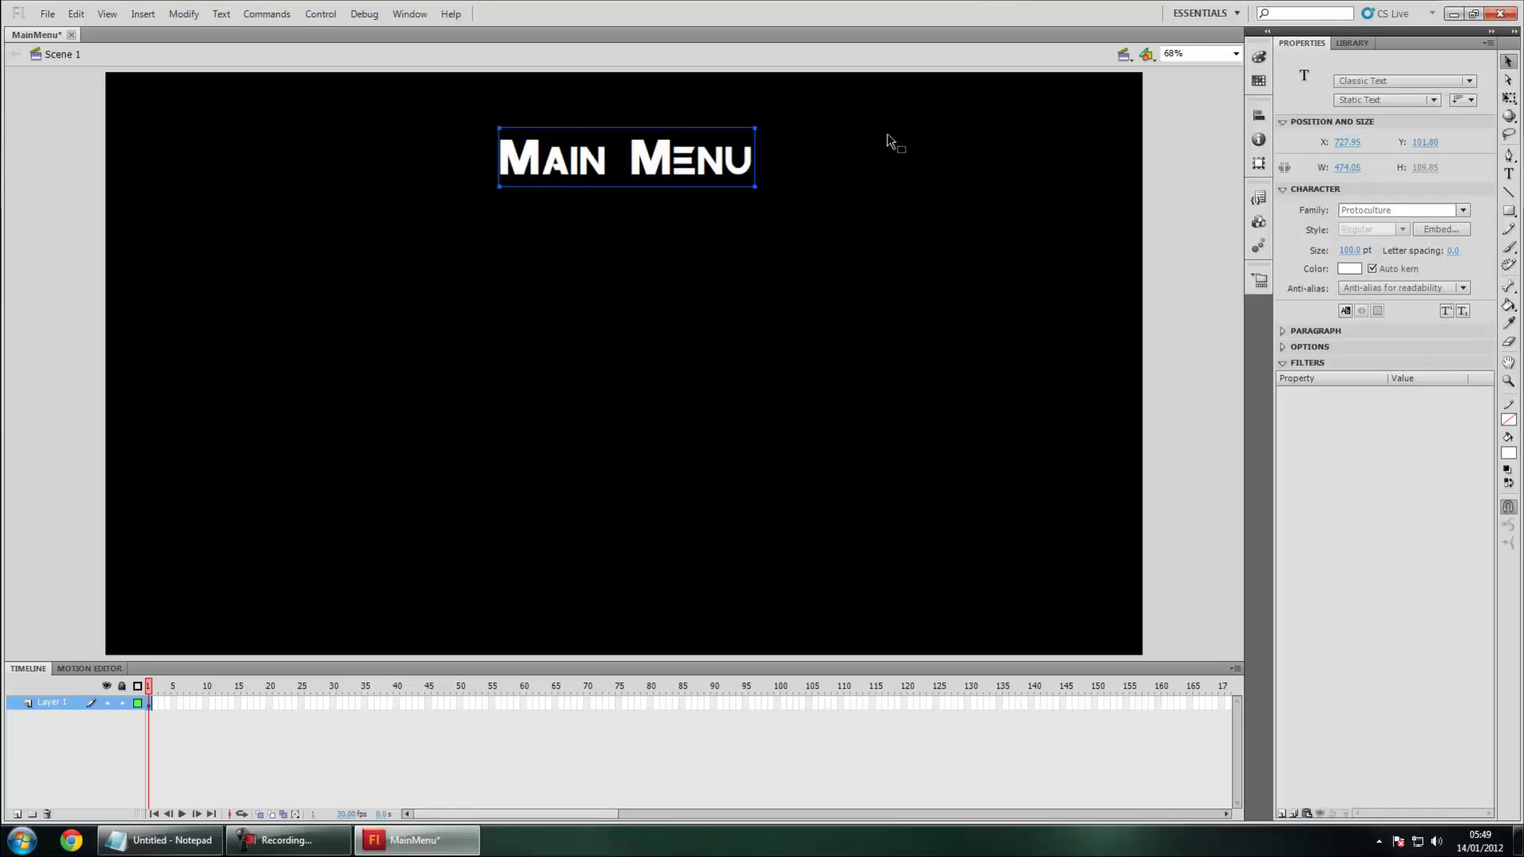
{"action": "left_click_drag", "start_coordinate": [712, 174], "coordinate": [687, 166]}
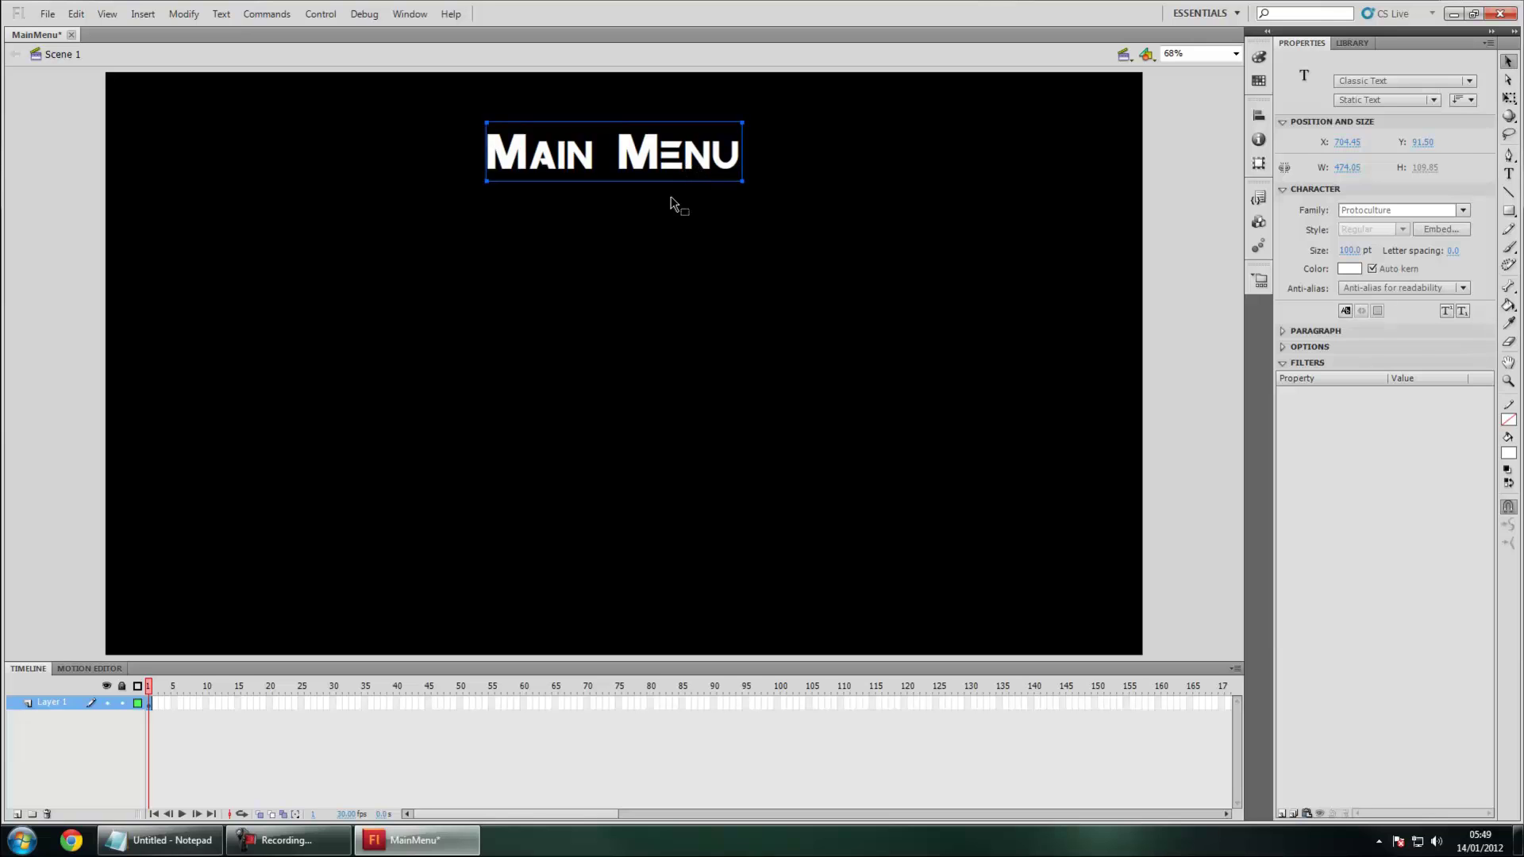
{"action": "left_click", "coordinate": [670, 197]}
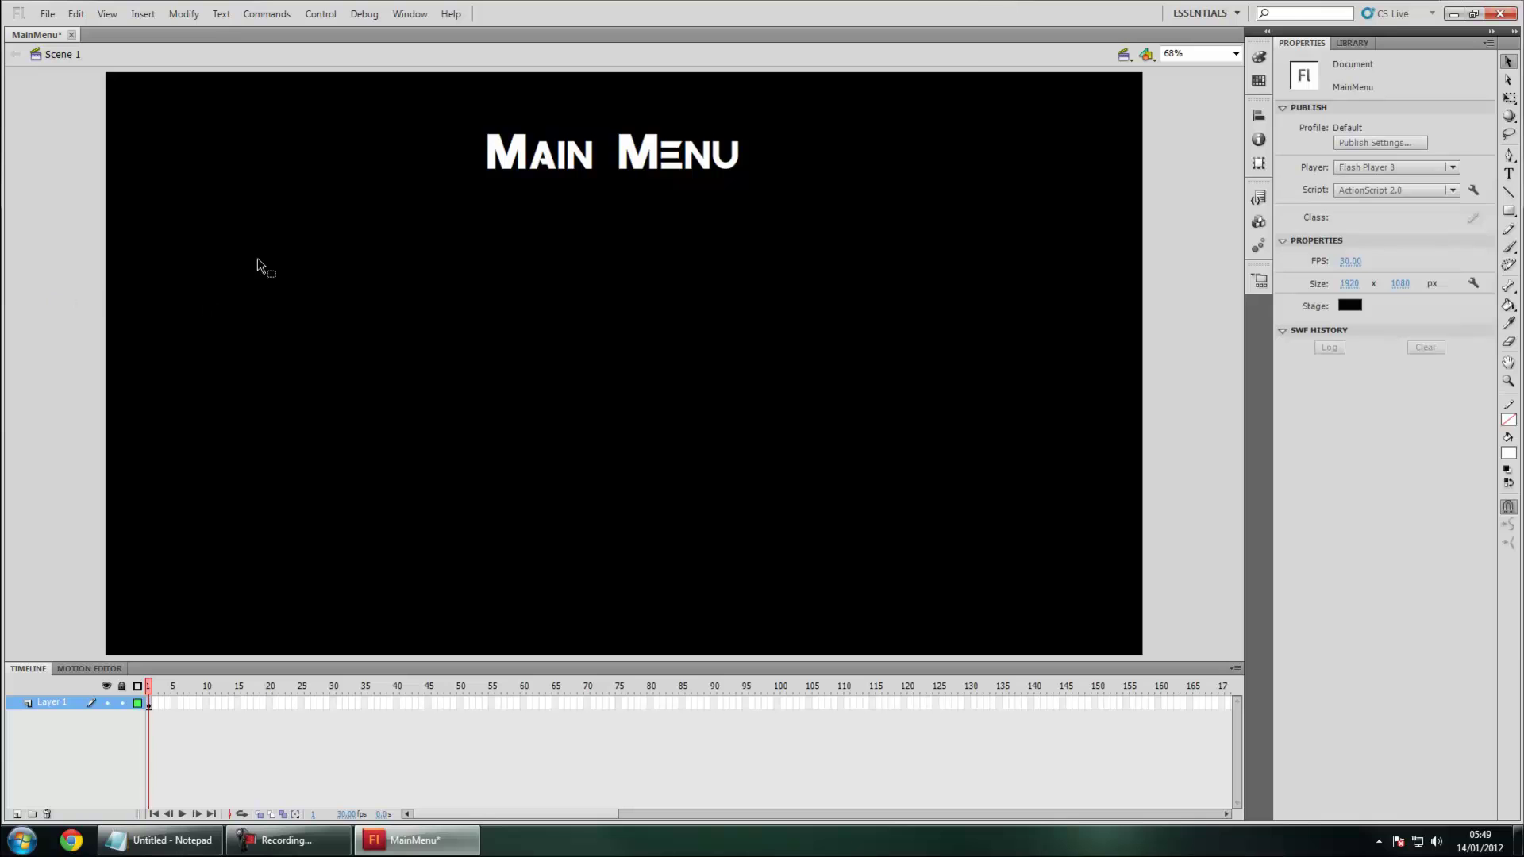
- Import kickass.jpg from Desktop > Backup > LTRFlash > Assets onto the stage
{"action": "left_click", "coordinate": [48, 13]}
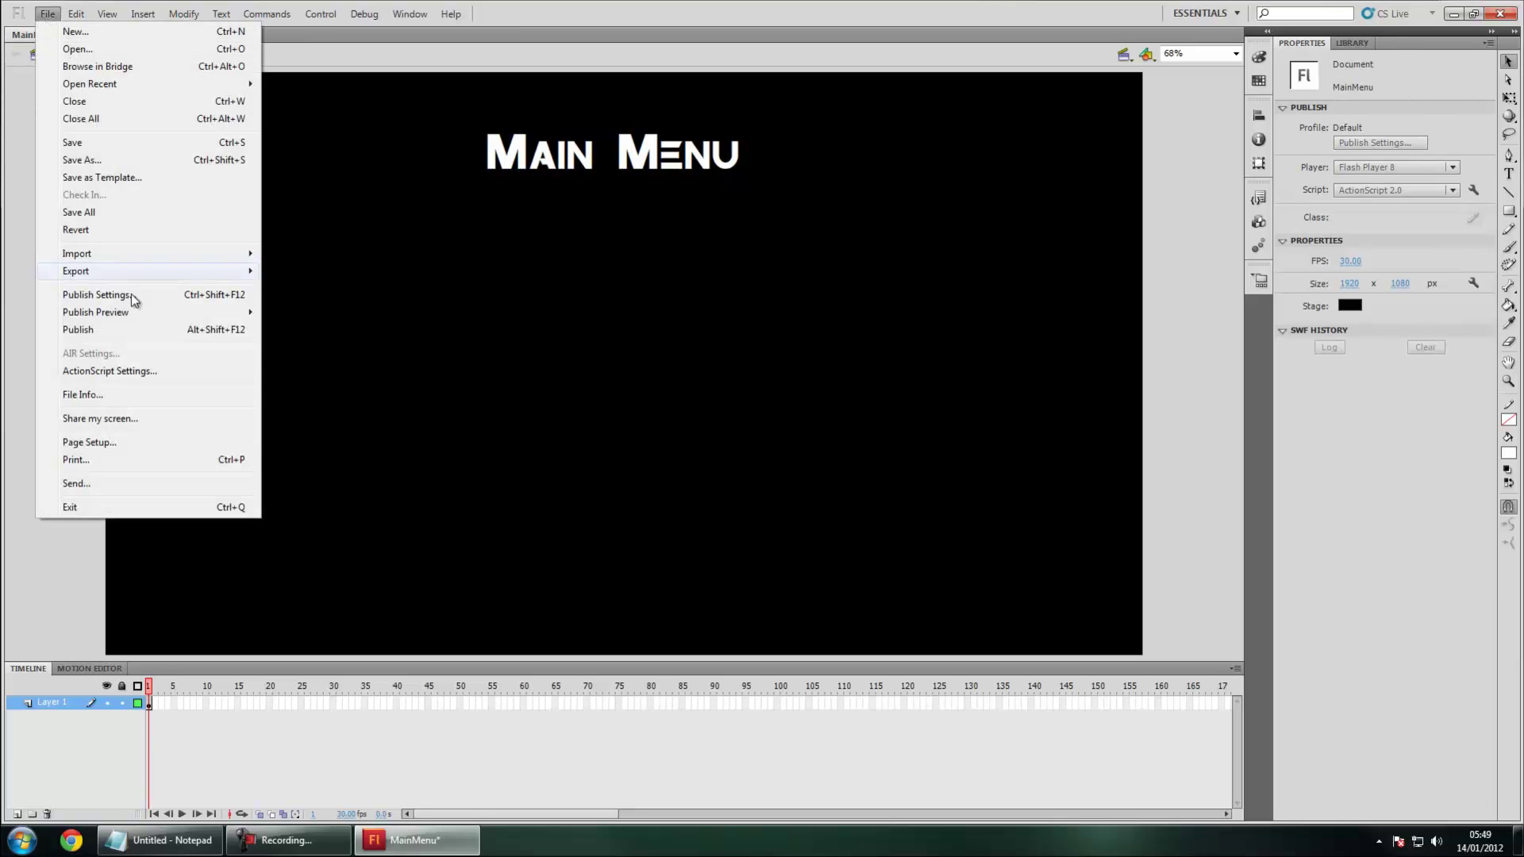
{"action": "mouse_move", "coordinate": [111, 259]}
{"action": "left_click", "coordinate": [341, 252]}
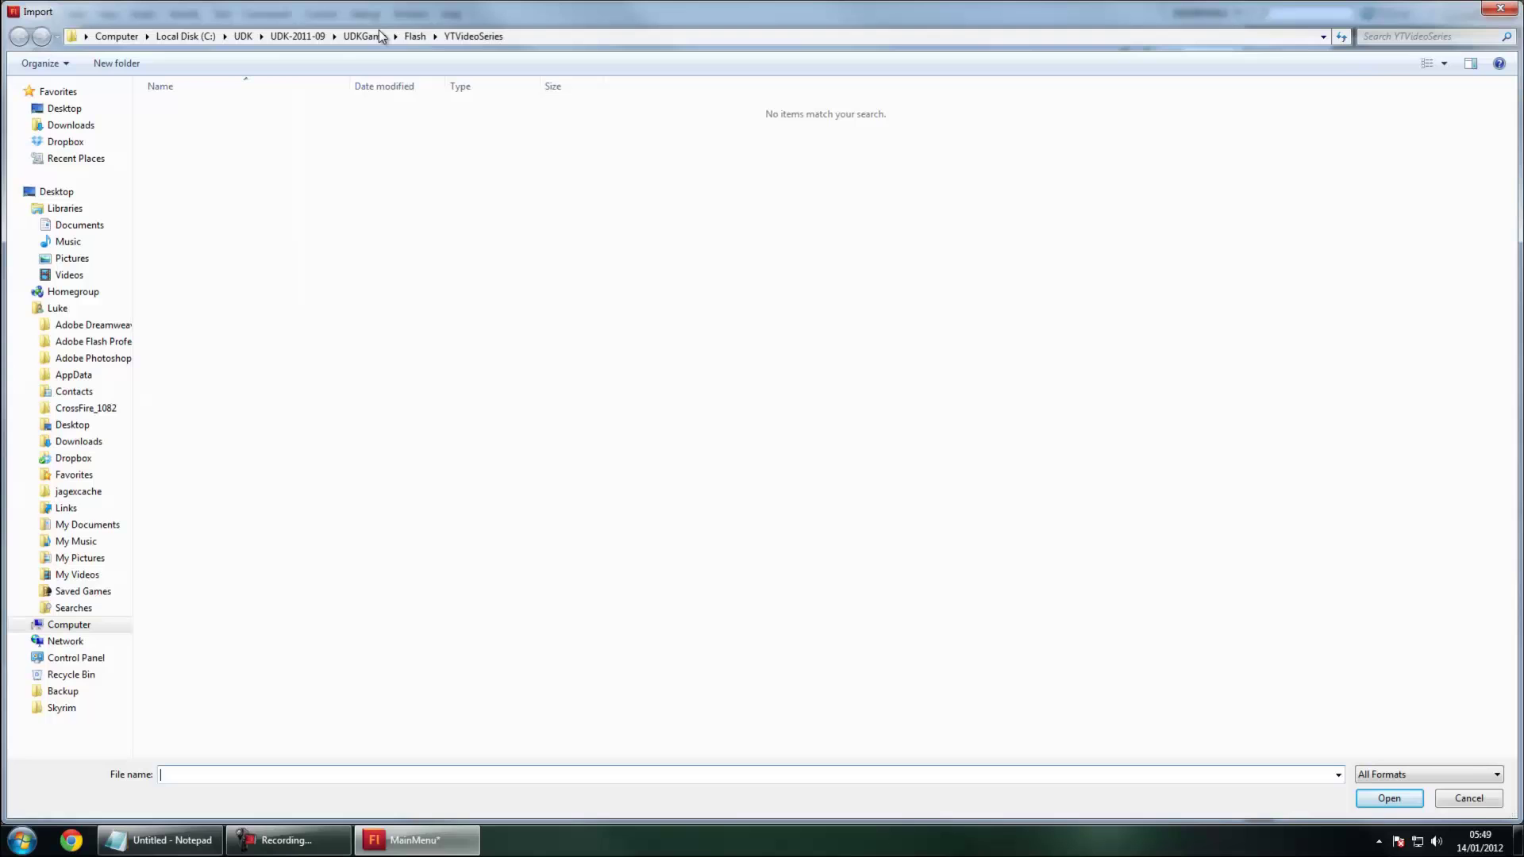
{"action": "left_click", "coordinate": [357, 40]}
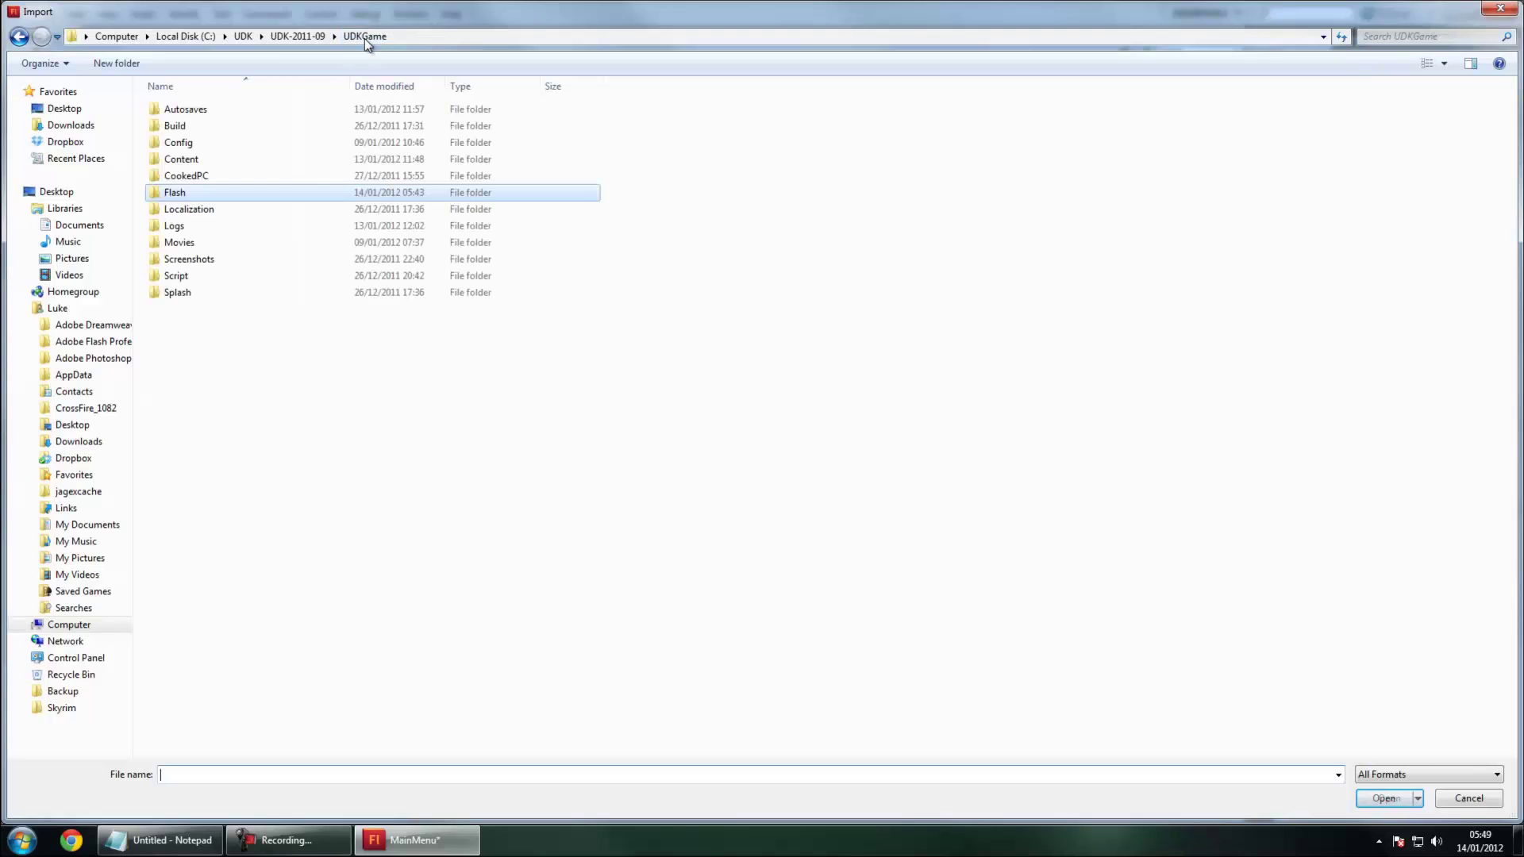
{"action": "left_click", "coordinate": [89, 106]}
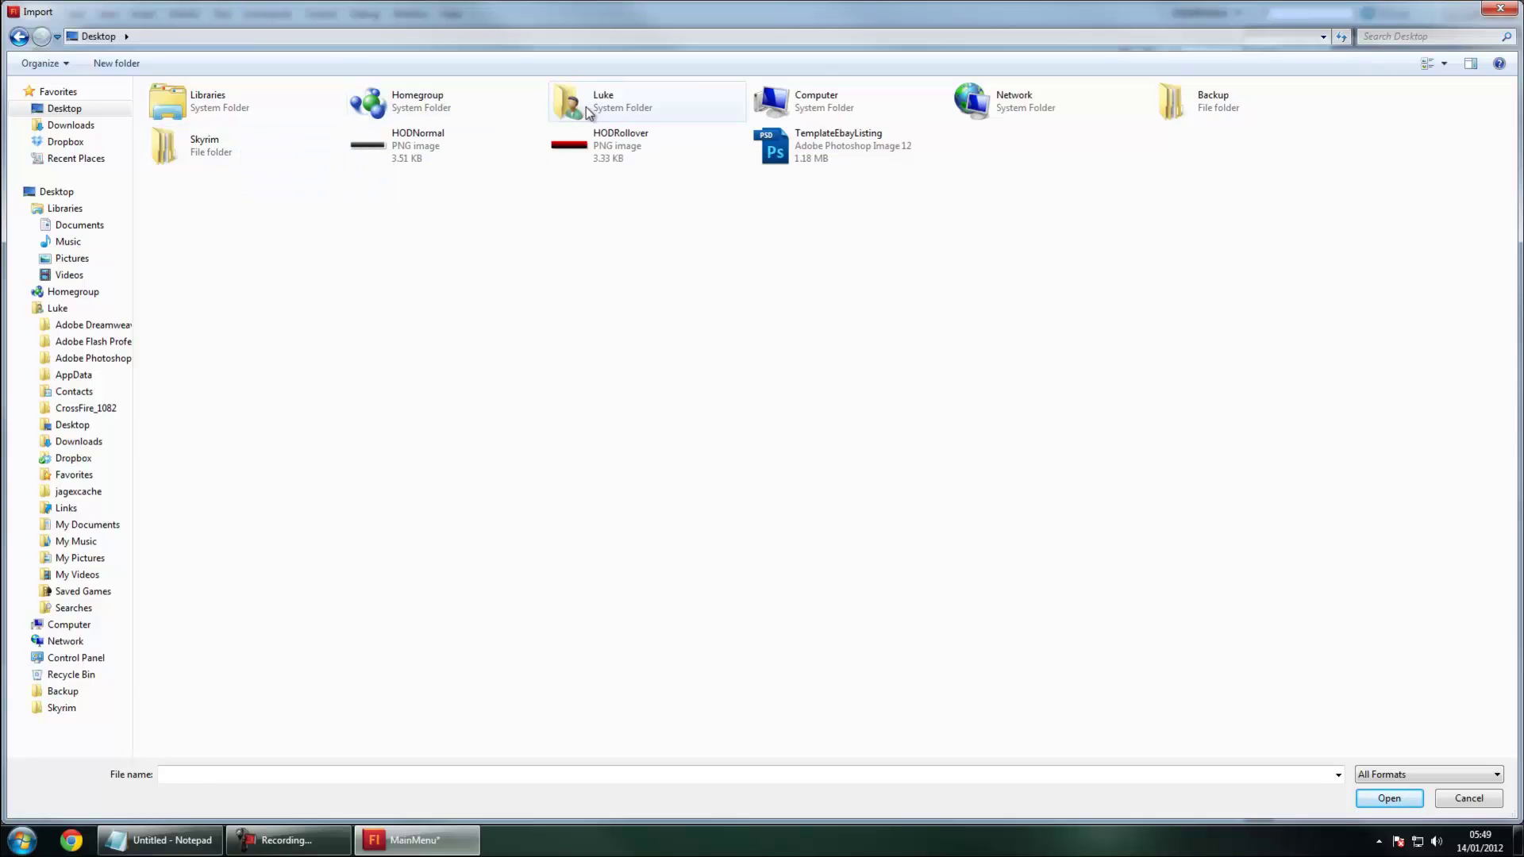
{"action": "double_click", "coordinate": [1174, 103]}
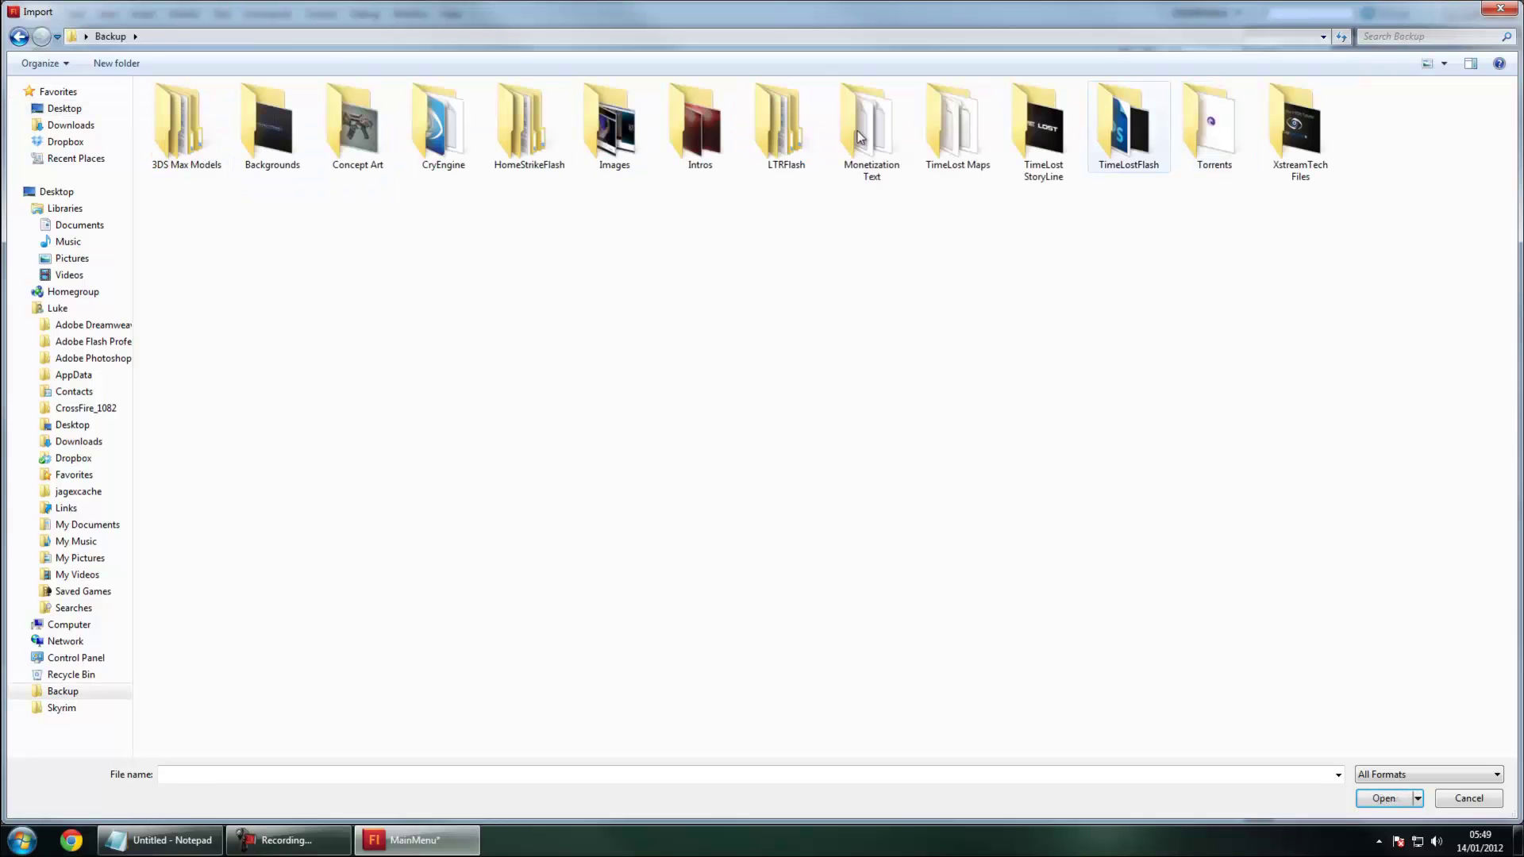
{"action": "left_click", "coordinate": [780, 143]}
{"action": "double_click", "coordinate": [780, 143]}
{"action": "double_click", "coordinate": [325, 117]}
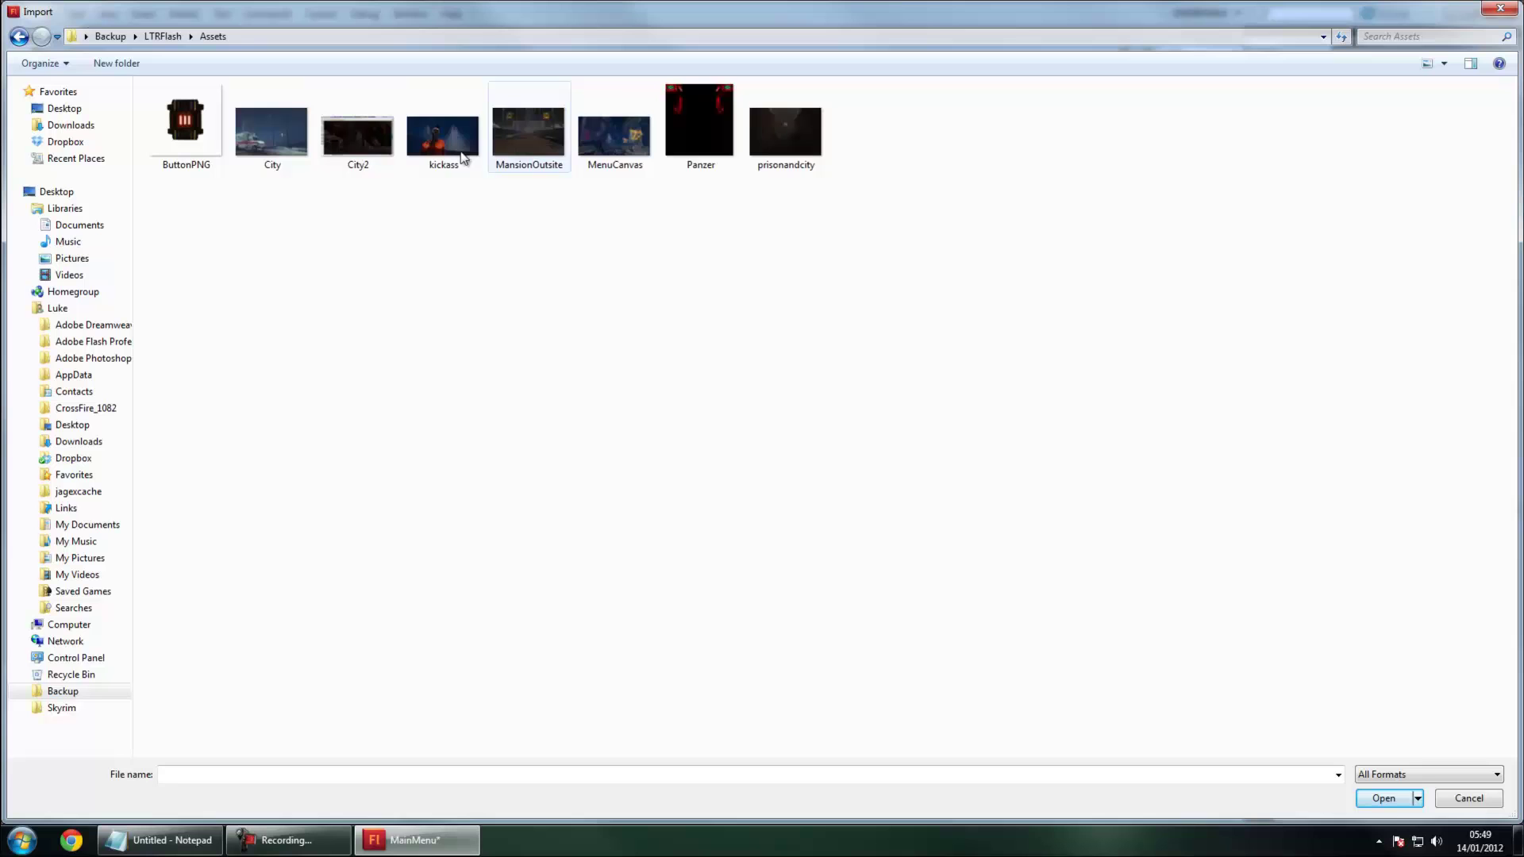
{"action": "double_click", "coordinate": [436, 135]}
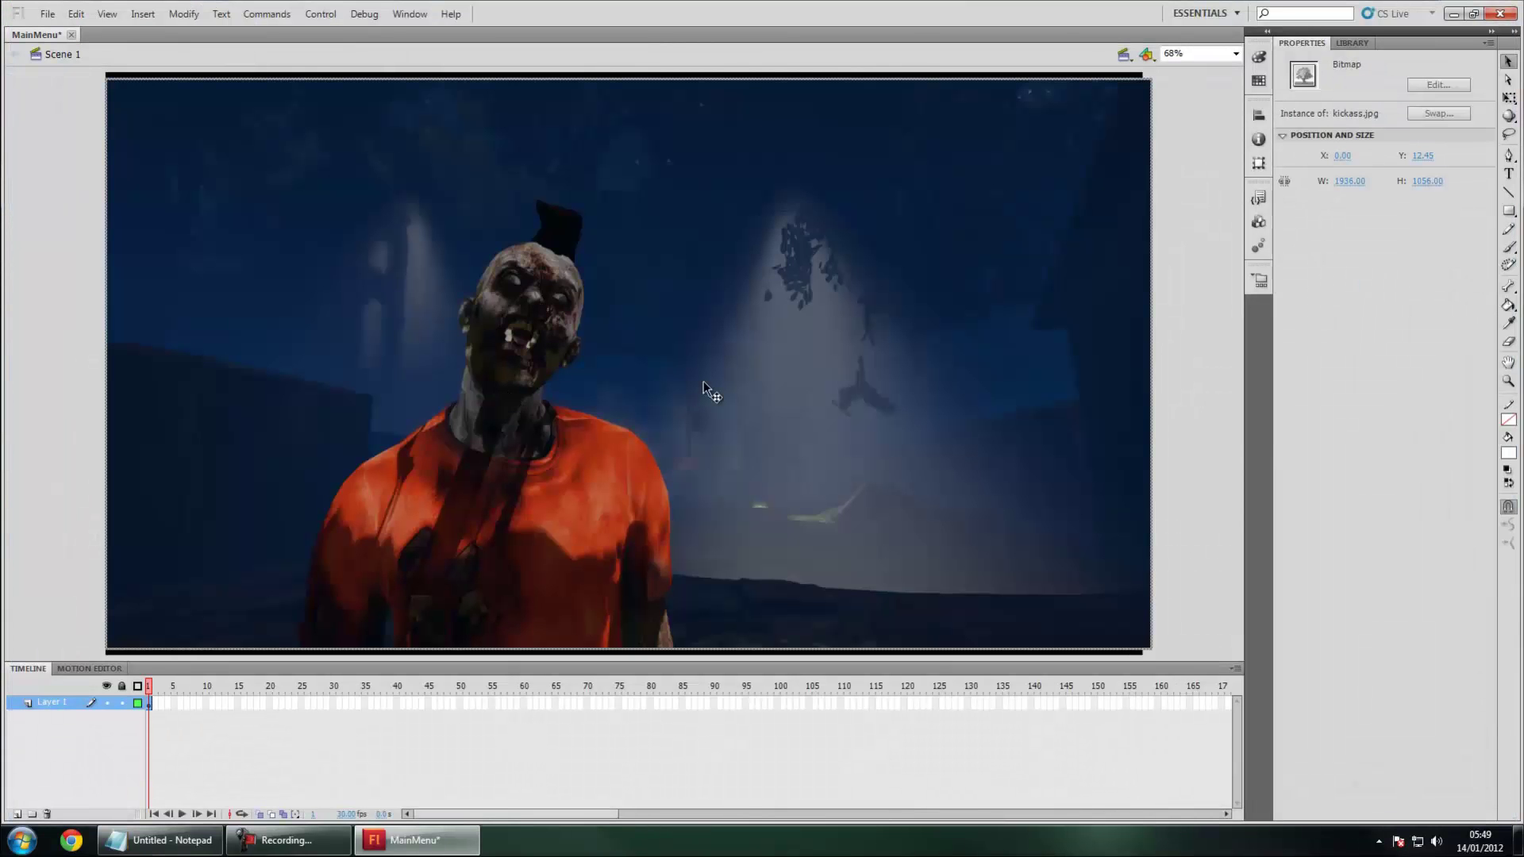
{"action": "right_click", "coordinate": [924, 390]}
- Send the kickass image to the back, behind the Main Menu title
{"action": "key", "text": "Escape"}
{"action": "key", "text": "shift+Down"}
{"action": "key", "text": "shift+Down"}
{"action": "key", "text": "shift+Down"}
{"action": "key", "text": "shift+Down"}
{"action": "key", "text": "Down"}
{"action": "key", "text": "Down"}
{"action": "key", "text": "Down"}
{"action": "key", "text": "Down"}
{"action": "key", "text": "Down"}
{"action": "key", "text": "Down"}
{"action": "key", "text": "Down"}
{"action": "right_click", "coordinate": [725, 288]}
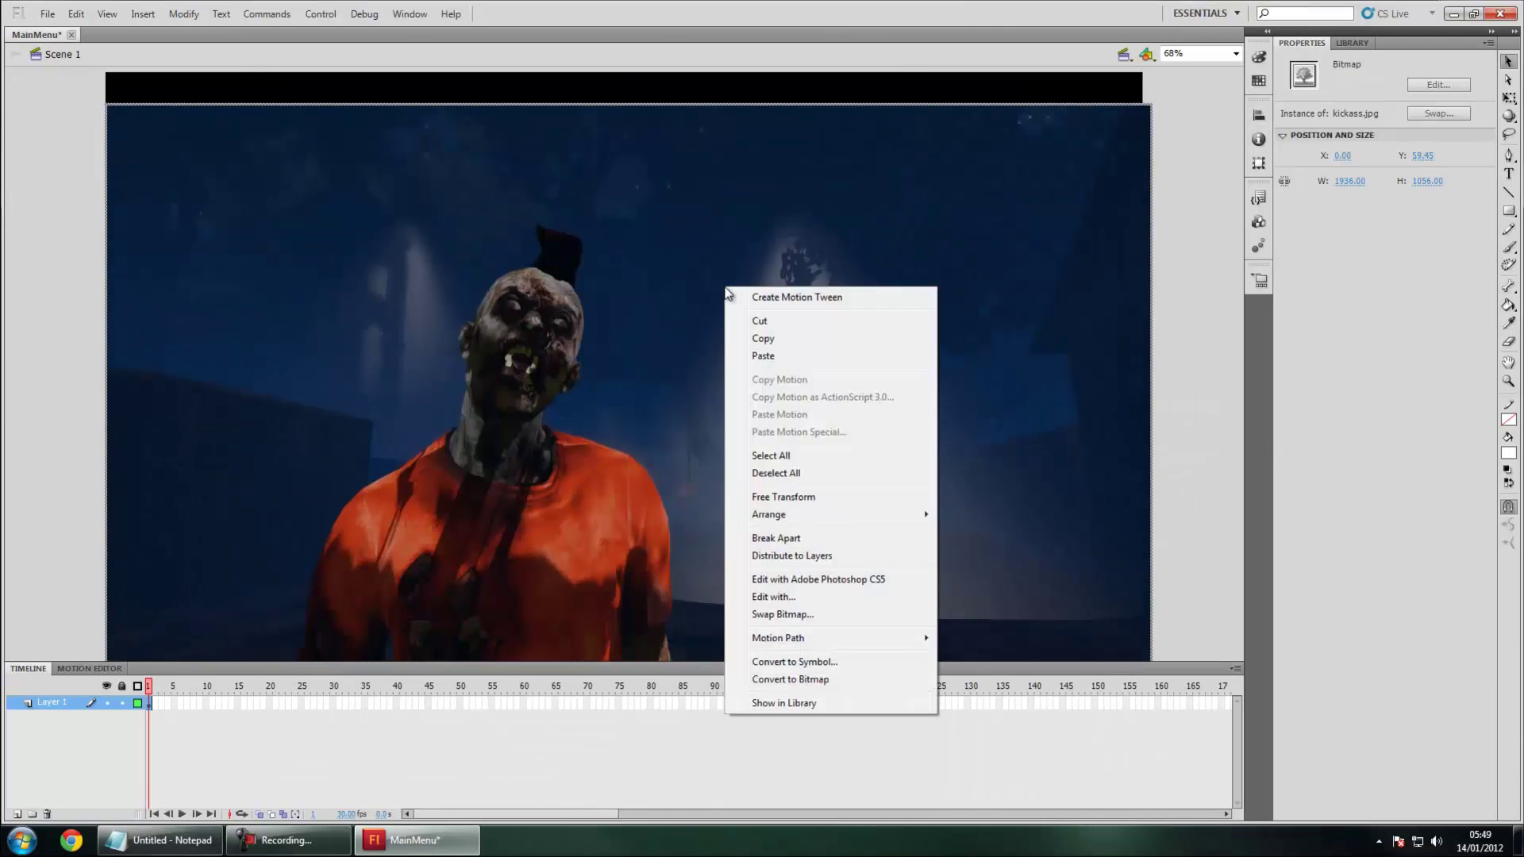
{"action": "mouse_move", "coordinate": [772, 522]}
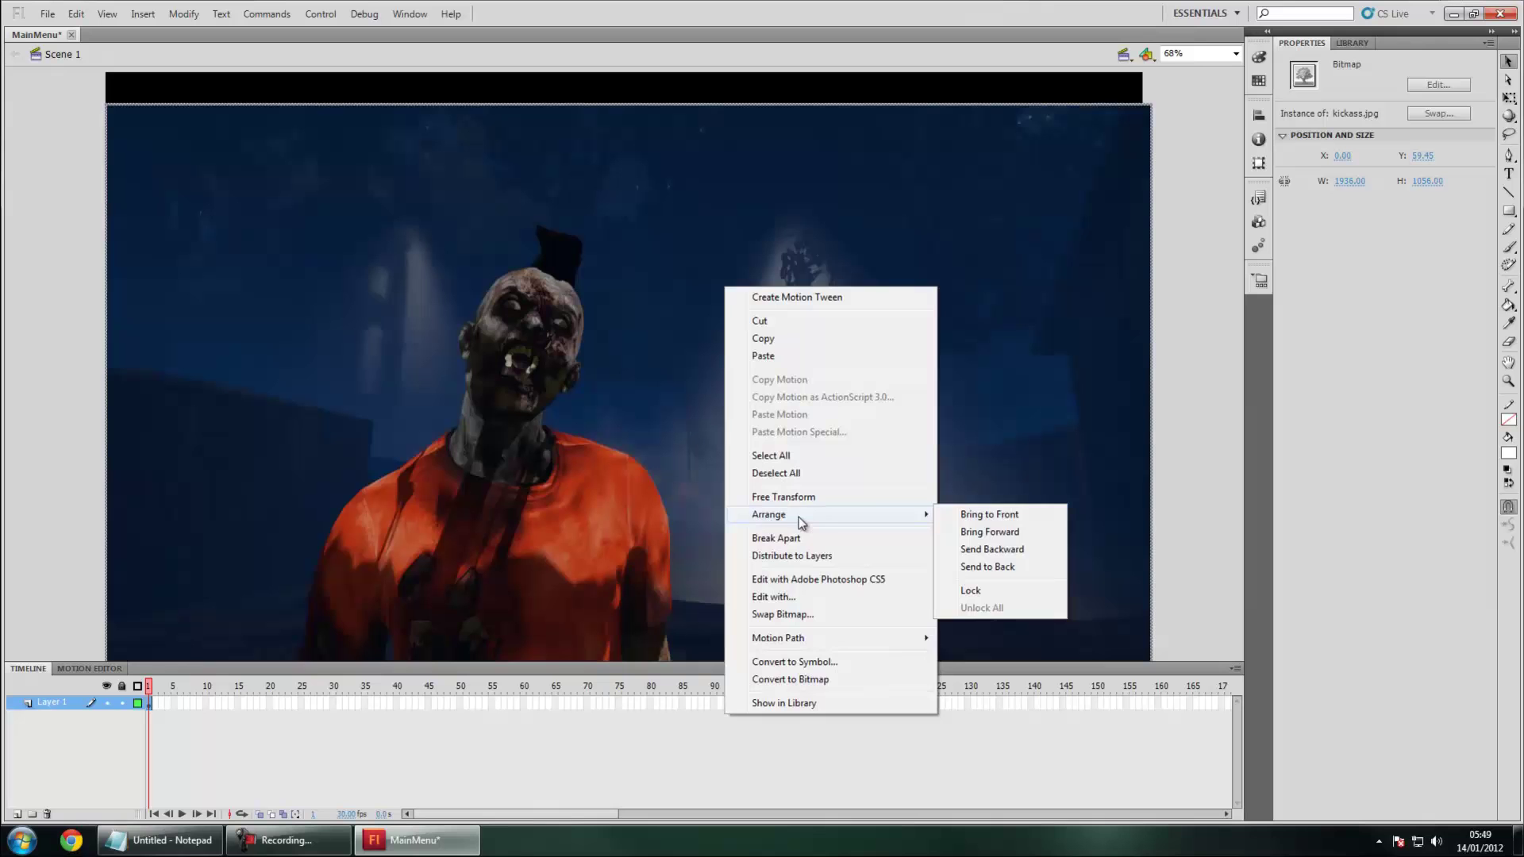
{"action": "left_click", "coordinate": [993, 567]}
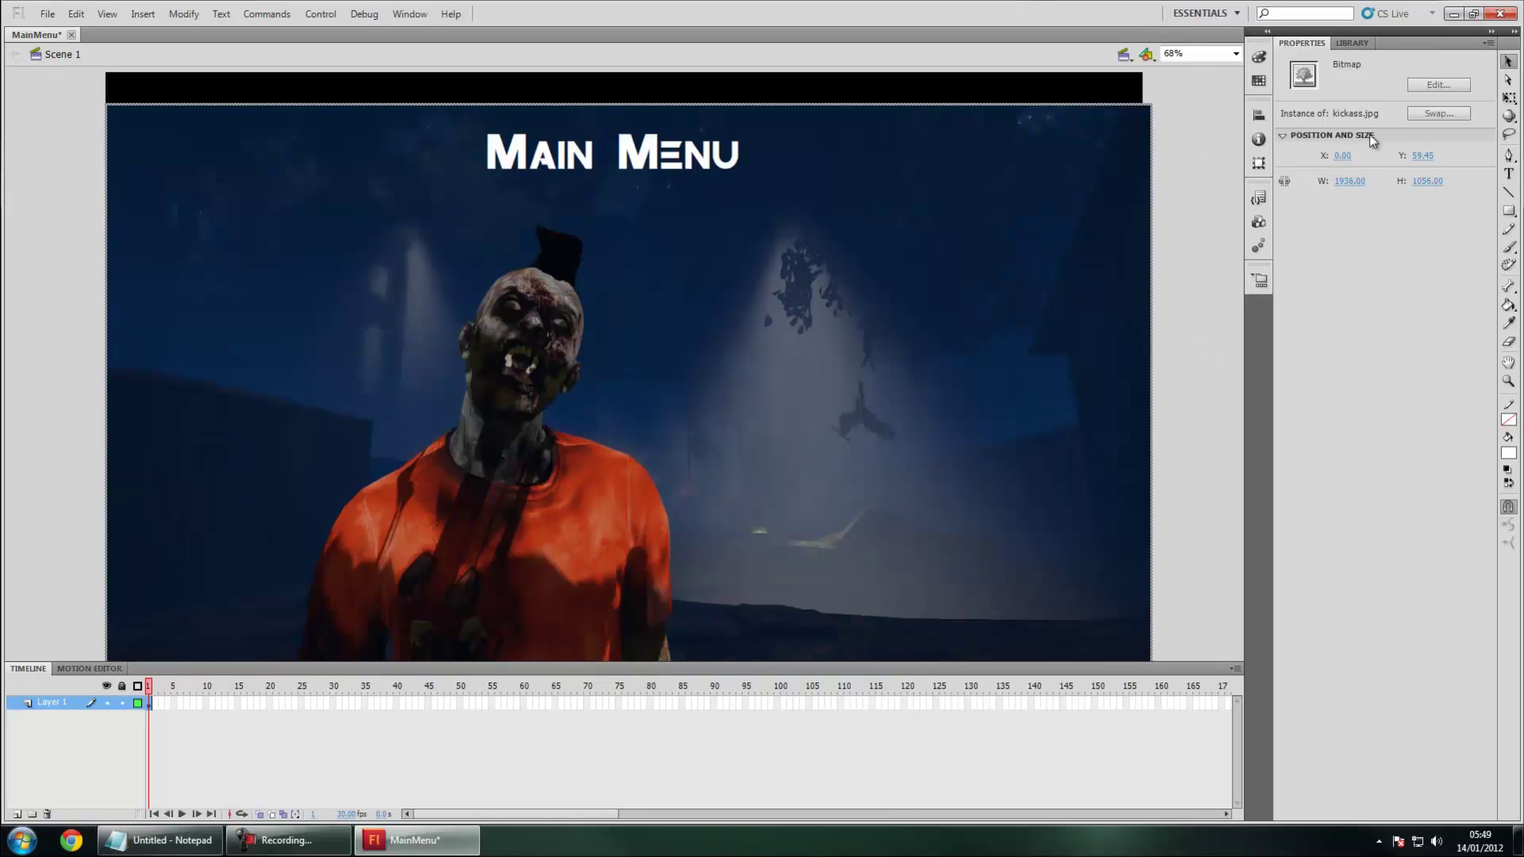
- Resize the background image to 1920 x 1080 and set its Y position to 0
{"action": "left_click", "coordinate": [1346, 181]}
{"action": "type", "text": "1920"}
{"action": "key", "text": "Tab"}
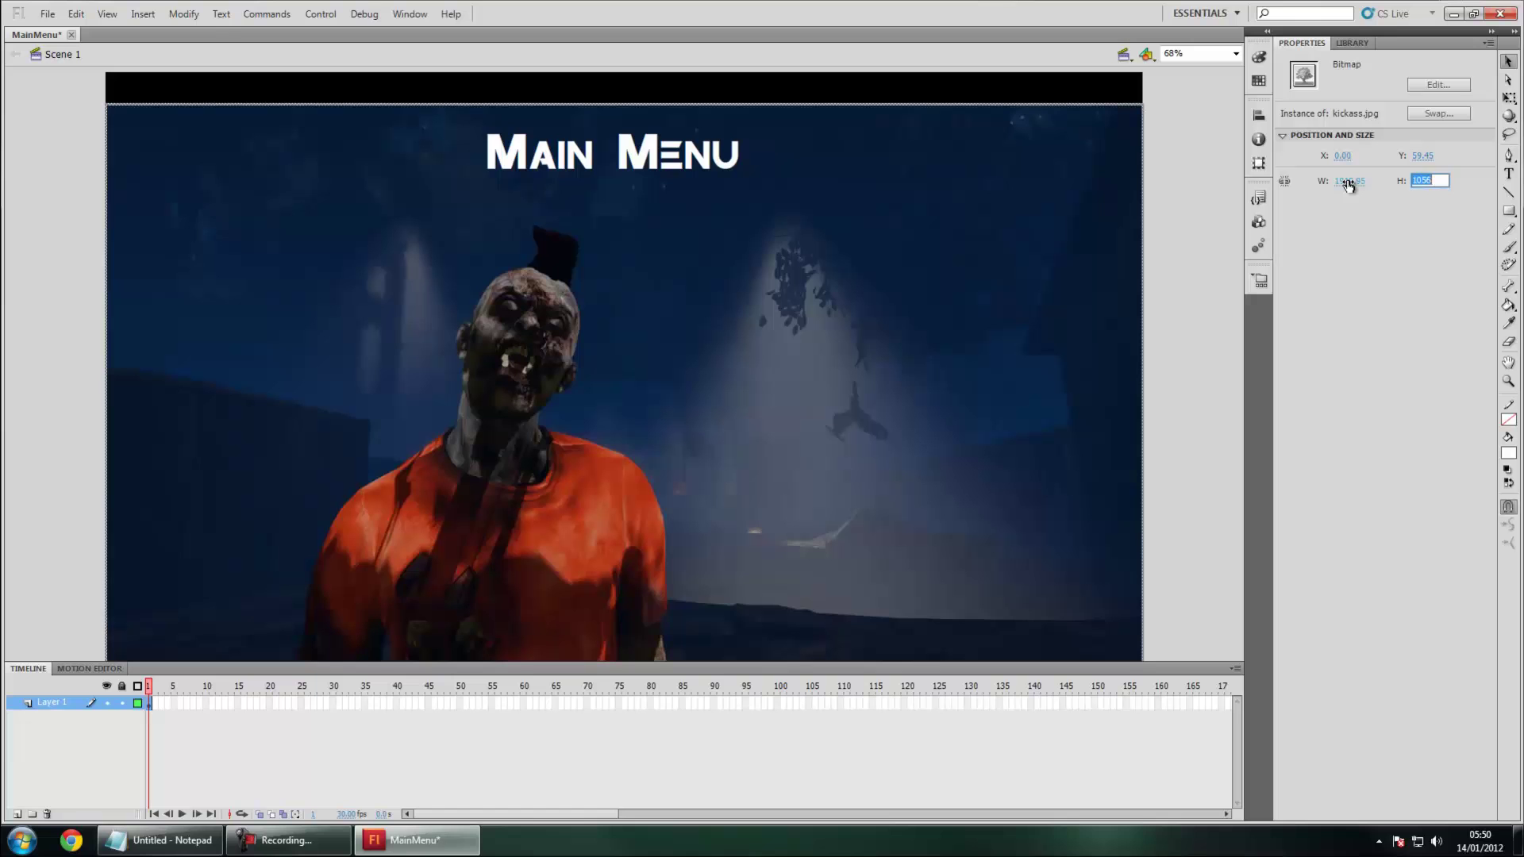
{"action": "type", "text": "1080"}
{"action": "key", "text": "Return"}
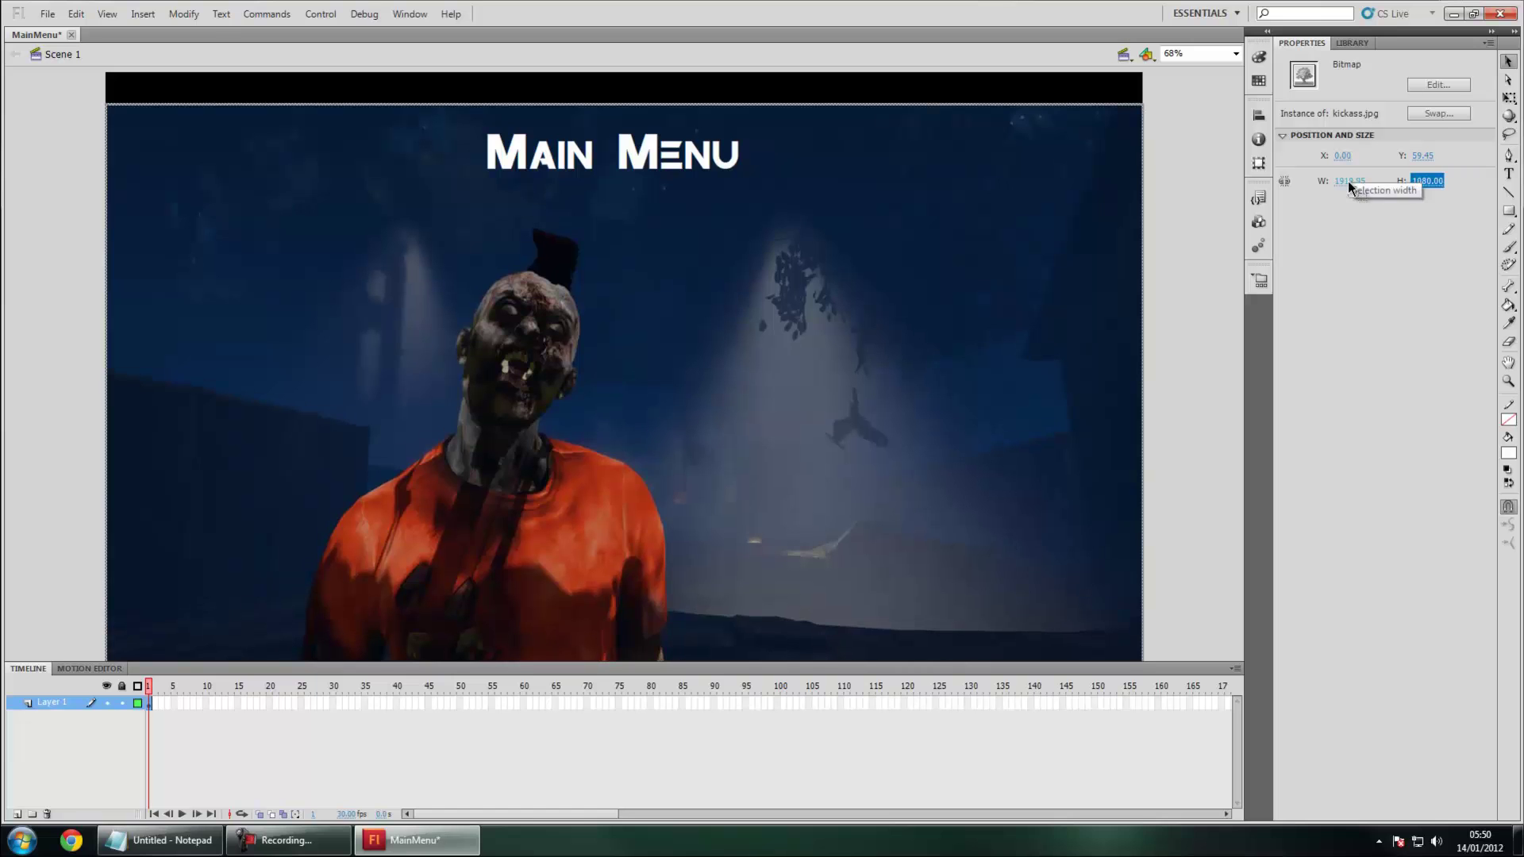
{"action": "left_click", "coordinate": [1428, 156]}
{"action": "type", "text": "0"}
{"action": "key", "text": "Return"}
- Move the Main Menu title up slightly
{"action": "left_click", "coordinate": [1184, 240]}
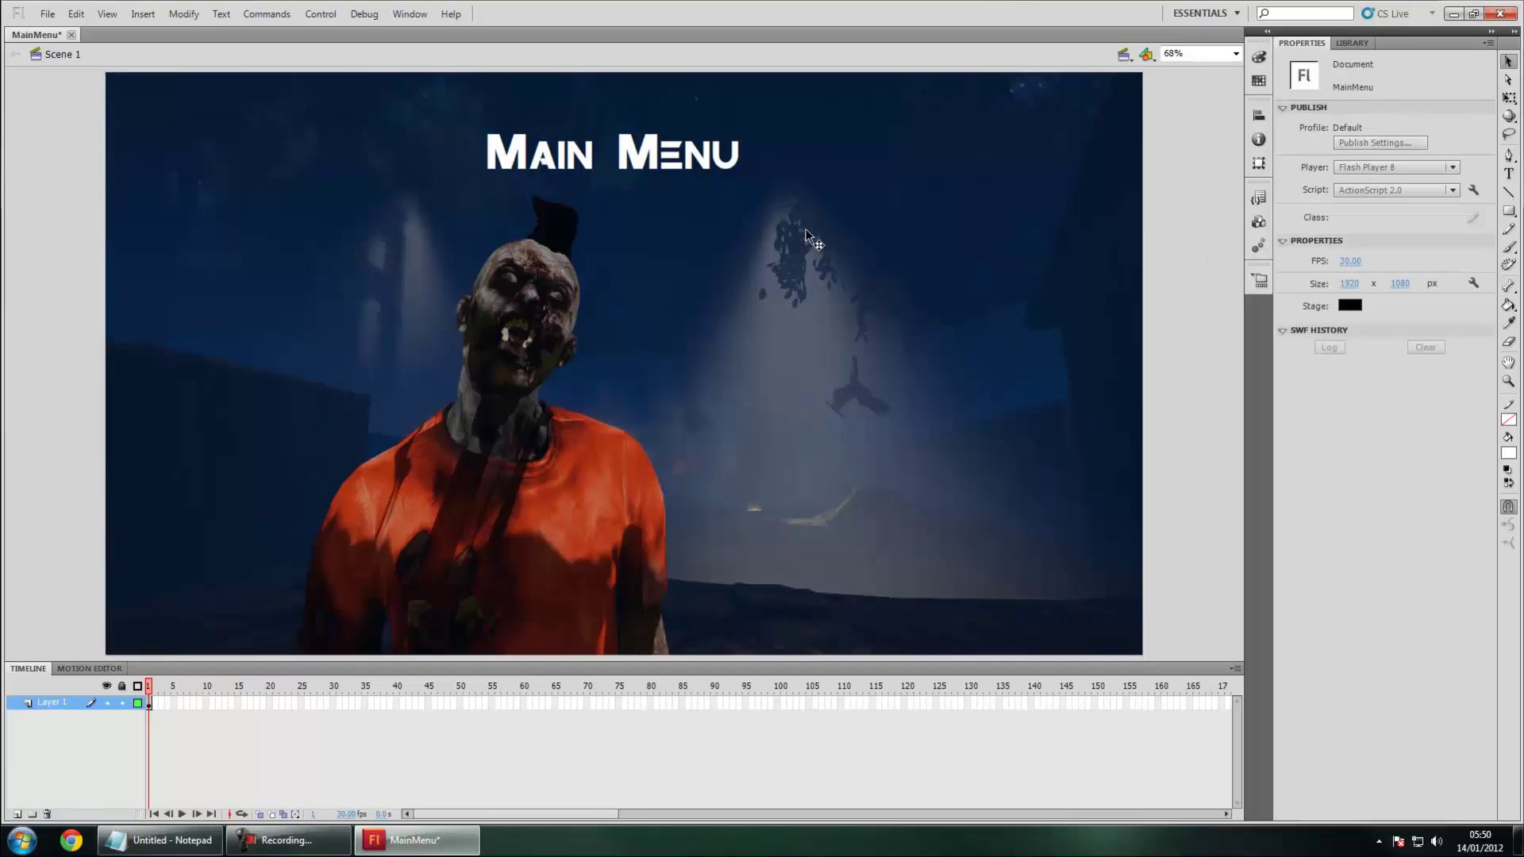
{"action": "left_click", "coordinate": [650, 169]}
{"action": "left_click_drag", "start_coordinate": [636, 169], "coordinate": [648, 155]}
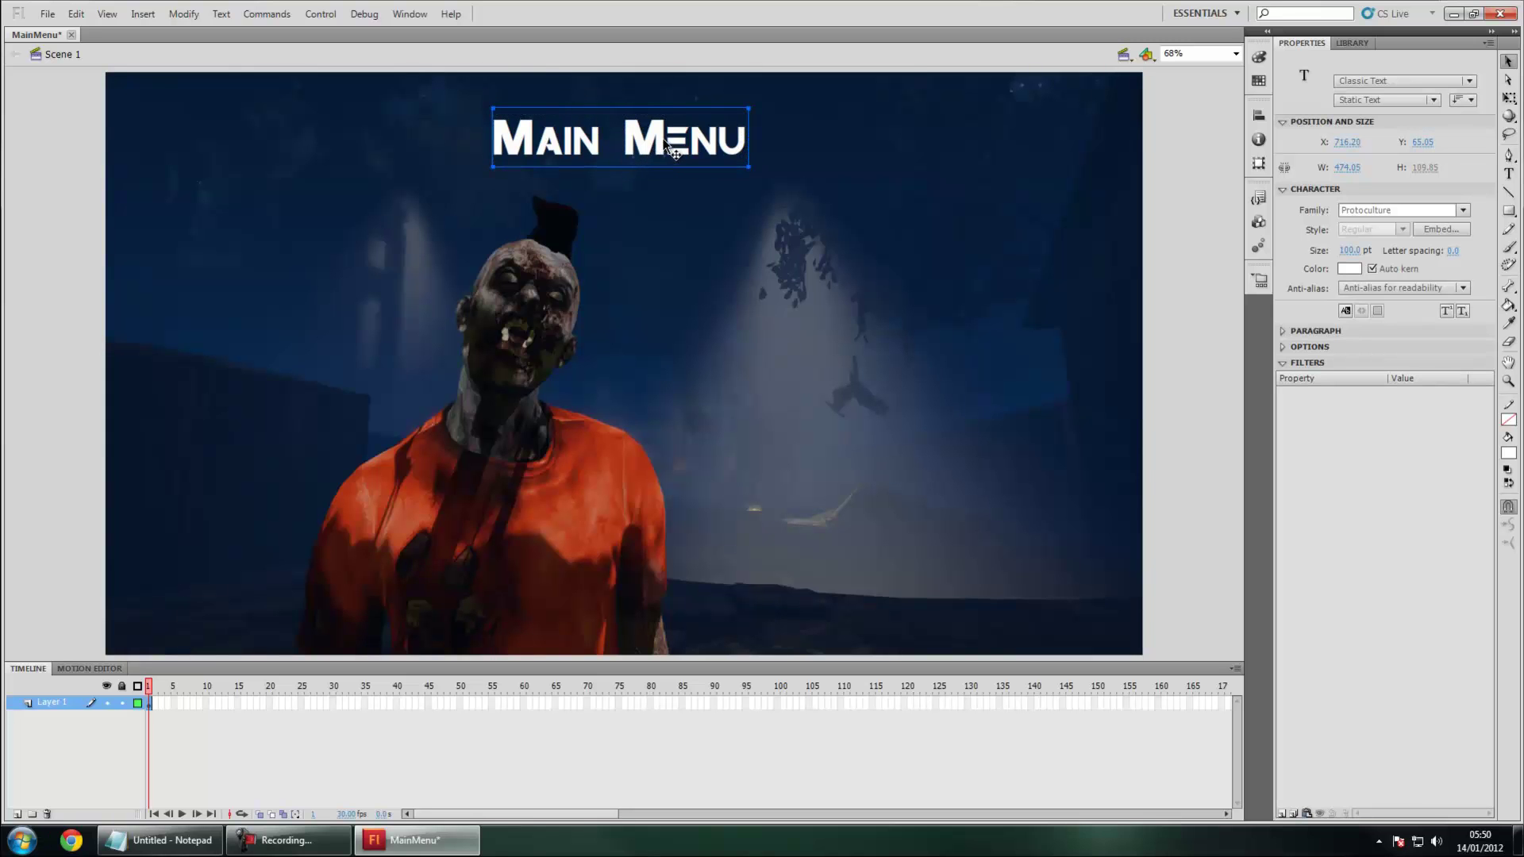
- Save the MainMenu document and show the Library panel
{"action": "left_click", "coordinate": [48, 13]}
{"action": "left_click", "coordinate": [82, 145]}
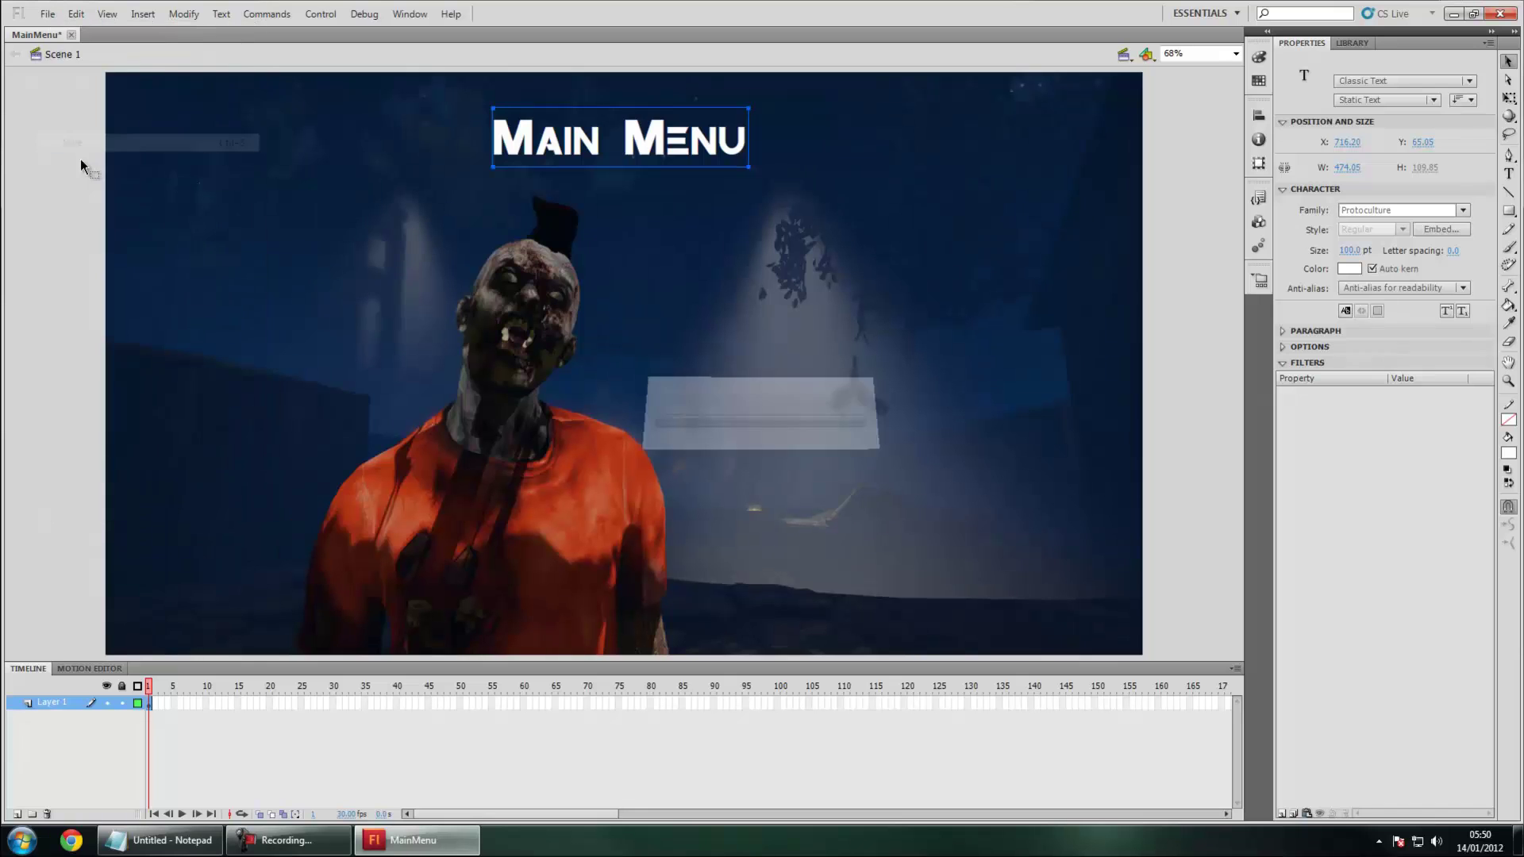
{"action": "left_click", "coordinate": [1183, 184]}
{"action": "left_click", "coordinate": [1351, 43]}
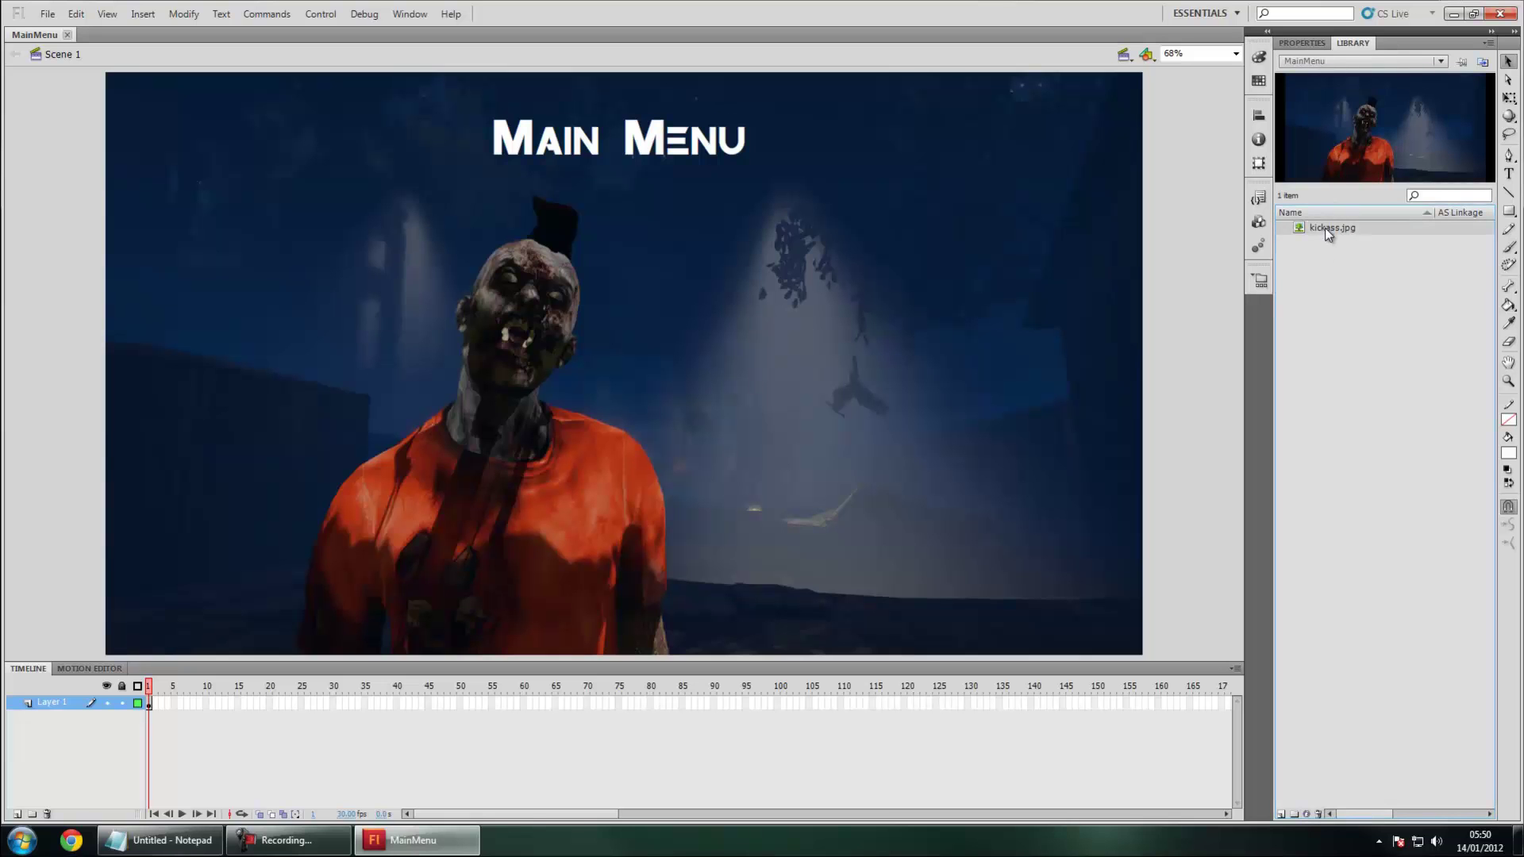
- In kickass.jpg's Bitmap Properties, allow smoothing and set compression to Lossless (PNG/GIF)
{"action": "right_click", "coordinate": [1325, 227]}
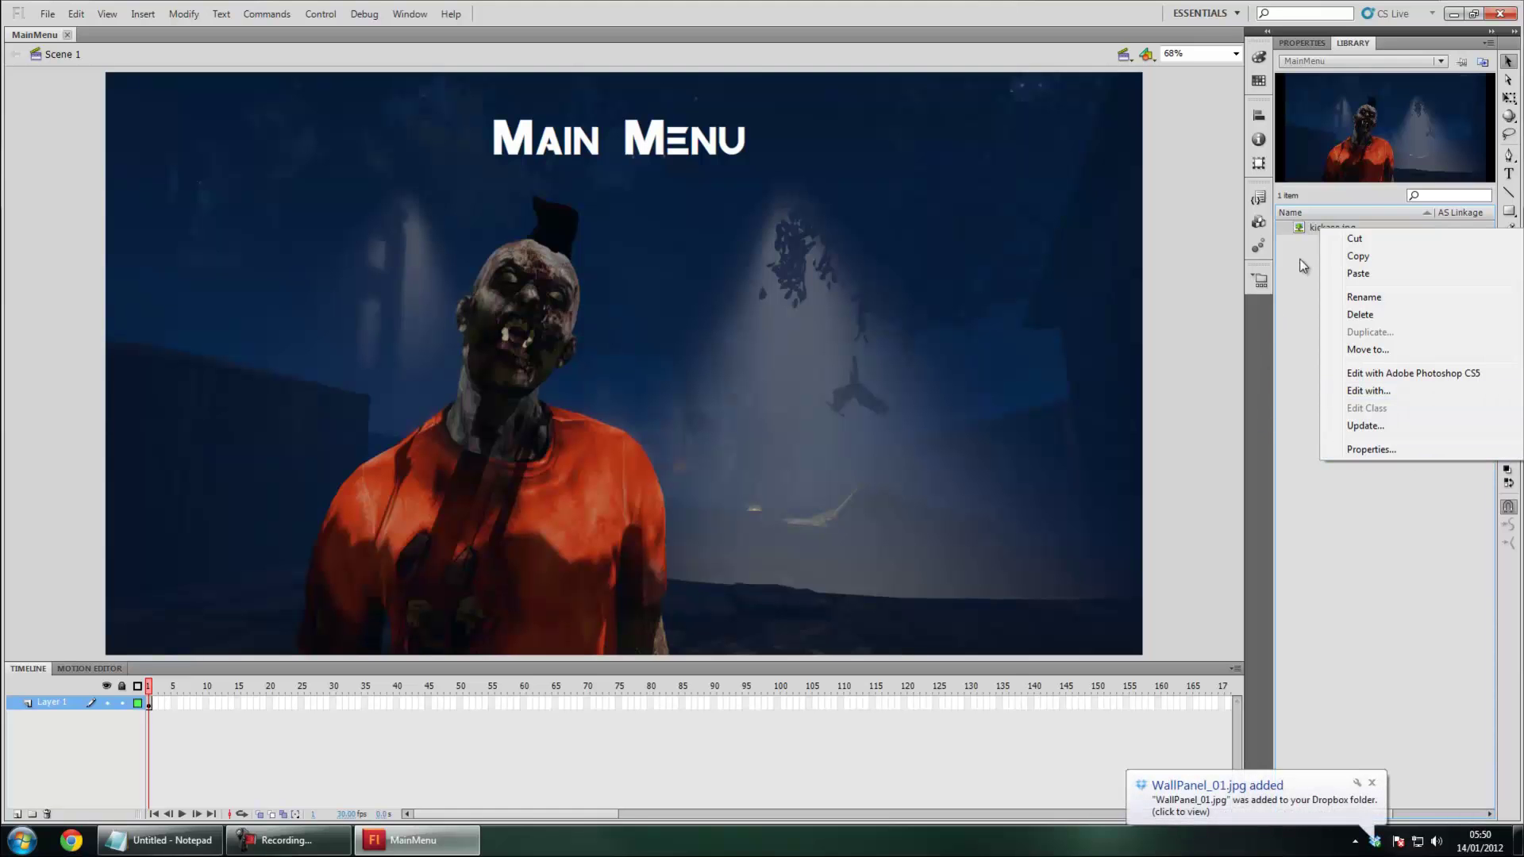
{"action": "left_click", "coordinate": [1308, 315]}
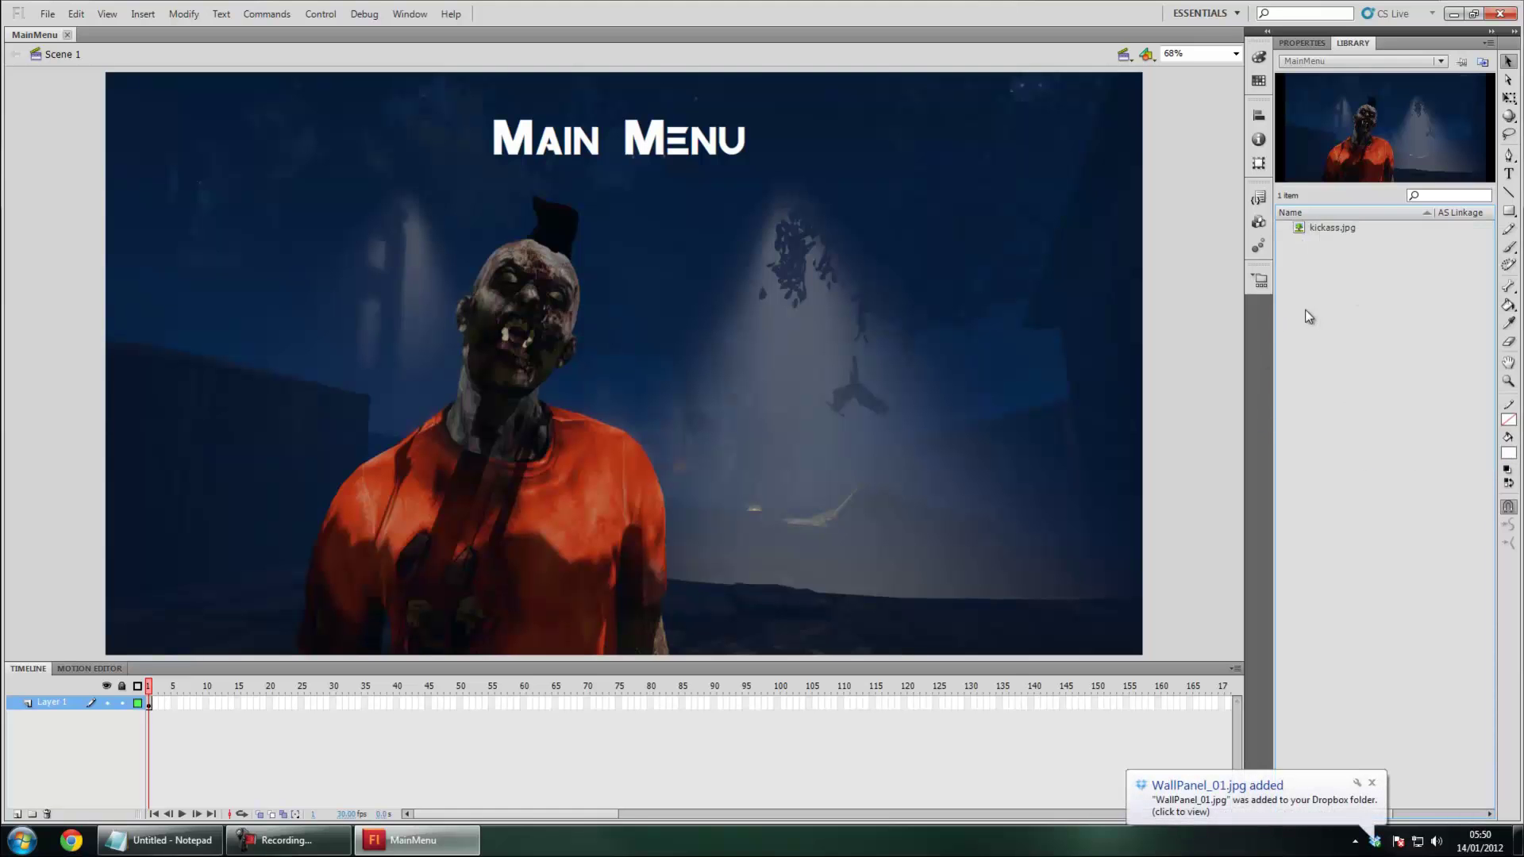
{"action": "right_click", "coordinate": [1324, 231]}
{"action": "left_click", "coordinate": [1371, 453]}
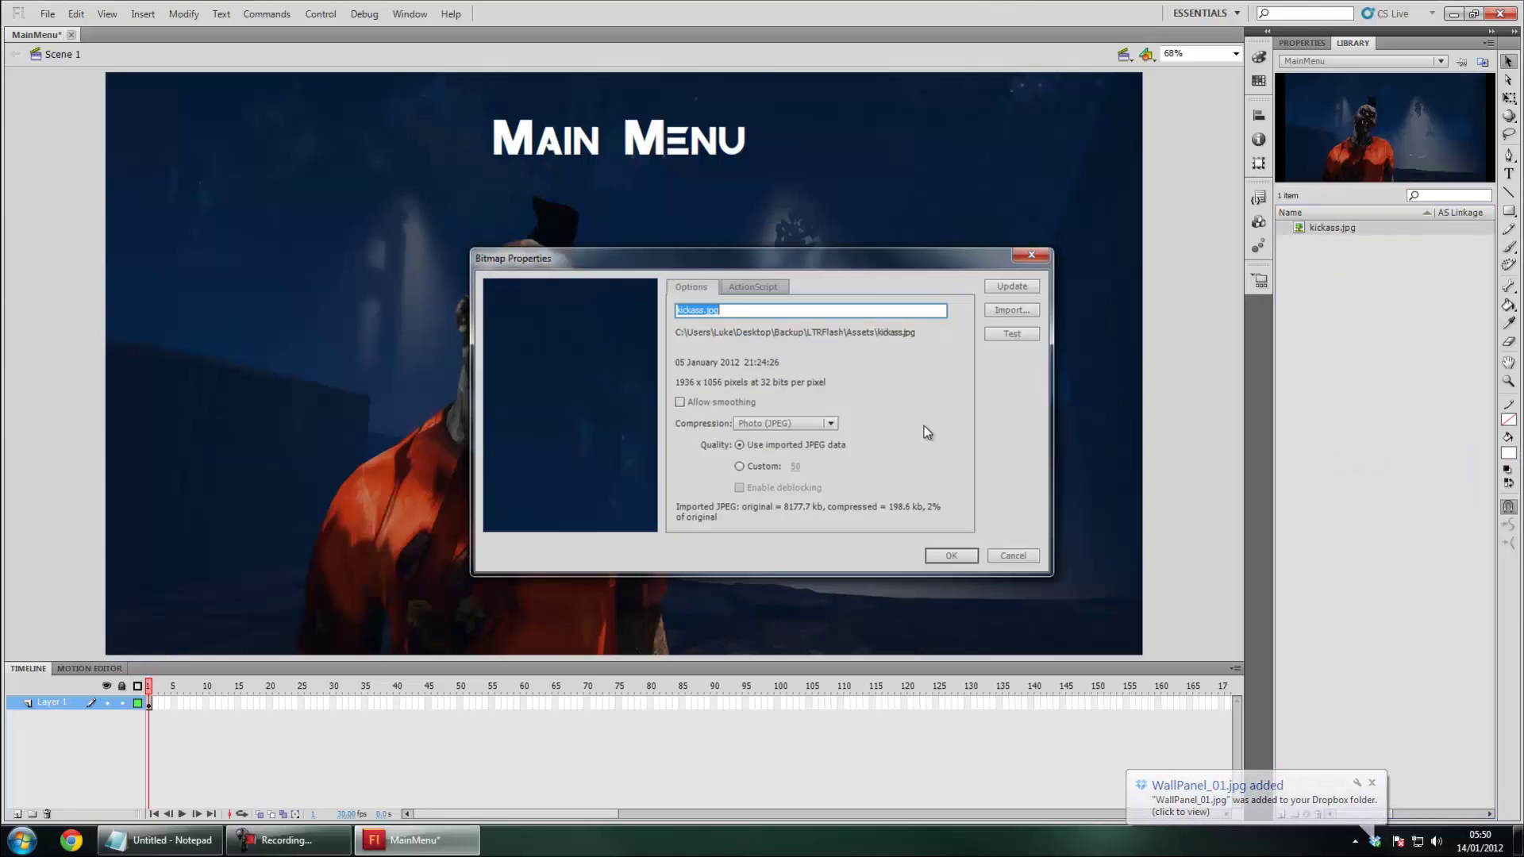
{"action": "left_click", "coordinate": [680, 401]}
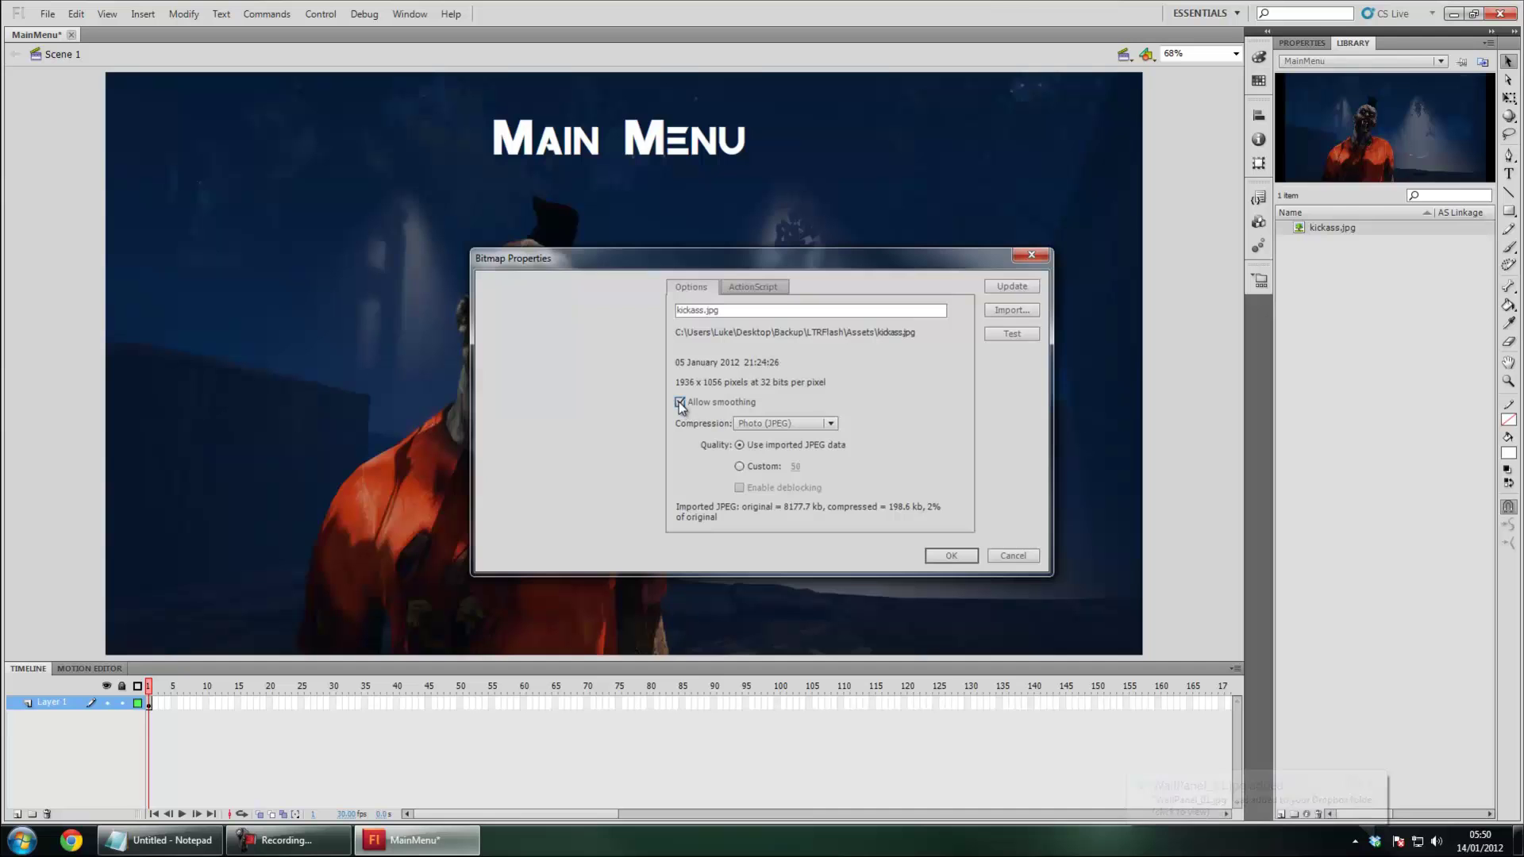
{"action": "left_click", "coordinate": [768, 422]}
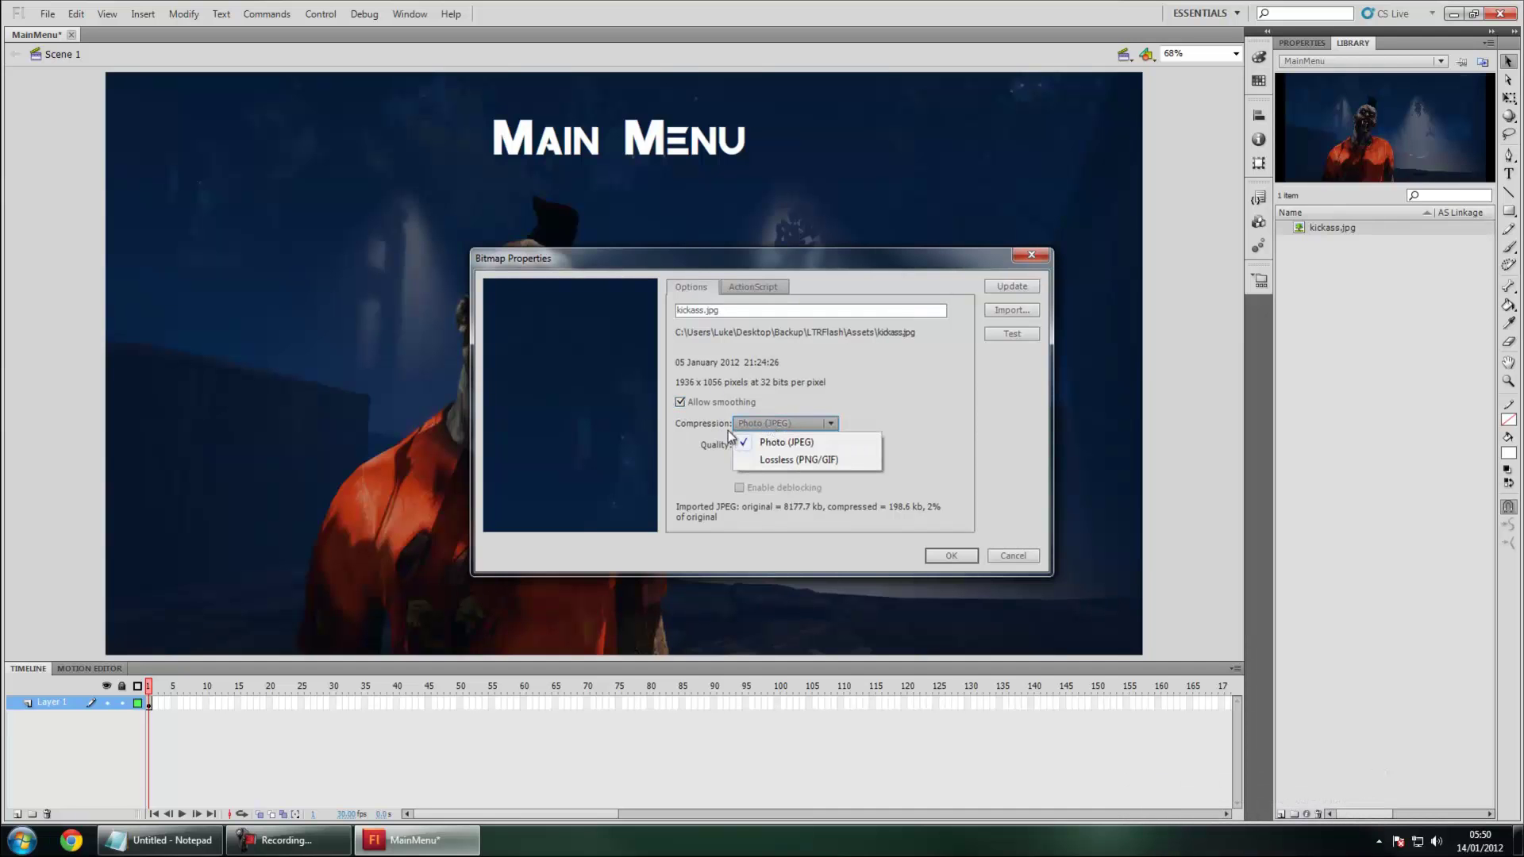
{"action": "left_click", "coordinate": [769, 461]}
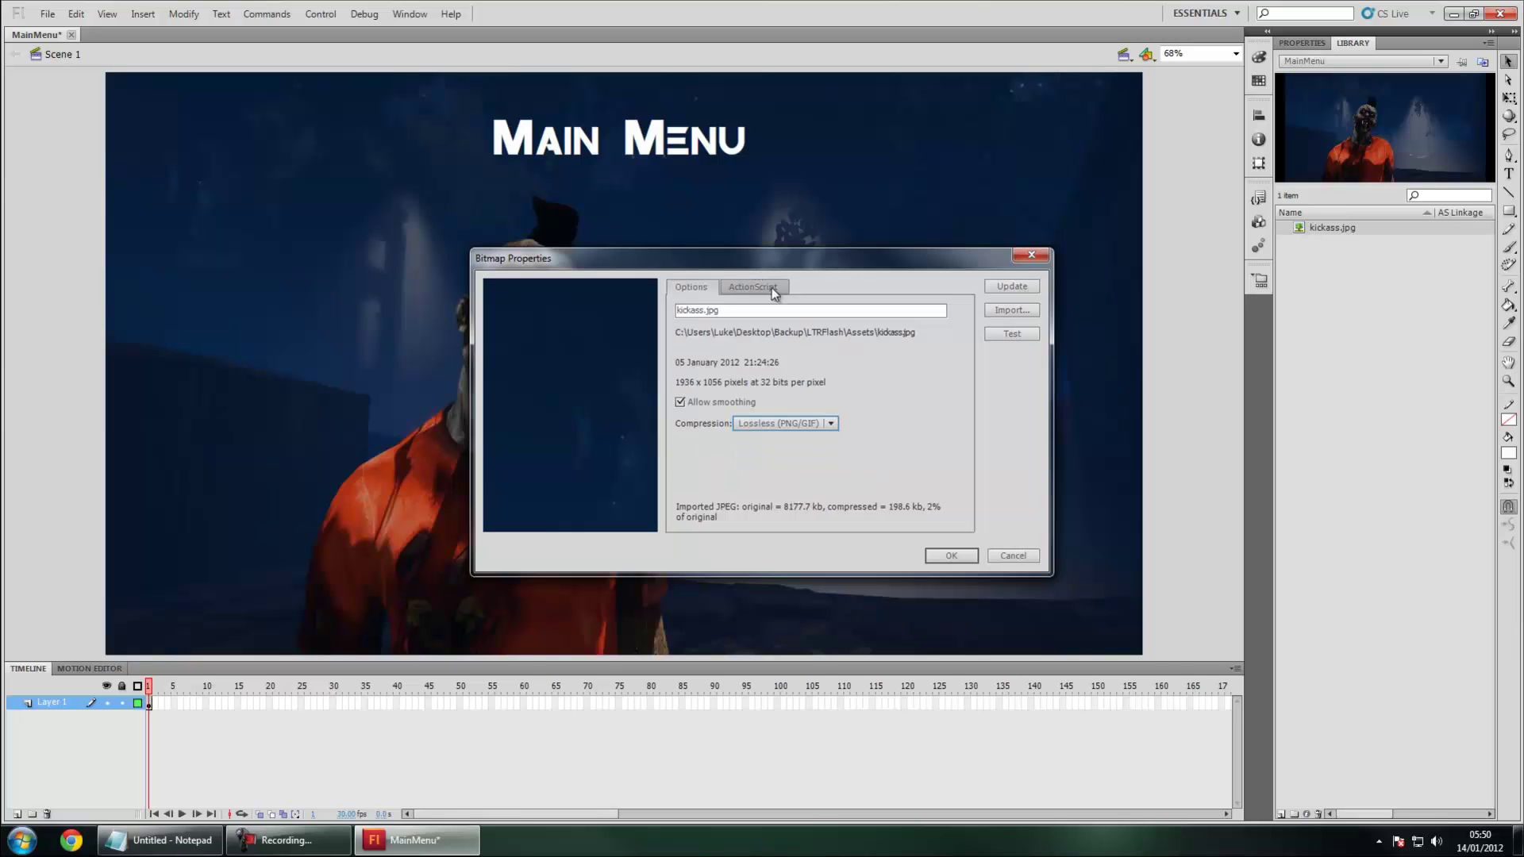
{"action": "left_click_drag", "start_coordinate": [757, 270], "coordinate": [875, 444]}
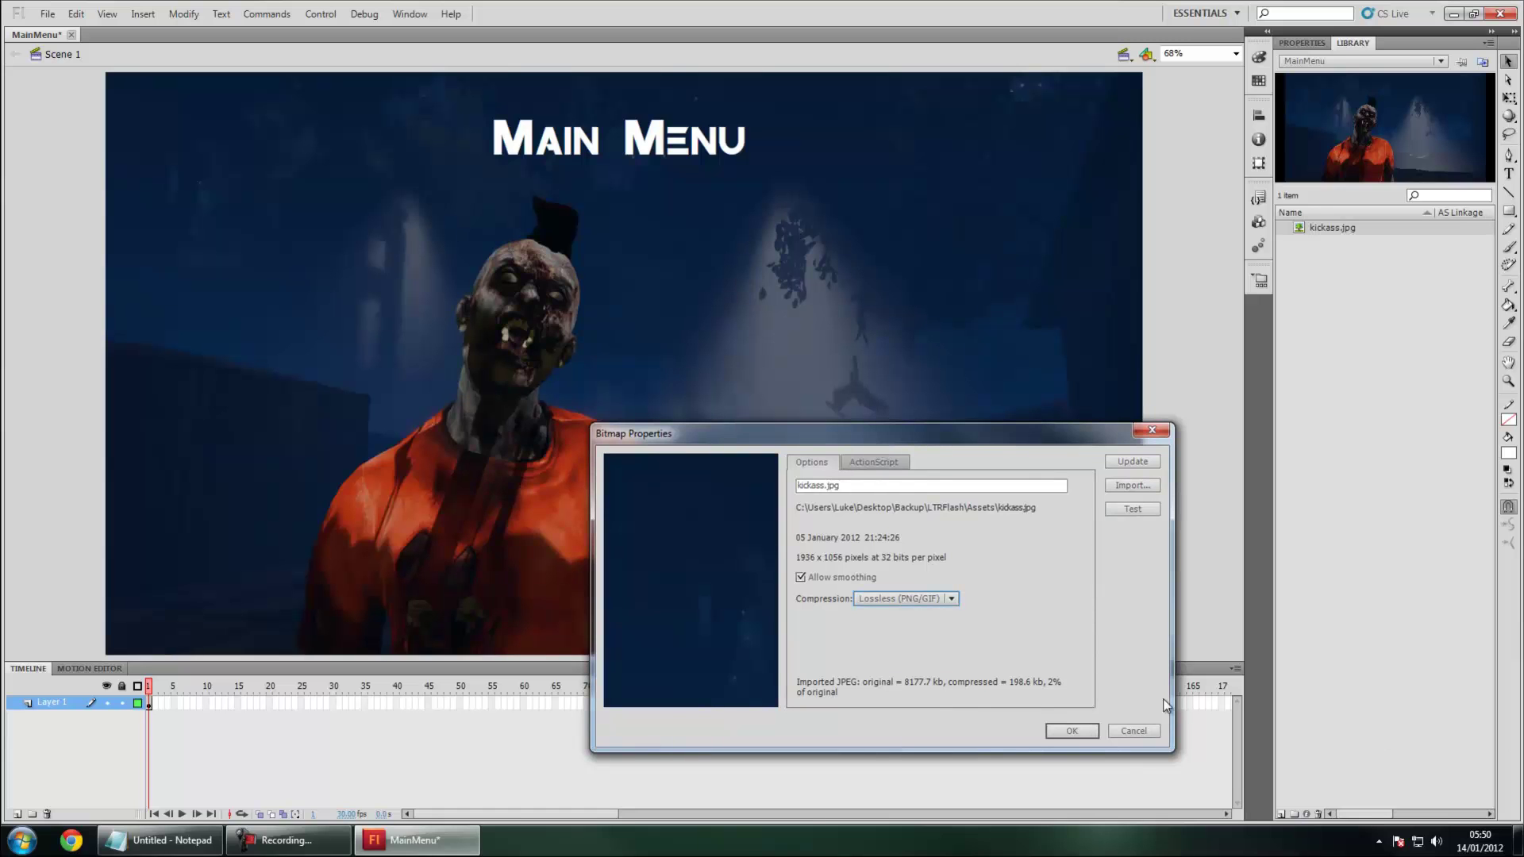
{"action": "left_click", "coordinate": [924, 600]}
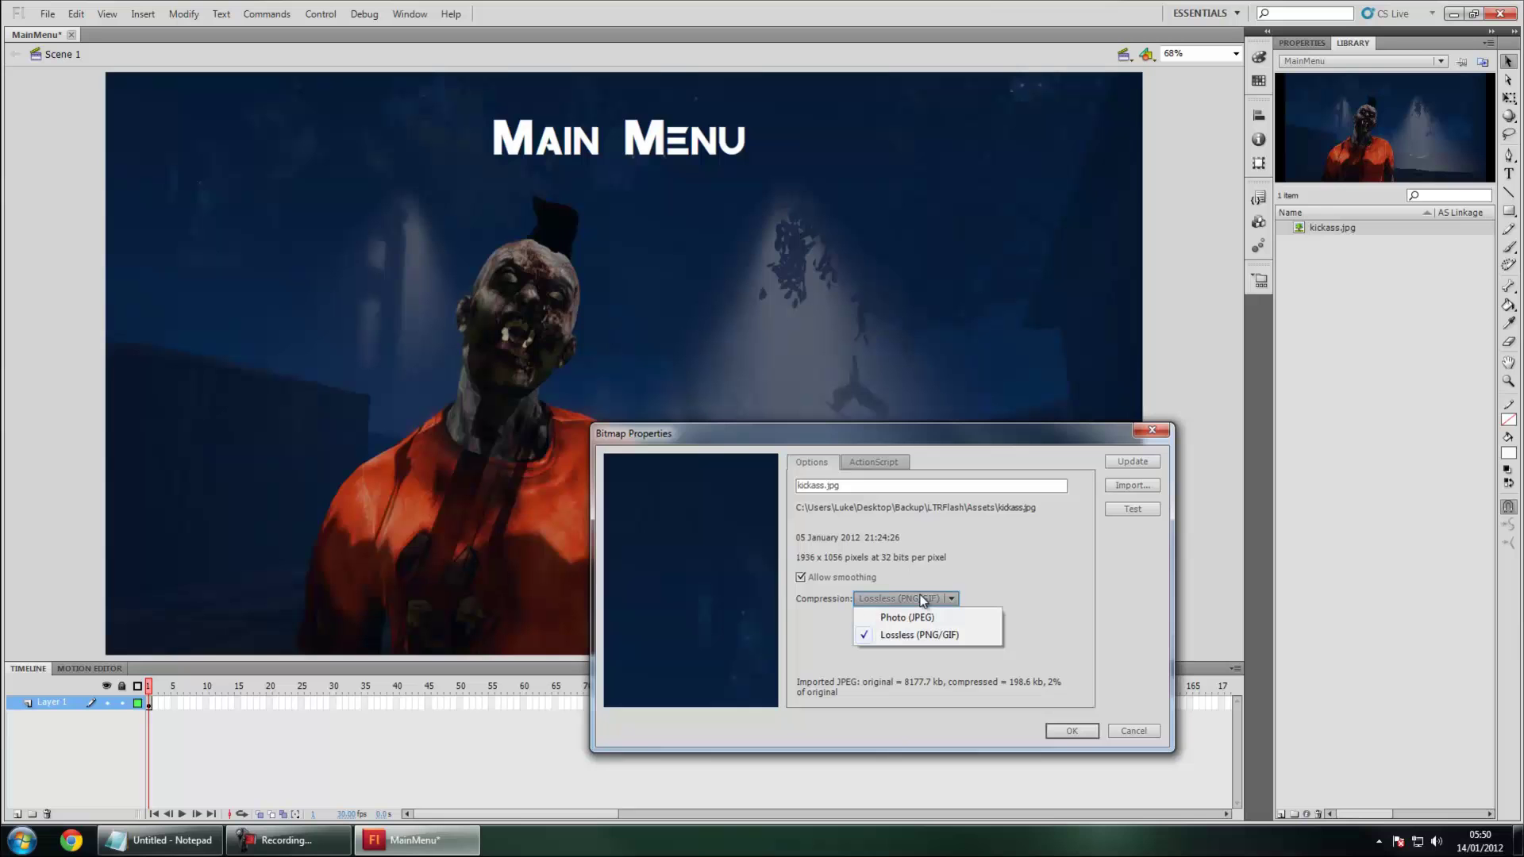
{"action": "left_click", "coordinate": [892, 638]}
- Confirm the kickass.jpg bitmap settings and select the background image
{"action": "left_click", "coordinate": [1077, 734]}
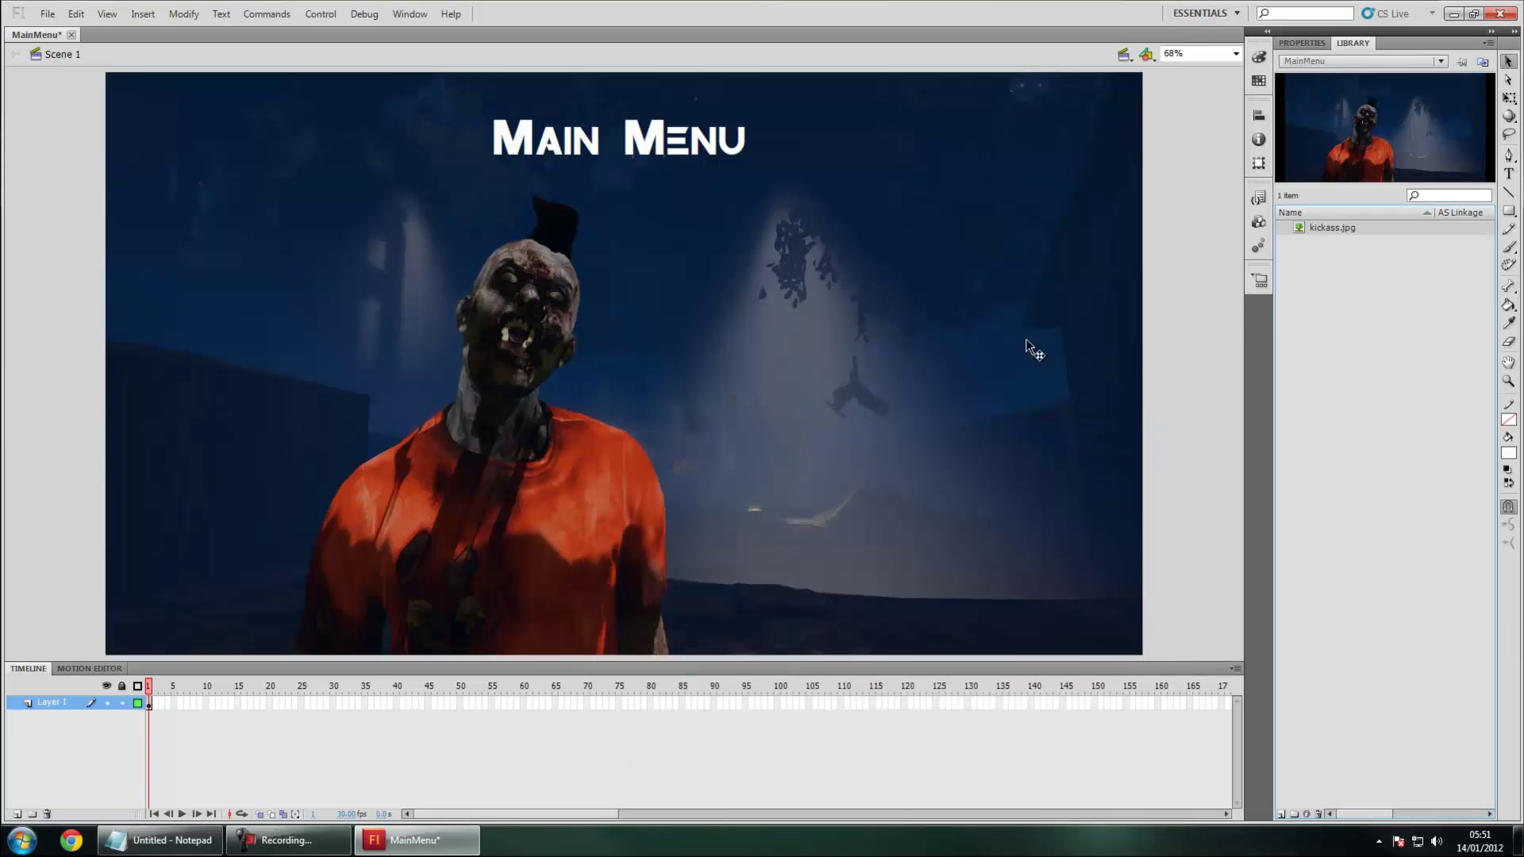
{"action": "left_click", "coordinate": [1003, 285]}
{"action": "left_click", "coordinate": [1299, 43]}
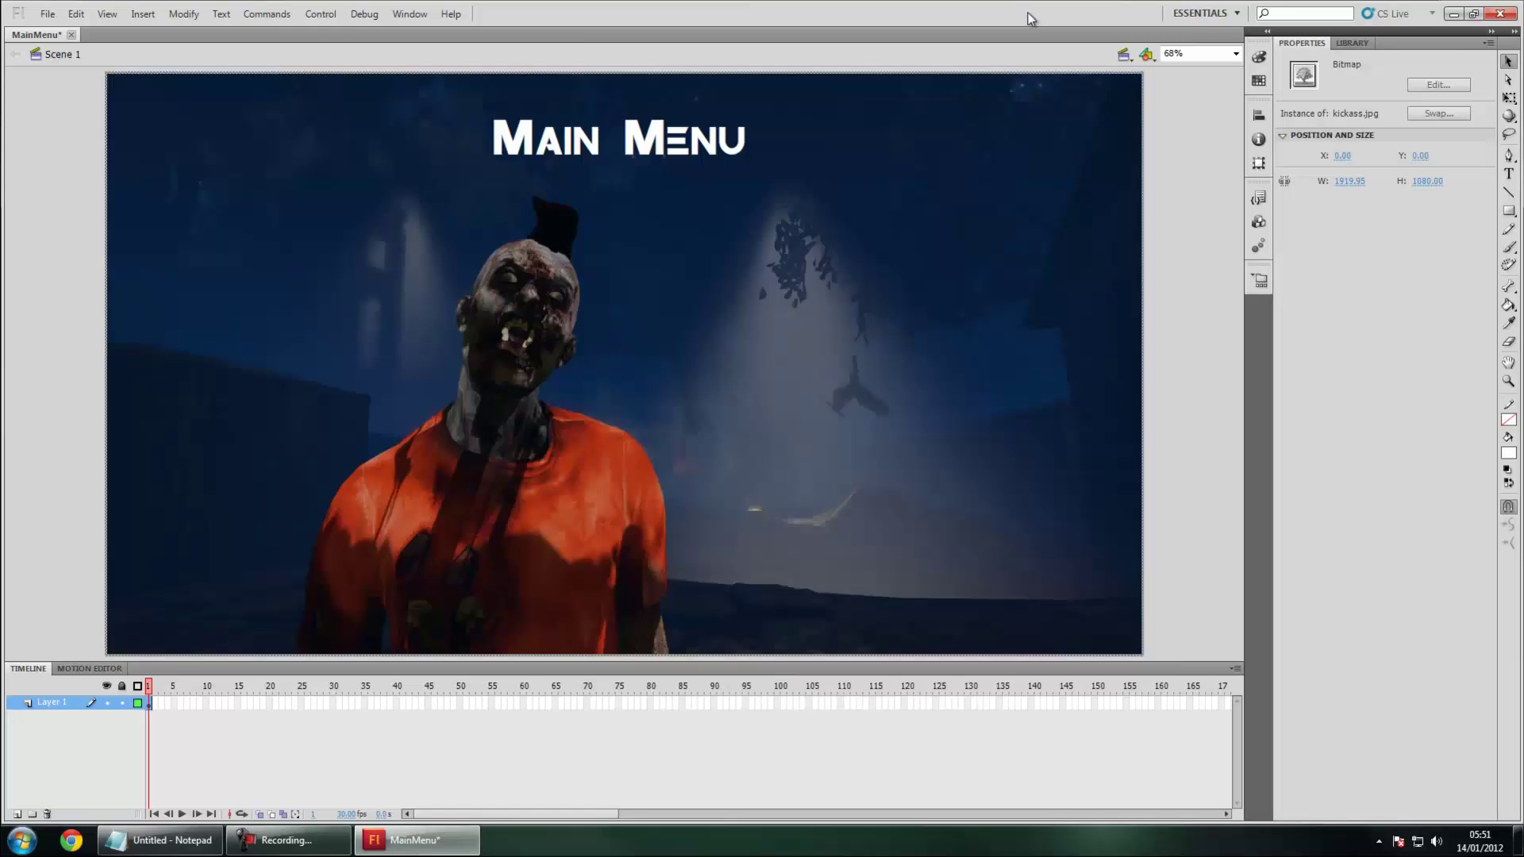
- Open the Scaleform Launcher panel from Window > Other Panels and dock it
{"action": "left_click", "coordinate": [321, 14]}
{"action": "mouse_move", "coordinate": [421, 16]}
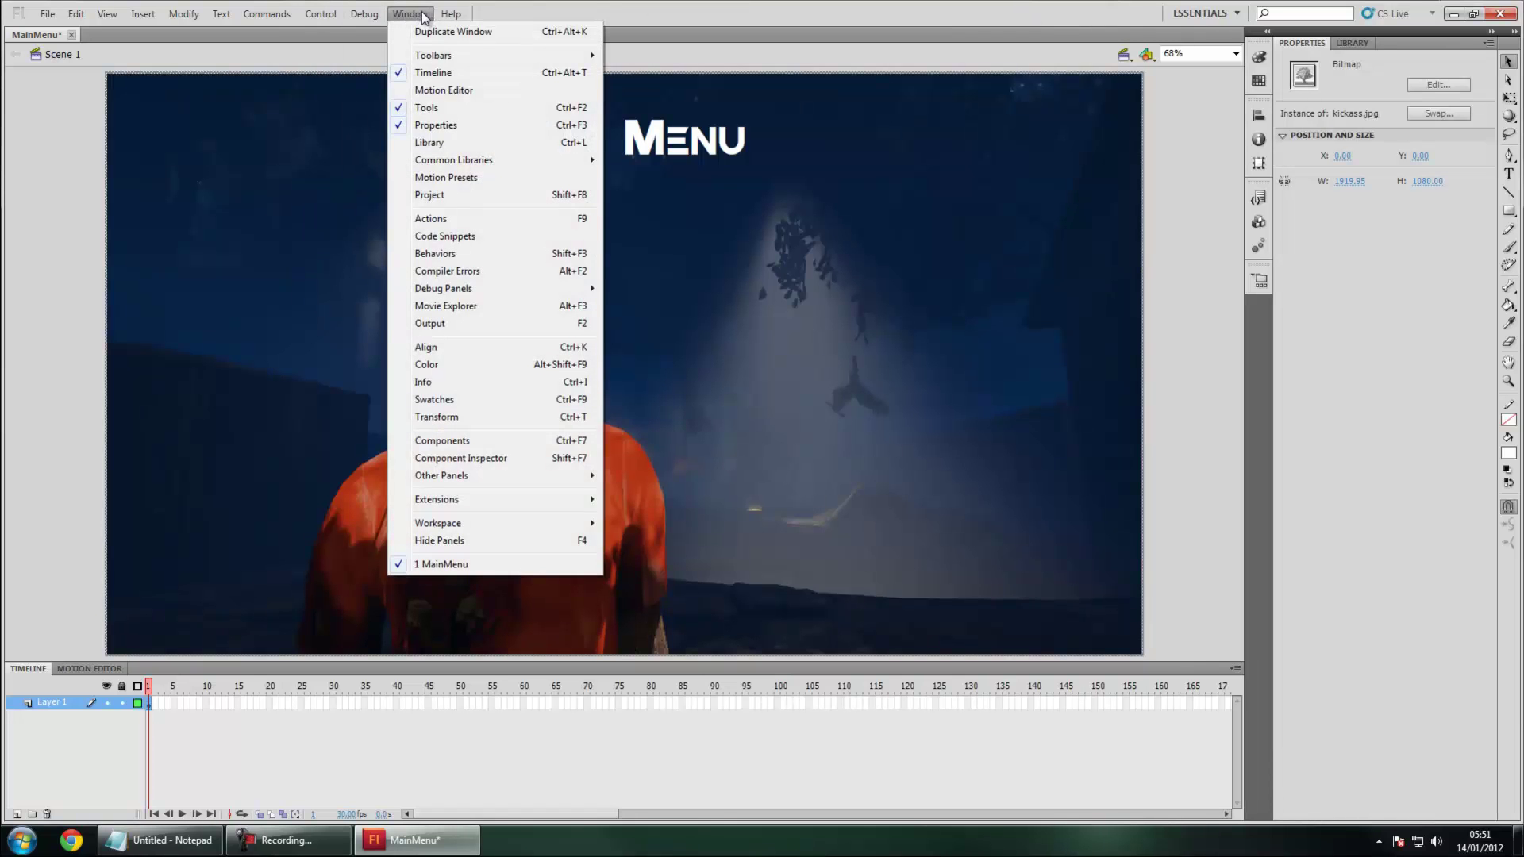
{"action": "mouse_move", "coordinate": [332, 19]}
{"action": "mouse_move", "coordinate": [483, 474]}
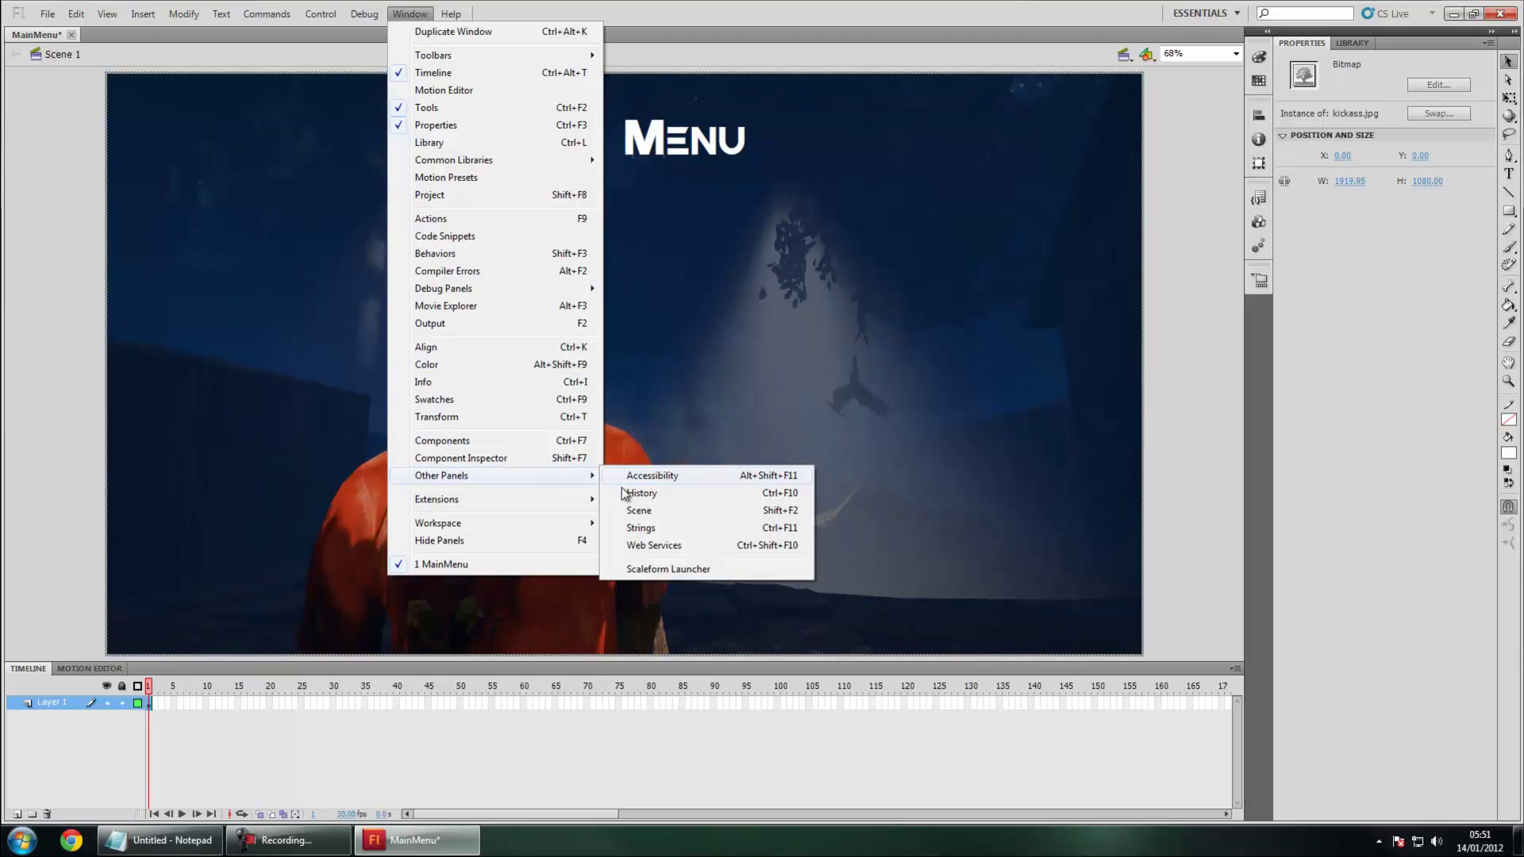
{"action": "left_click", "coordinate": [665, 569]}
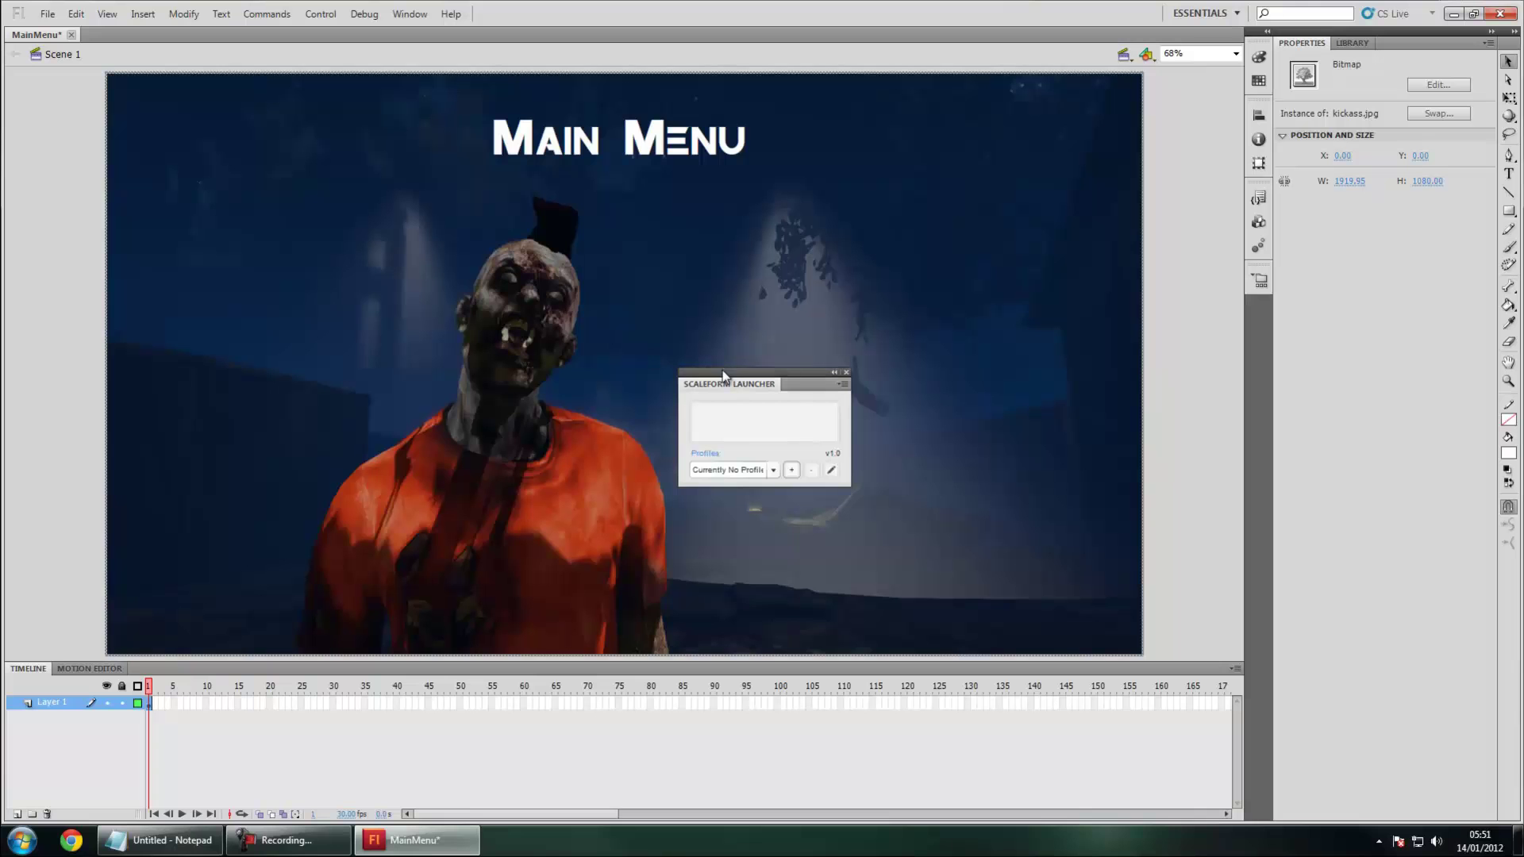
{"action": "left_click_drag", "start_coordinate": [720, 377], "coordinate": [1320, 39]}
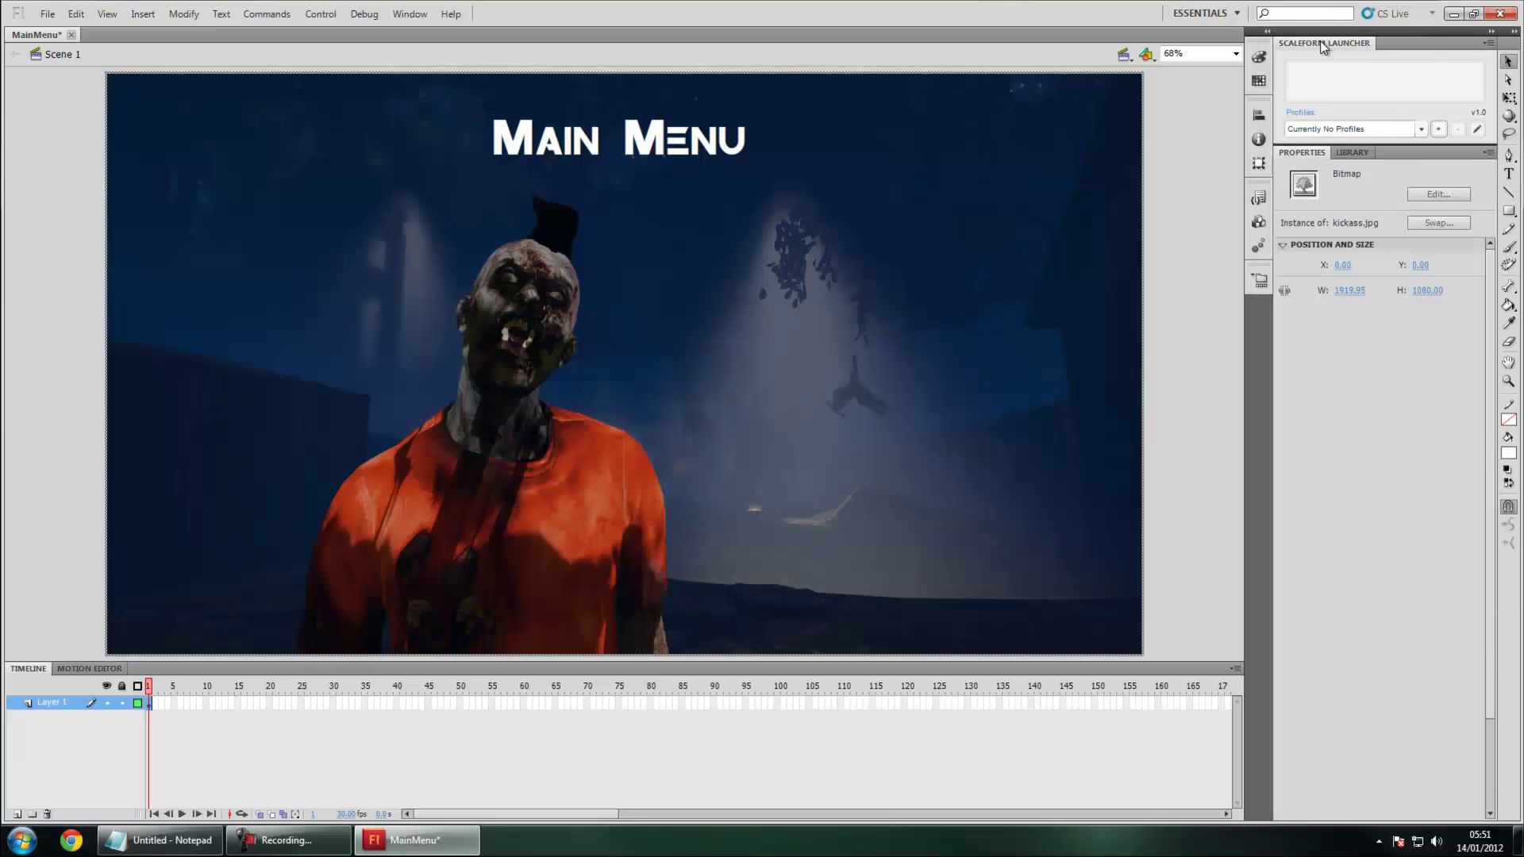
- Add a launcher profile using FxMediaPlayer from C:\UDK\UDK-2011-09\Binaries\GFx
{"action": "left_click", "coordinate": [1437, 129]}
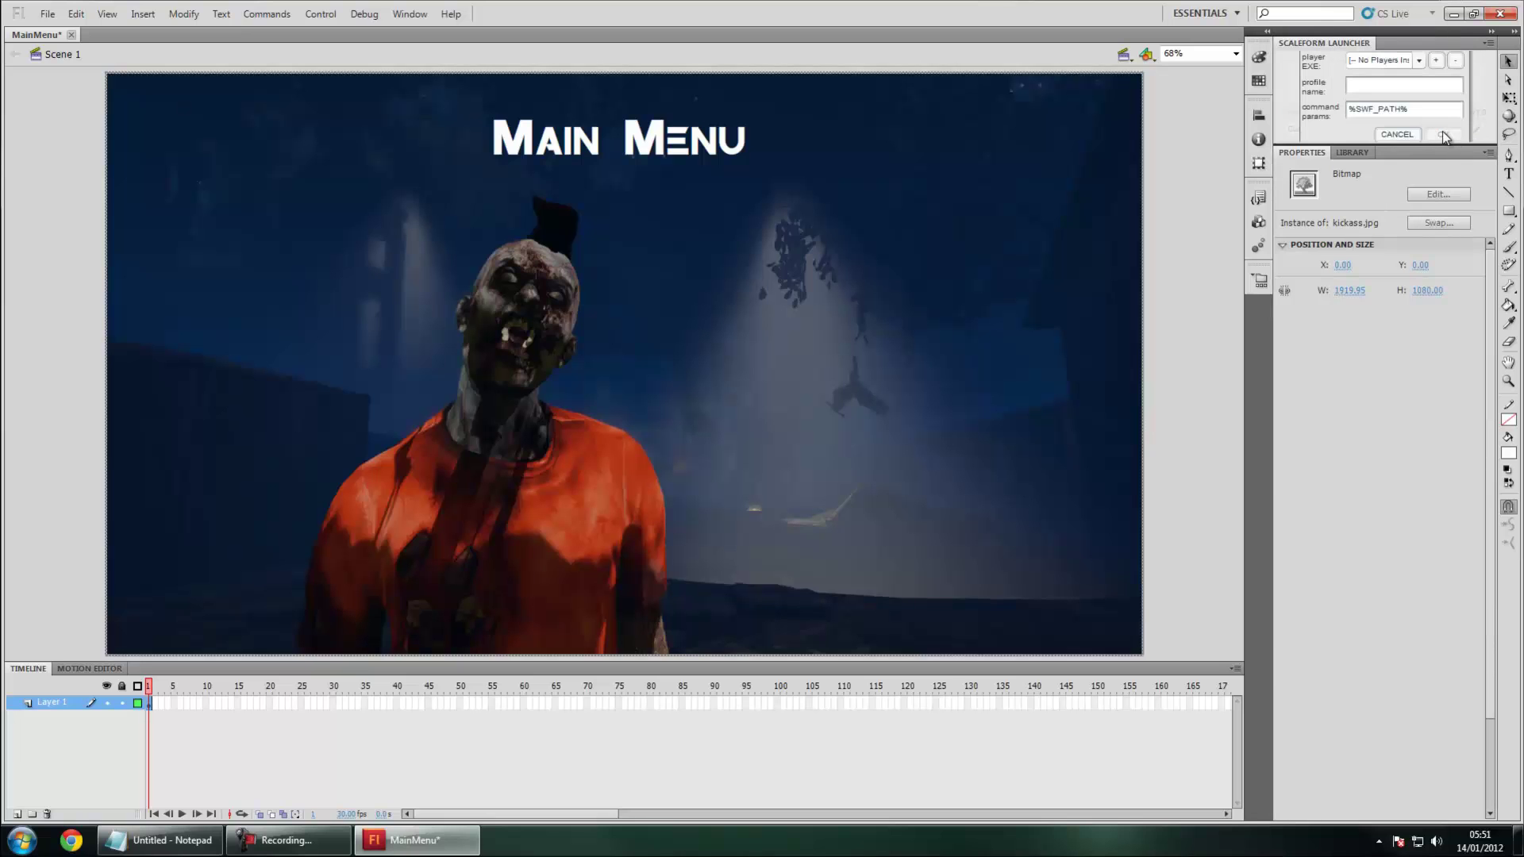
{"action": "left_click", "coordinate": [1402, 65]}
{"action": "left_click", "coordinate": [1402, 65]}
{"action": "left_click", "coordinate": [1433, 63]}
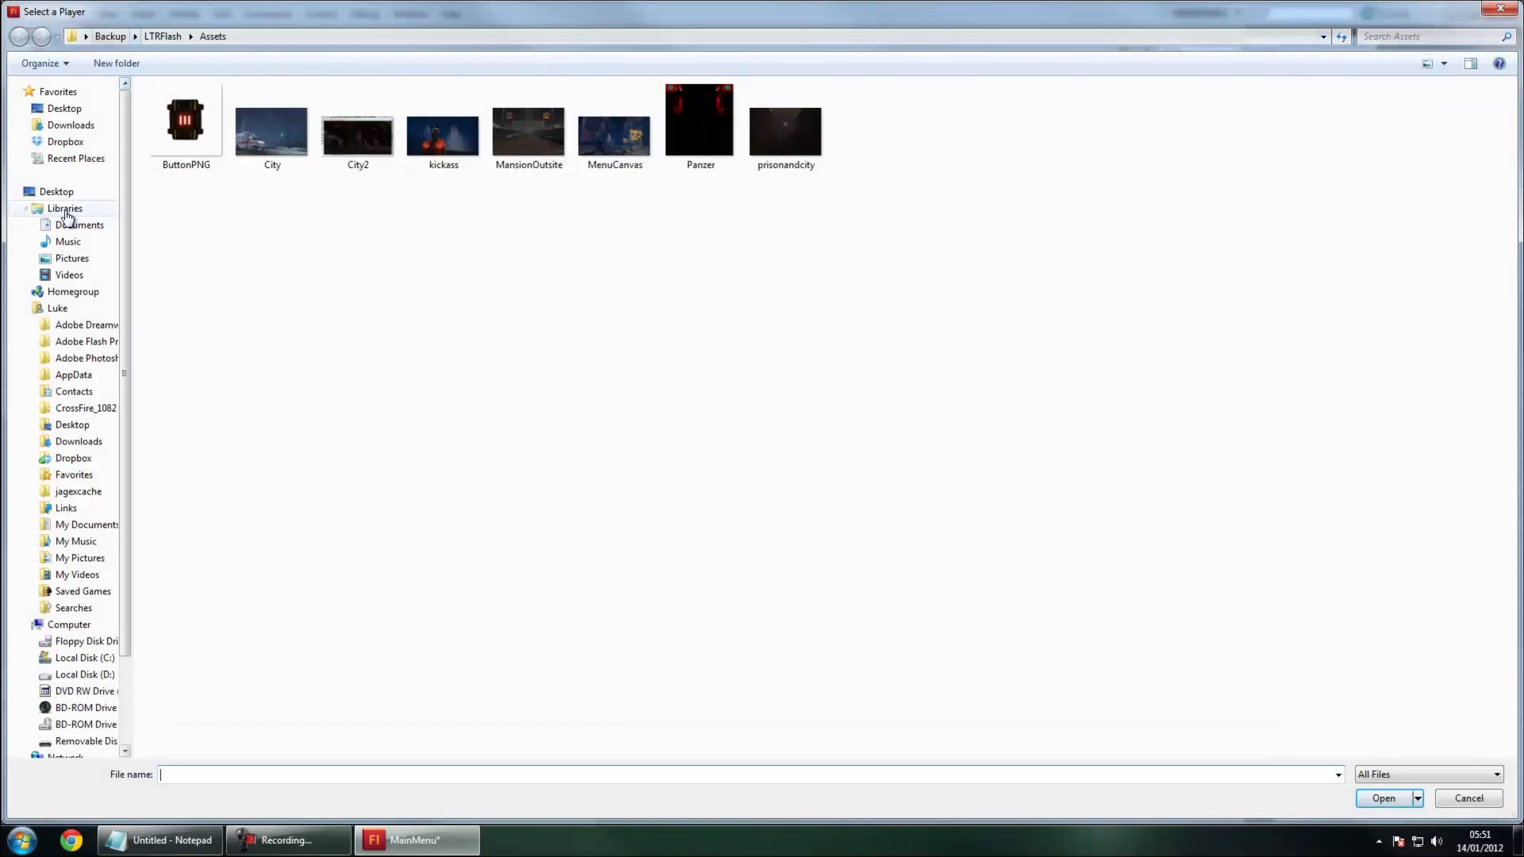
{"action": "left_click", "coordinate": [96, 657]}
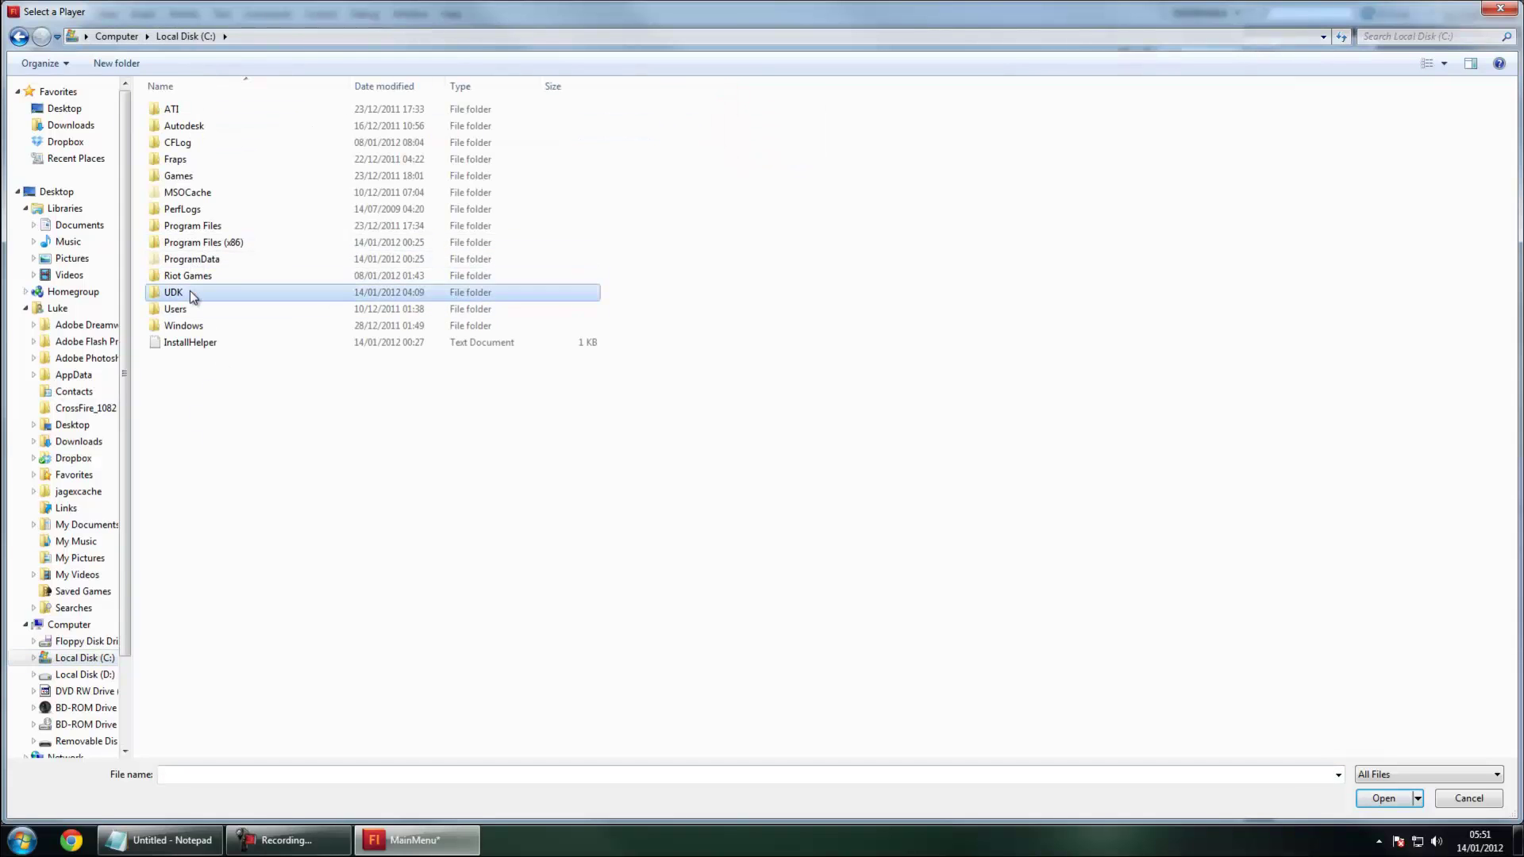
{"action": "double_click", "coordinate": [189, 292]}
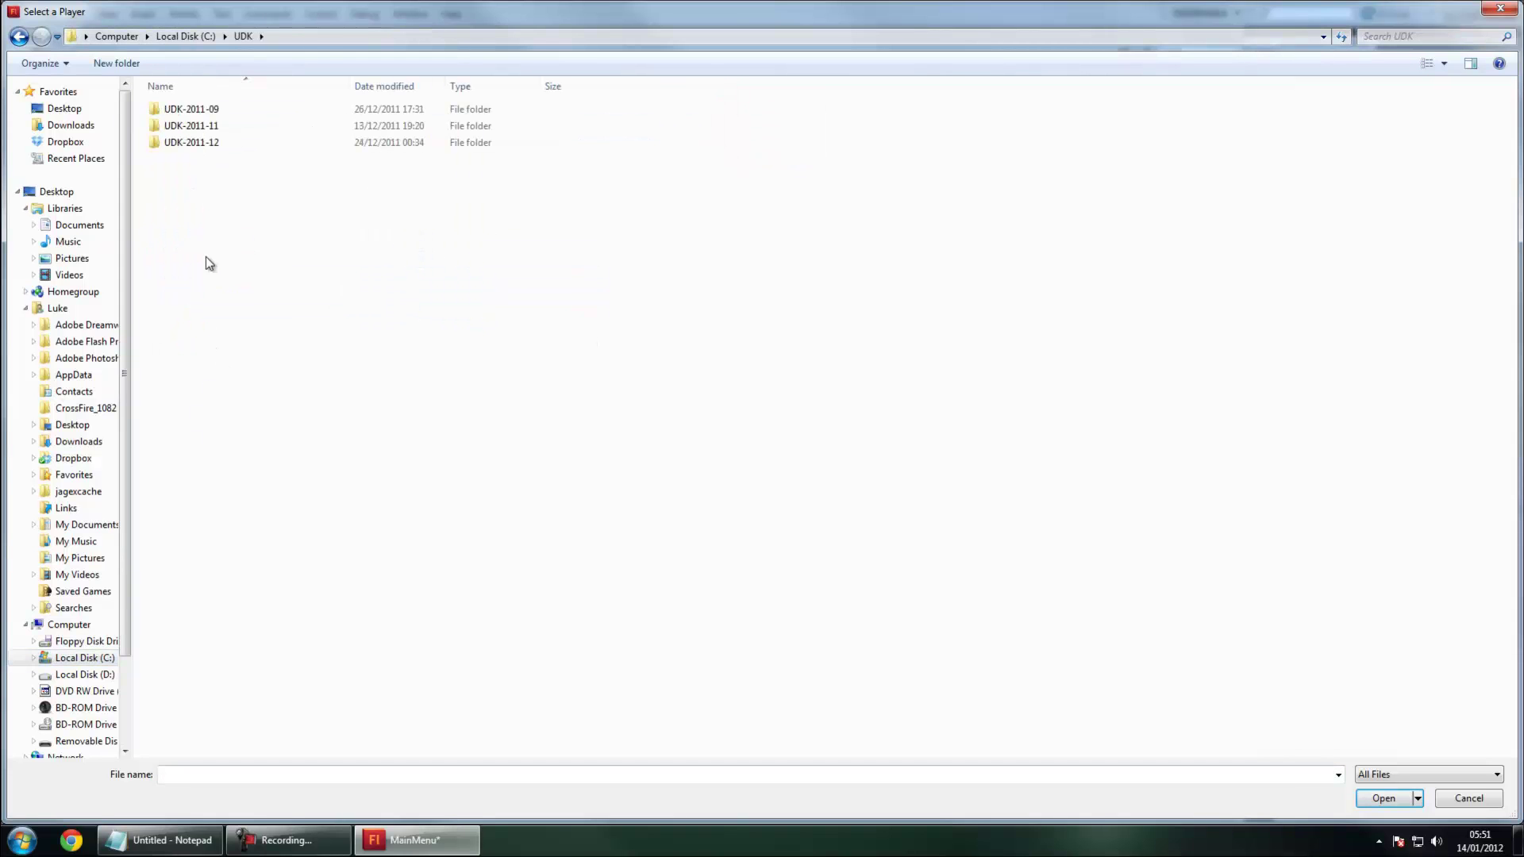
{"action": "double_click", "coordinate": [189, 114]}
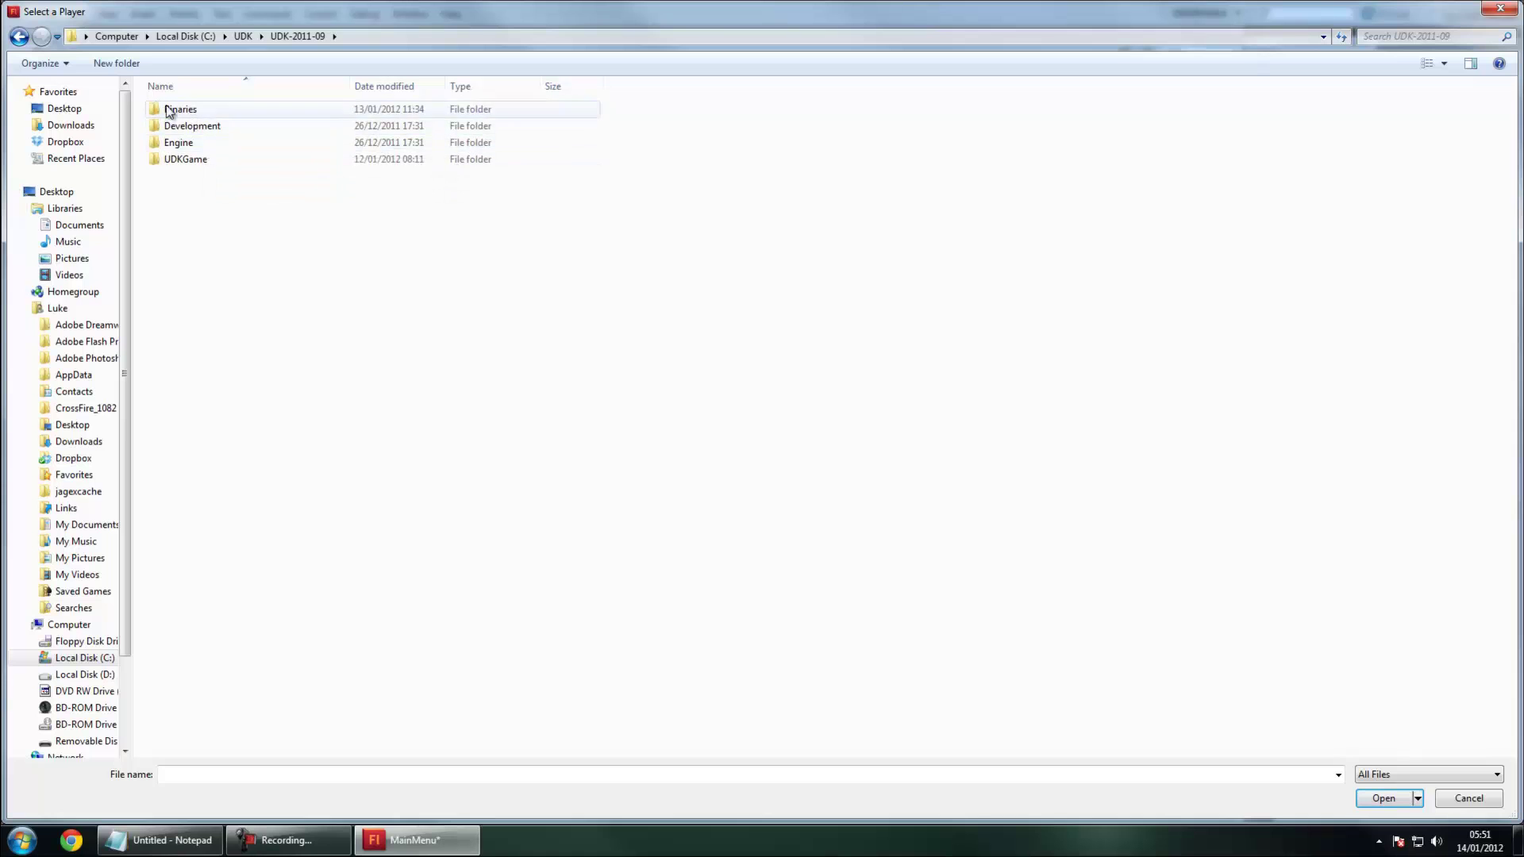
{"action": "double_click", "coordinate": [167, 111]}
{"action": "double_click", "coordinate": [183, 144]}
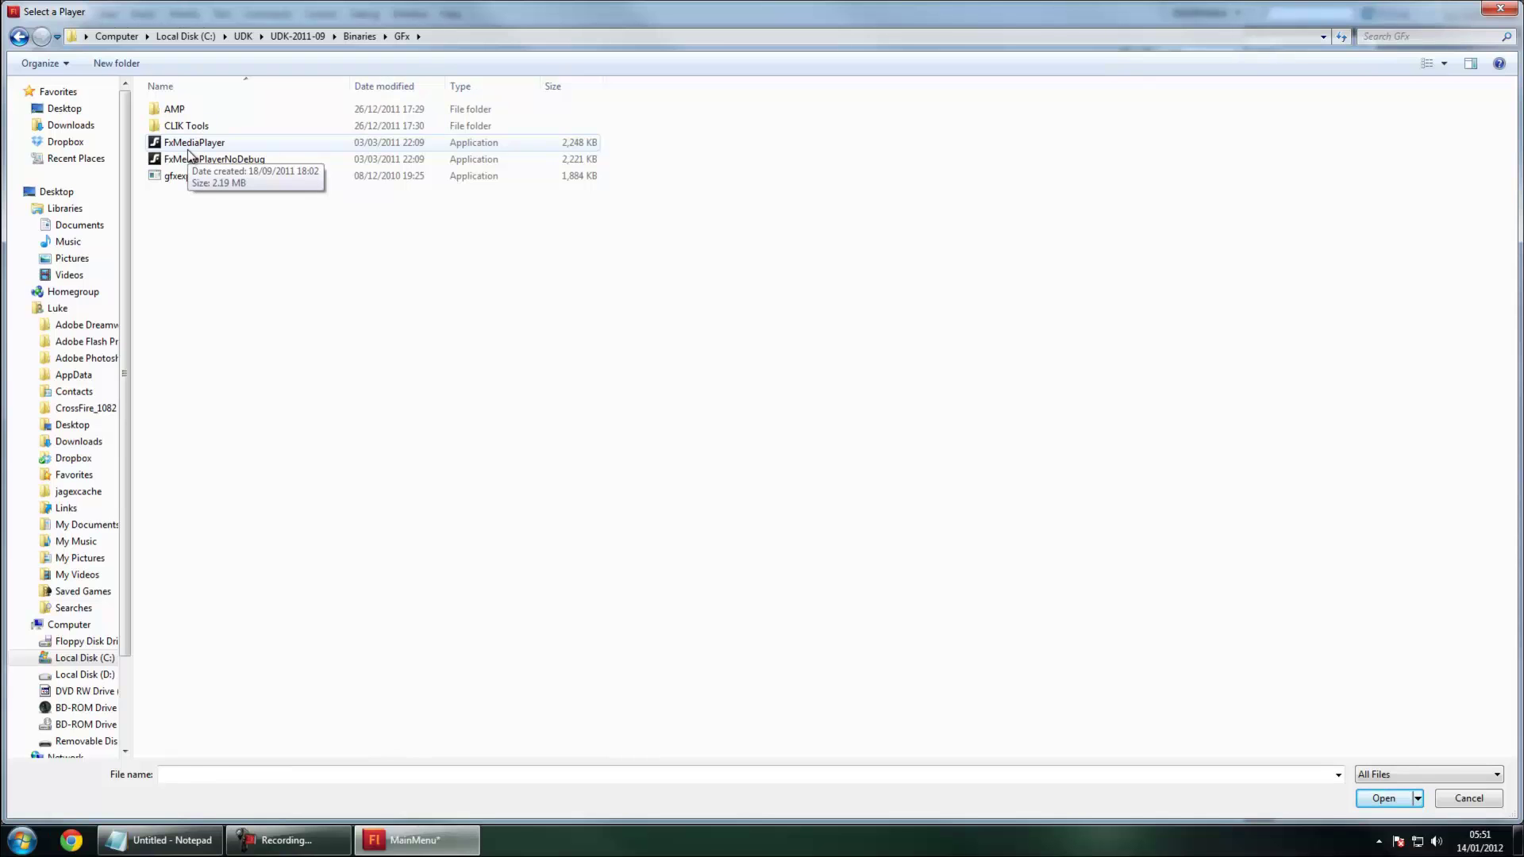
{"action": "double_click", "coordinate": [190, 144]}
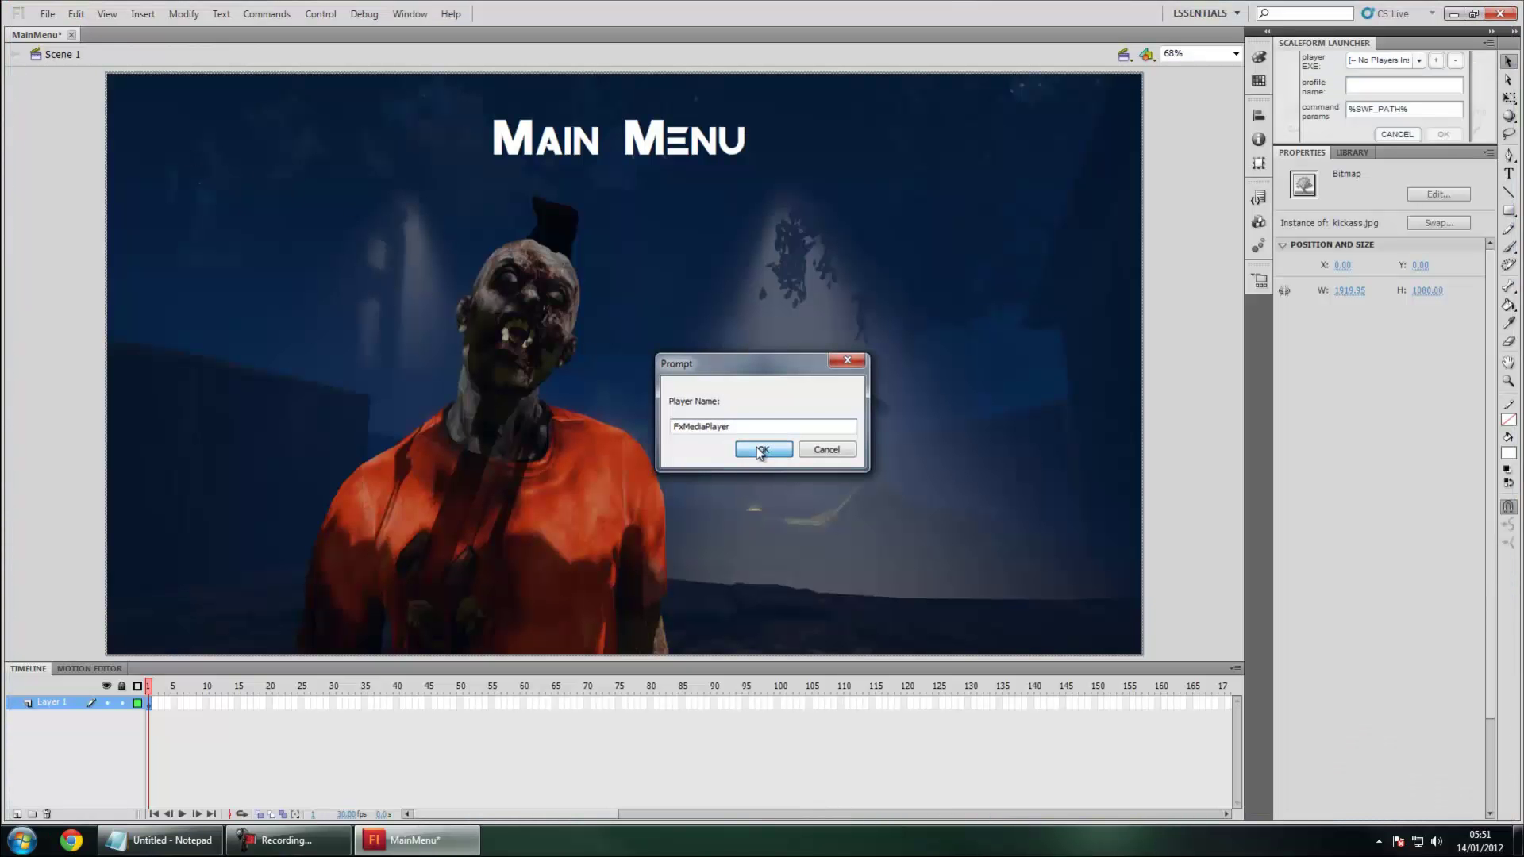
- Accept FxMediaPlayer as the player name and dismiss the slow-script warning
{"action": "left_click", "coordinate": [759, 450]}
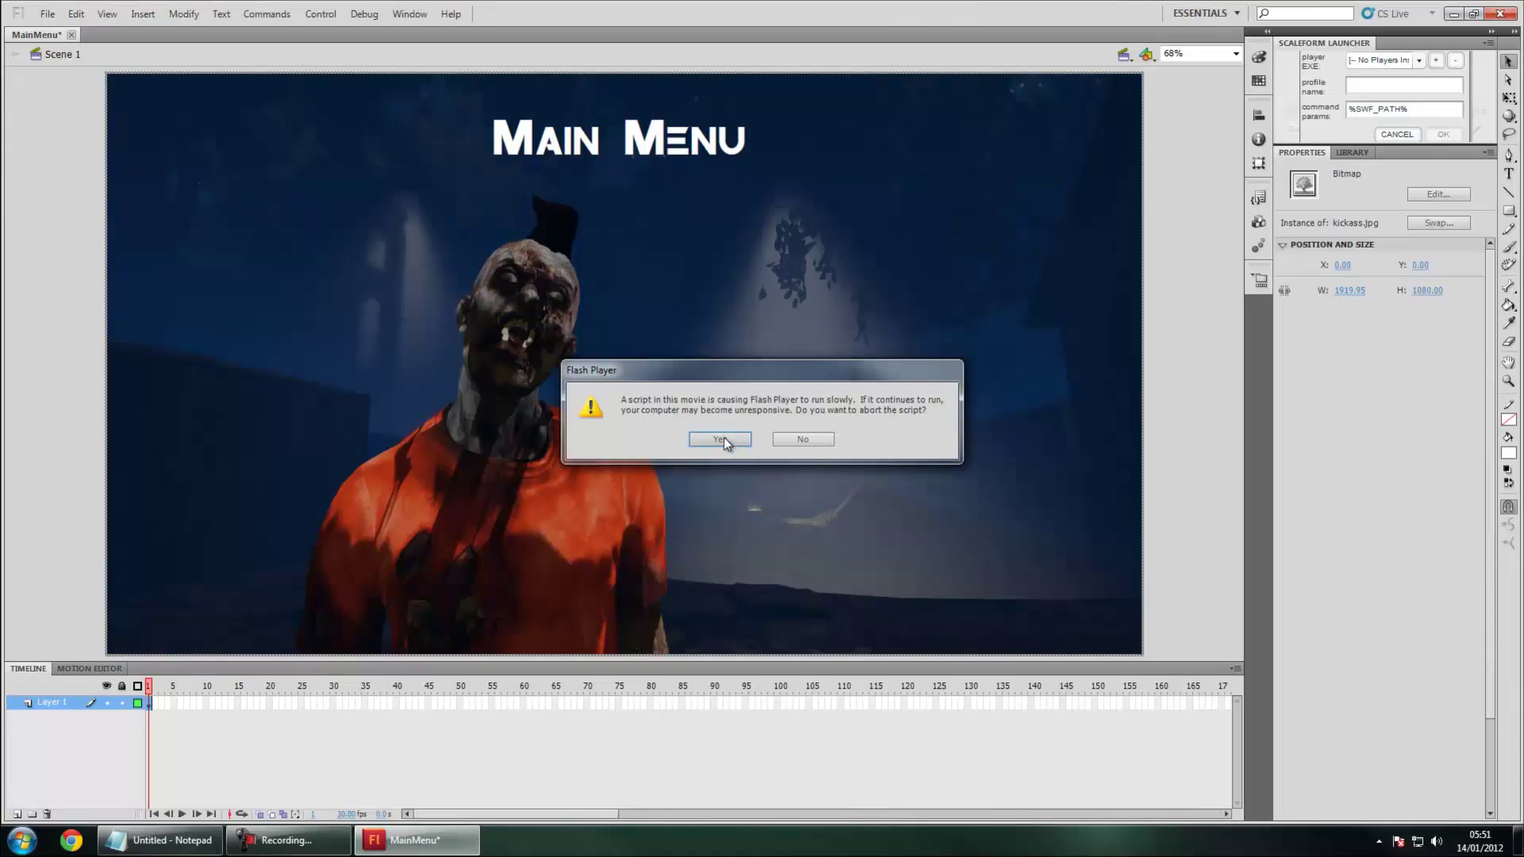
{"action": "left_click", "coordinate": [719, 439]}
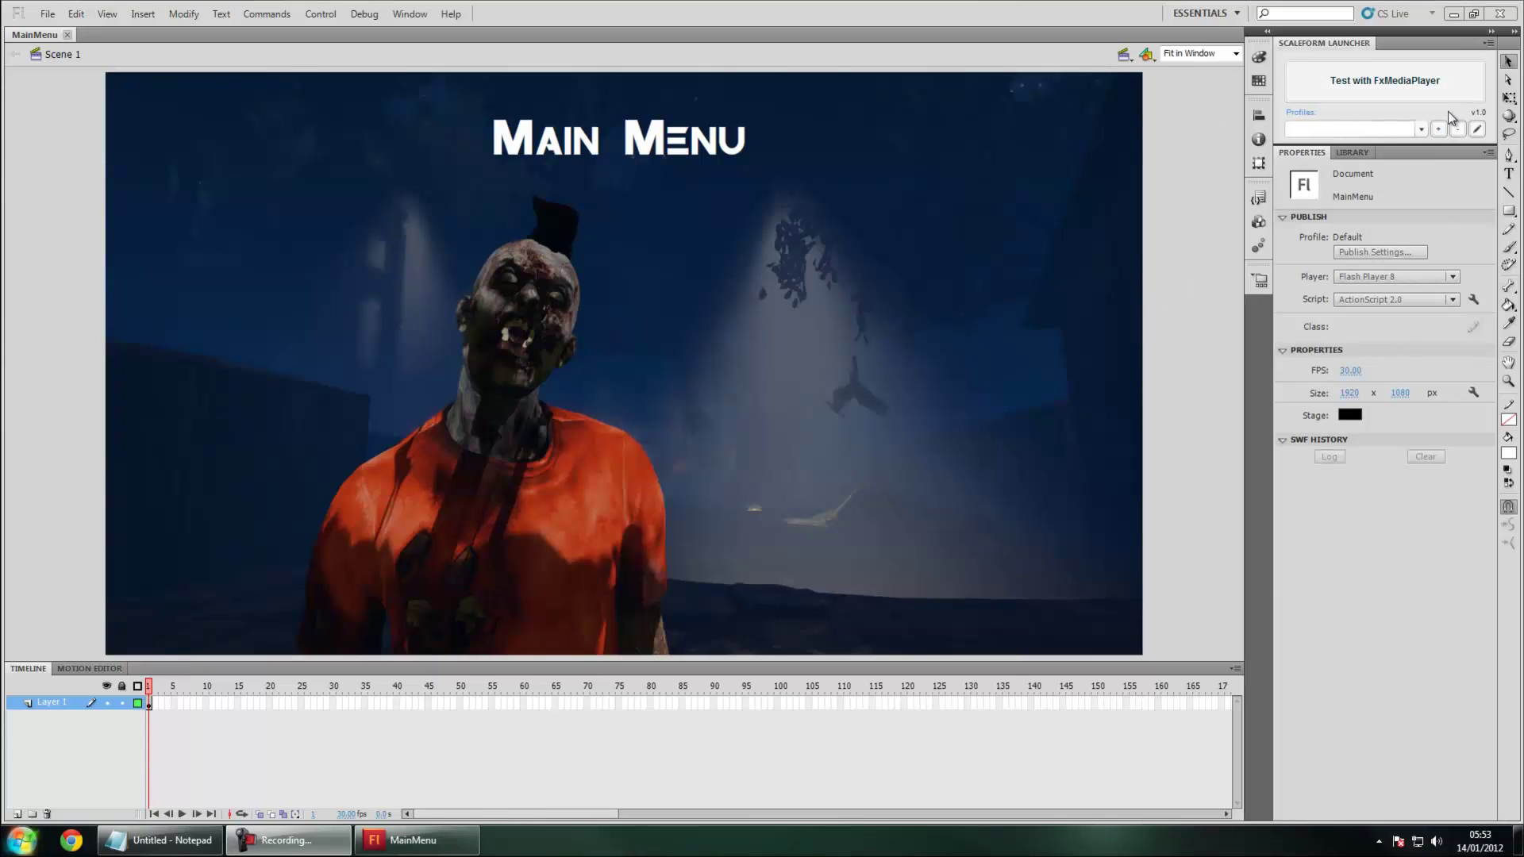
- Test the MainMenu movie with FxMediaPlayer, view it maximized, then close the preview
{"action": "left_click", "coordinate": [1386, 93]}
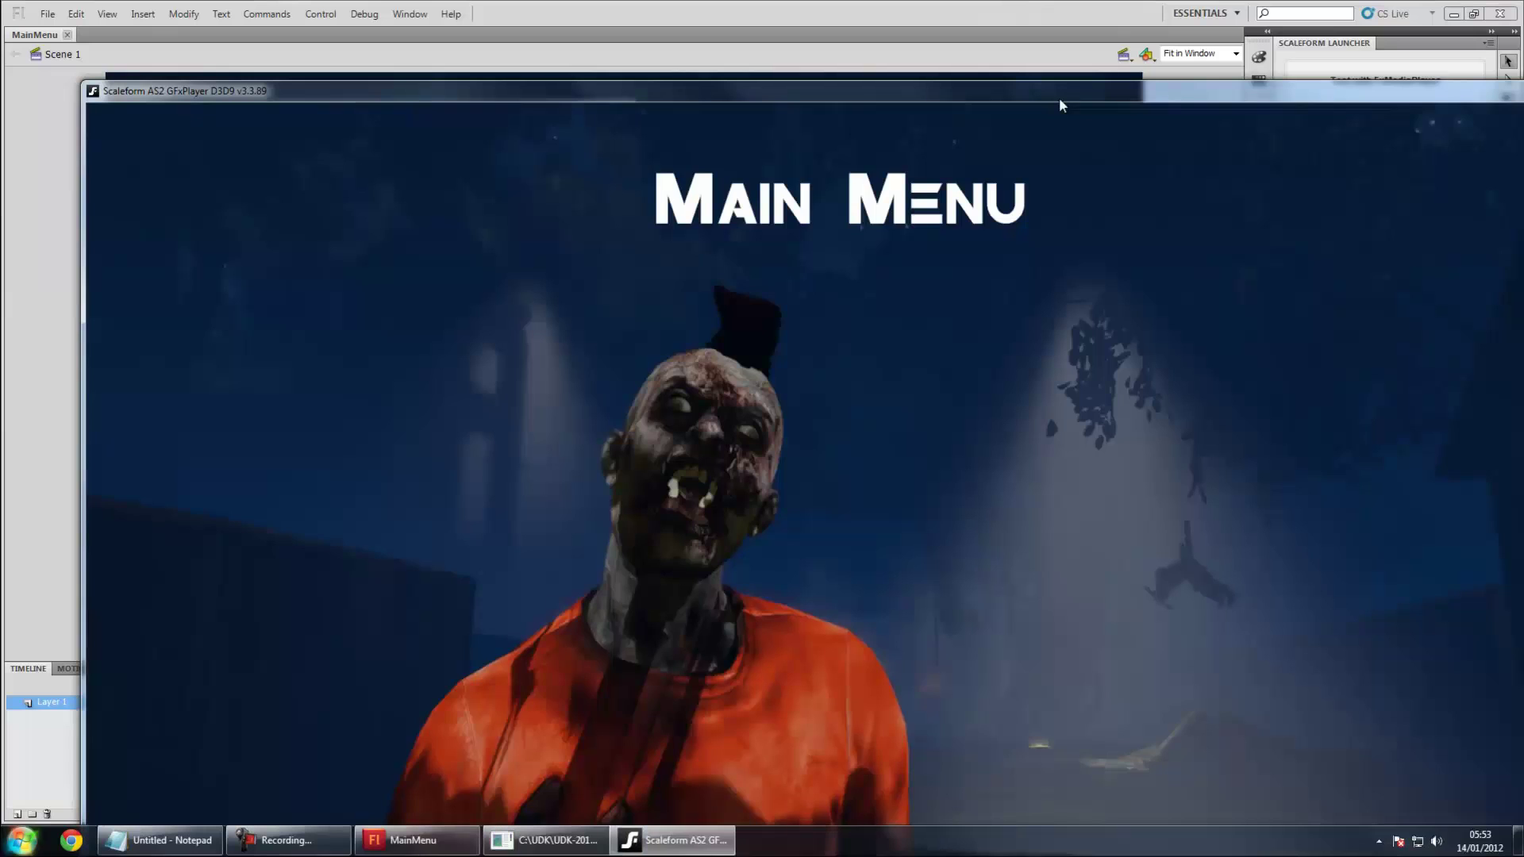
{"action": "double_click", "coordinate": [1059, 97]}
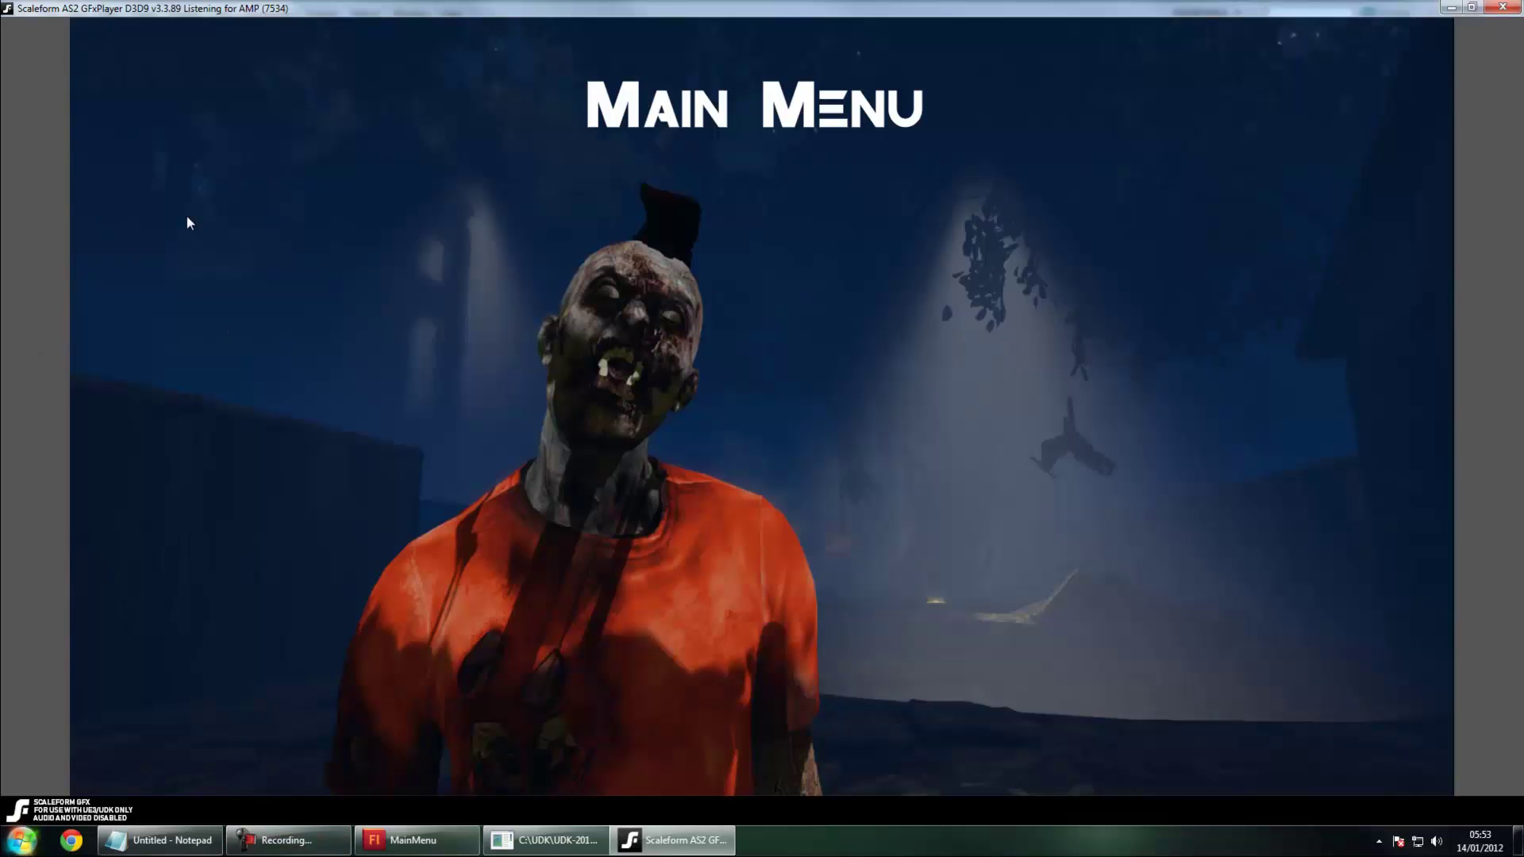
{"action": "left_click", "coordinate": [1471, 7]}
{"action": "left_click", "coordinate": [1496, 11]}
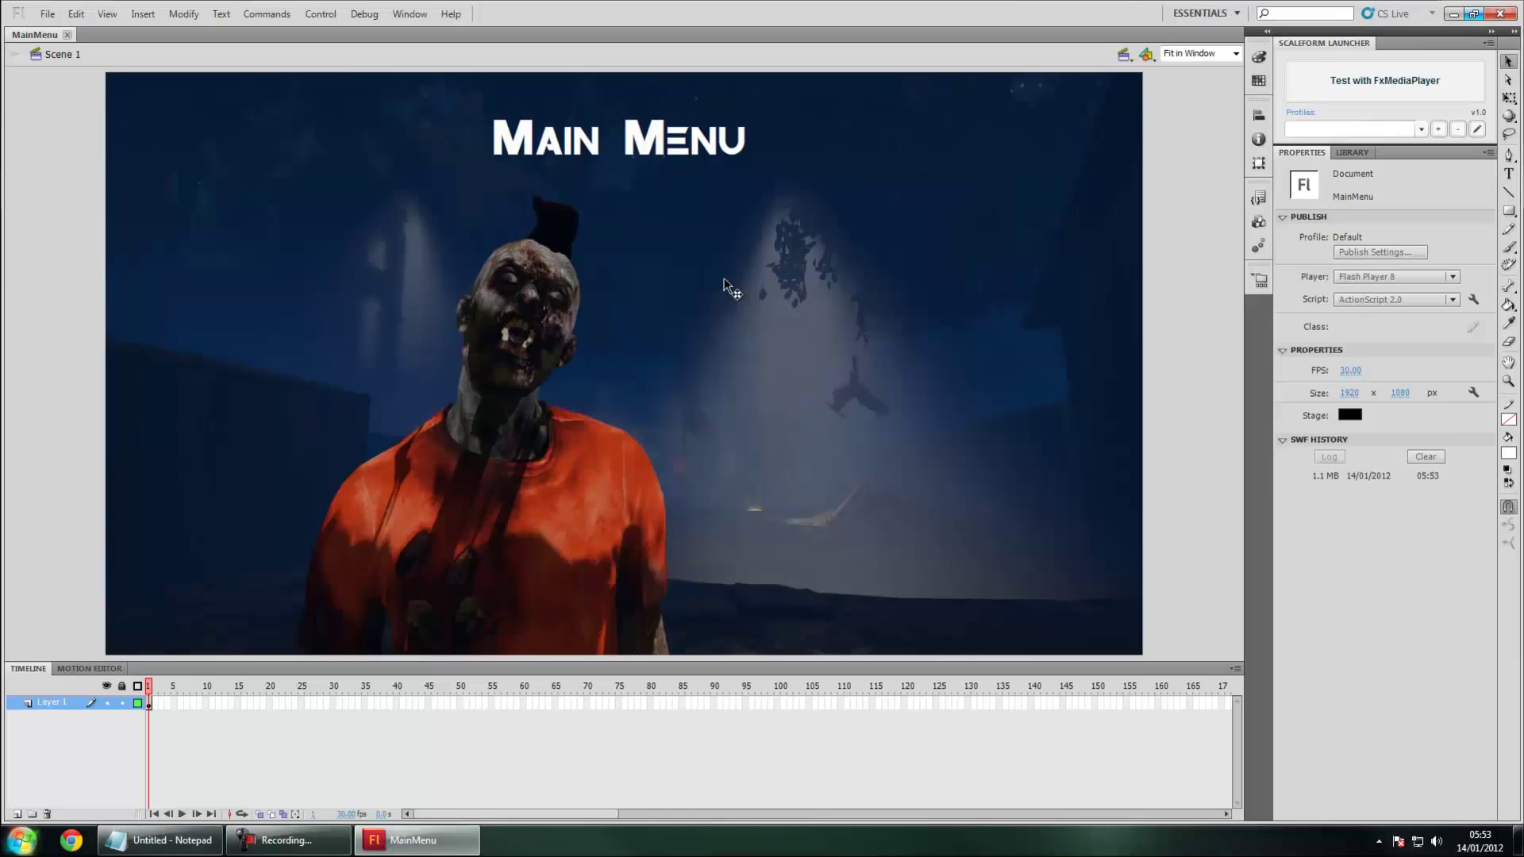
{"action": "left_click", "coordinate": [681, 150]}
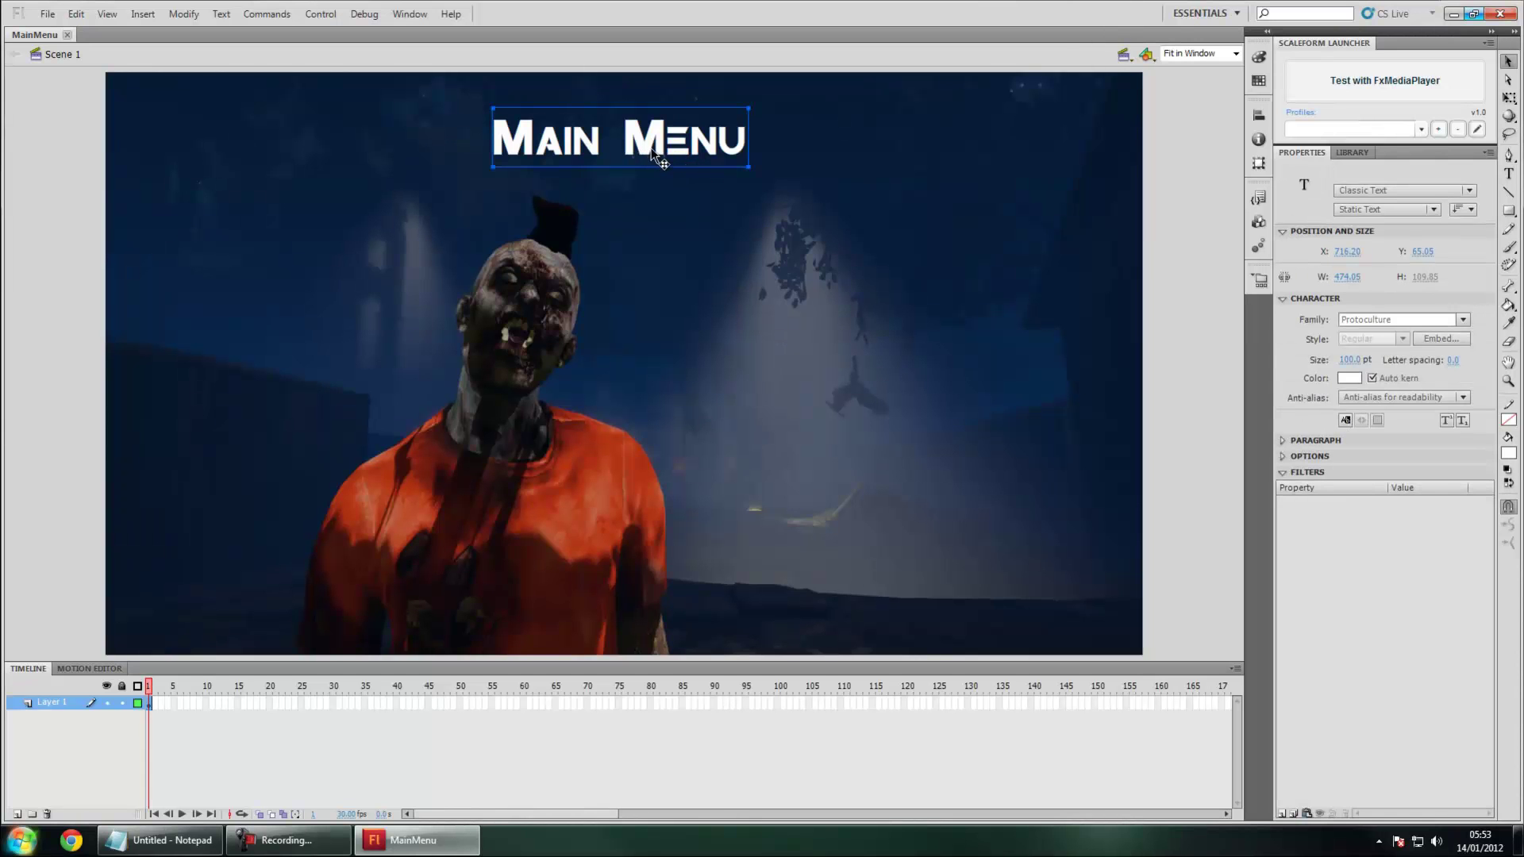
{"action": "left_click_drag", "start_coordinate": [652, 152], "coordinate": [651, 140]}
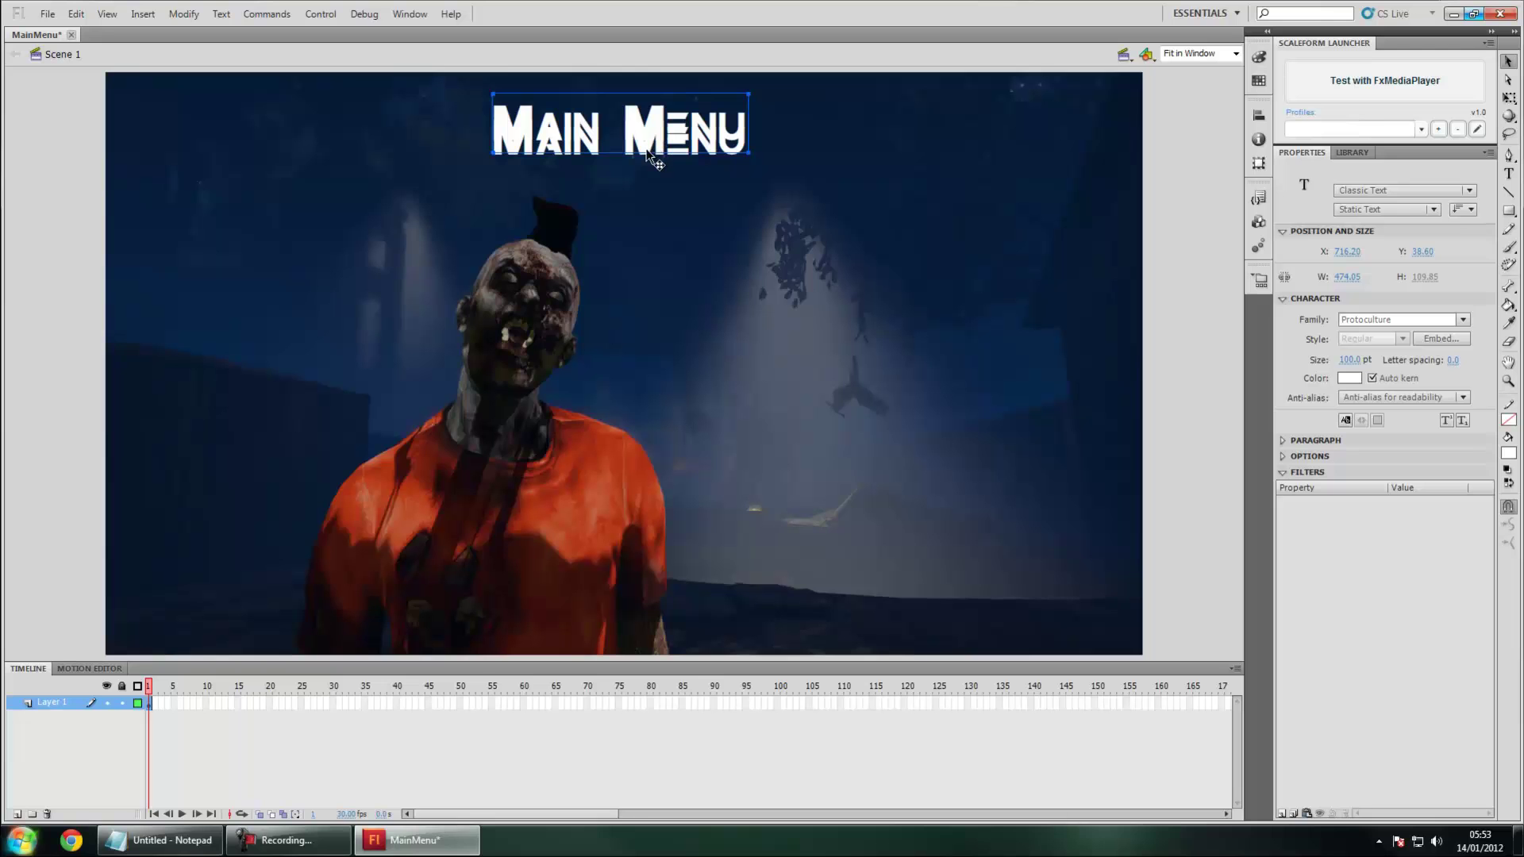
{"action": "key", "text": "ctrl+z"}
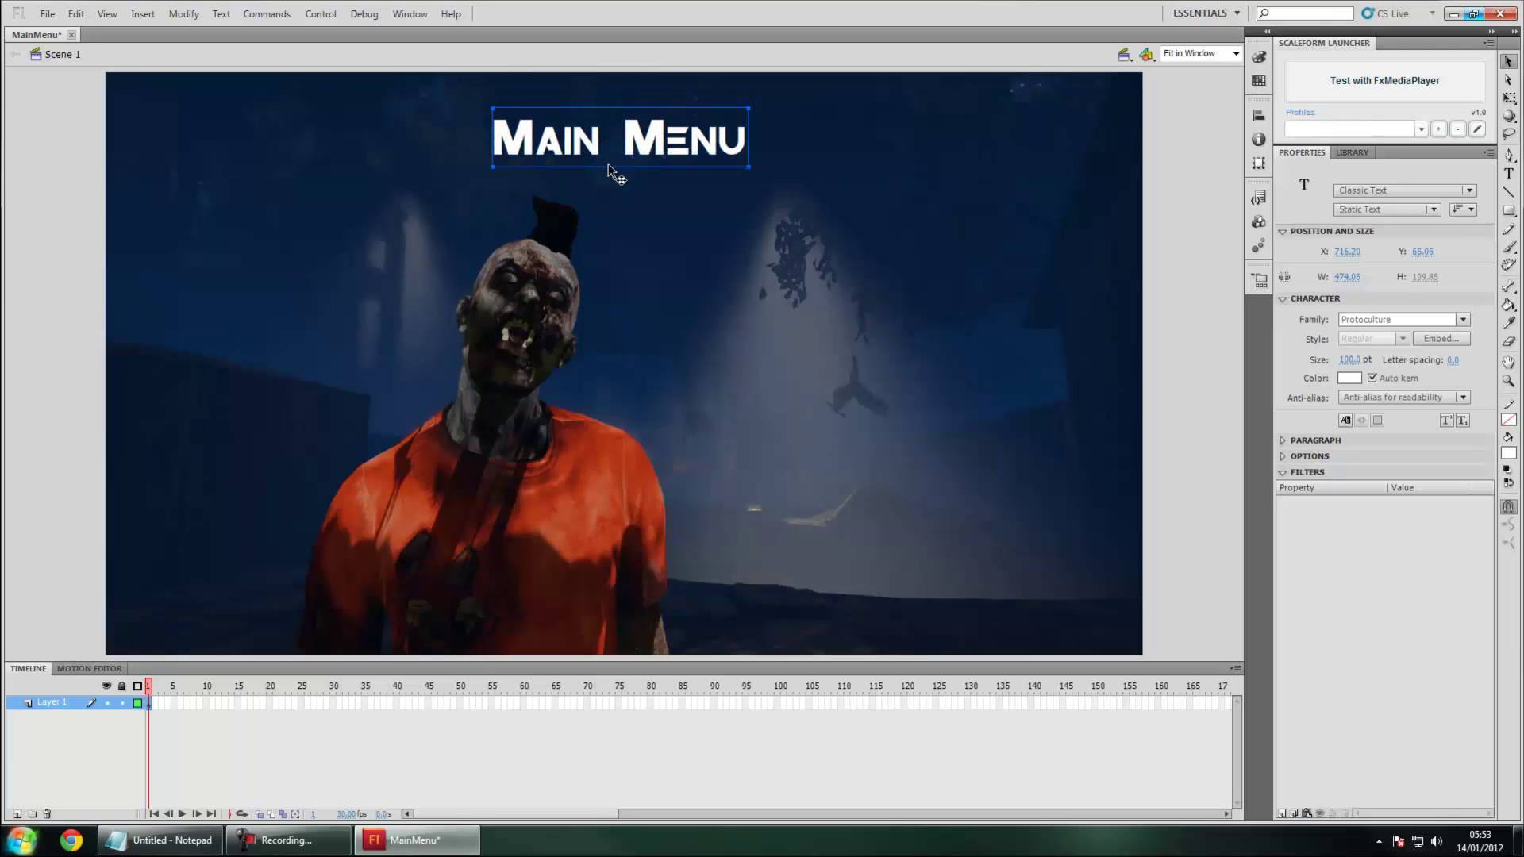
{"action": "left_click", "coordinate": [1111, 176]}
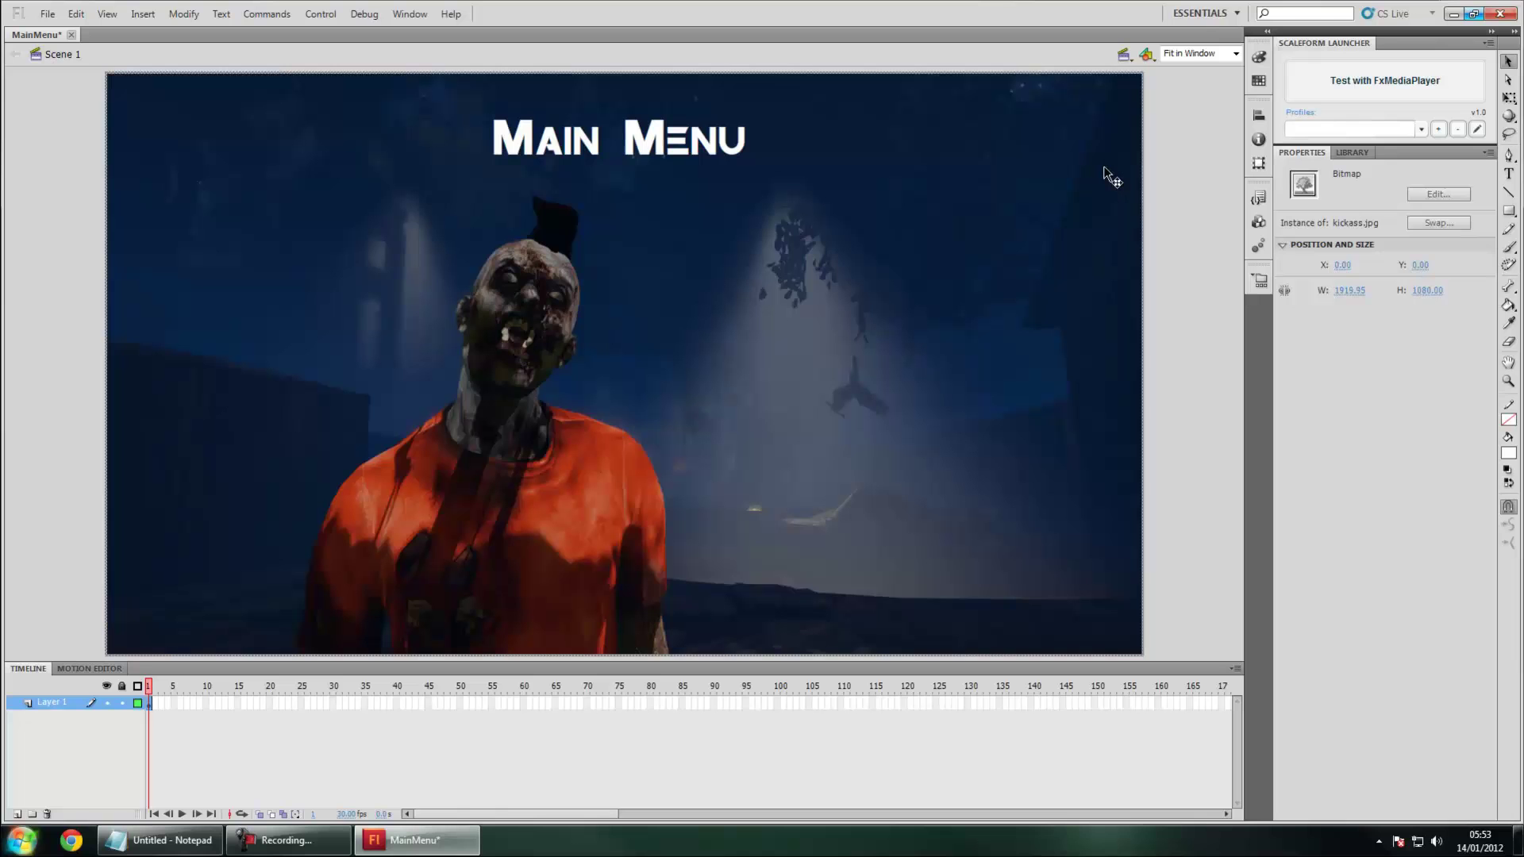